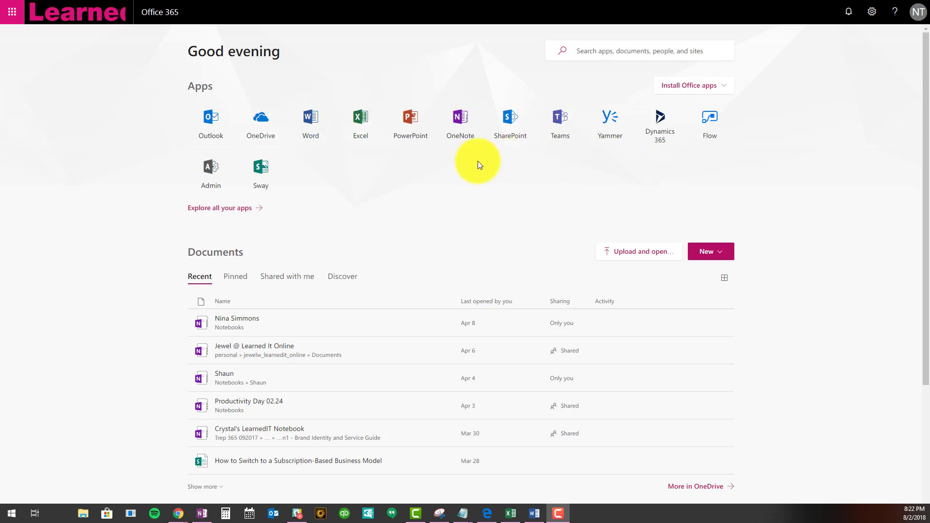
# Step: Browse the complete list of available Office 365 apps
pyautogui.click(12, 11)
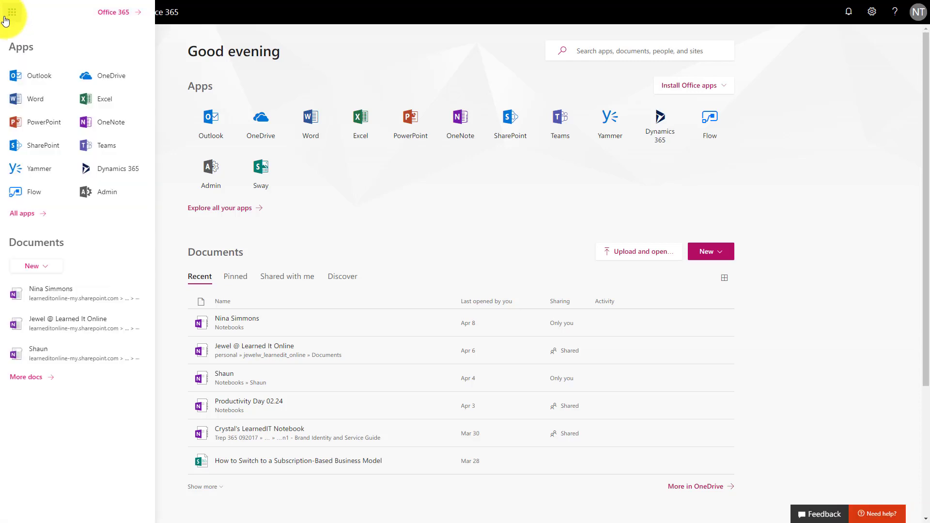
pyautogui.click(32, 220)
pyautogui.scroll(-8, 51, 290)
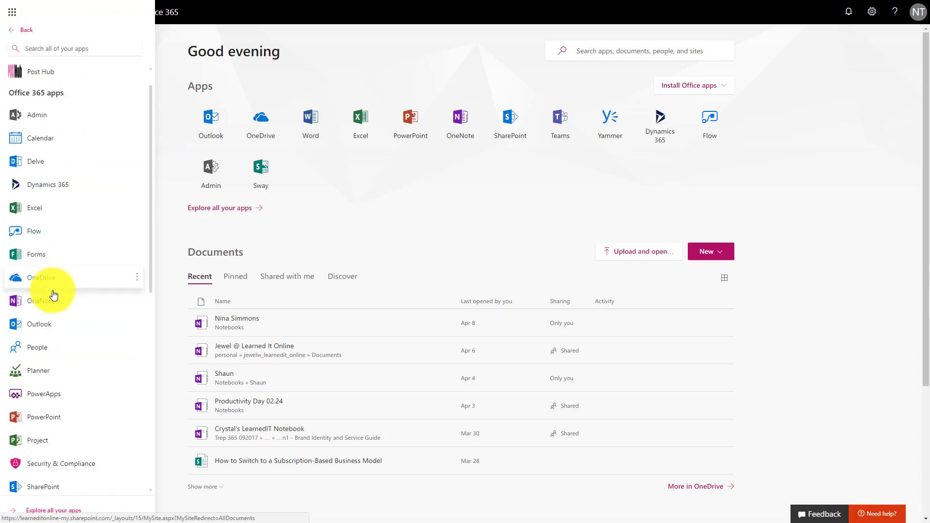
pyautogui.press('Escape')
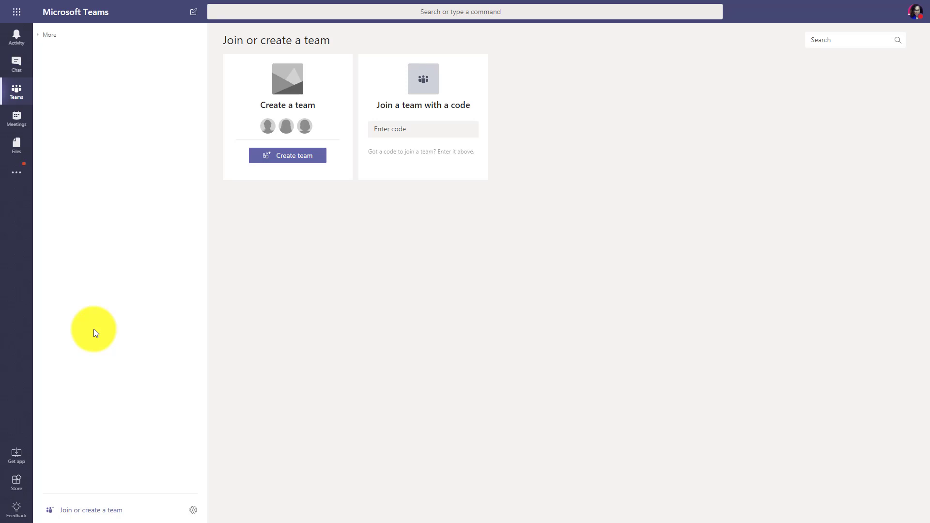
# Step: Create a private team named "YouTube Masterclass" and skip adding members
pyautogui.click(299, 162)
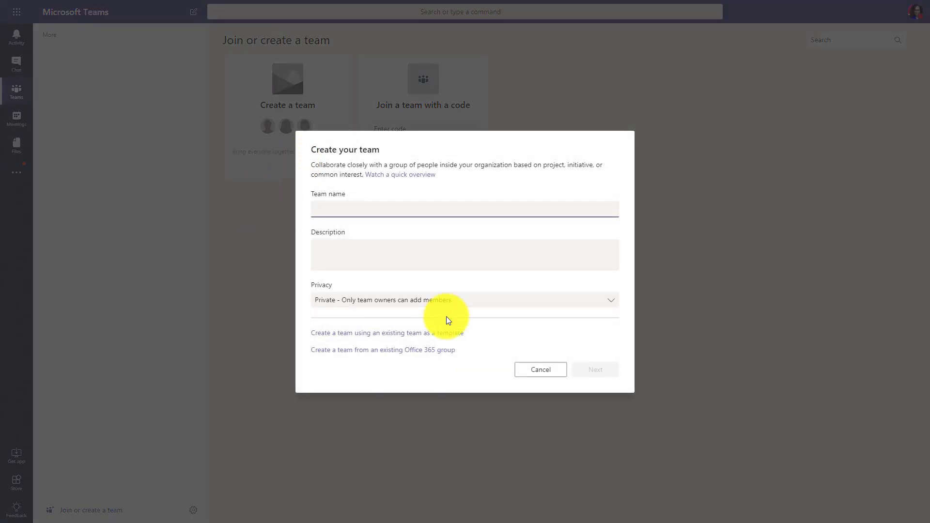
pyautogui.write('YouTube Mas')
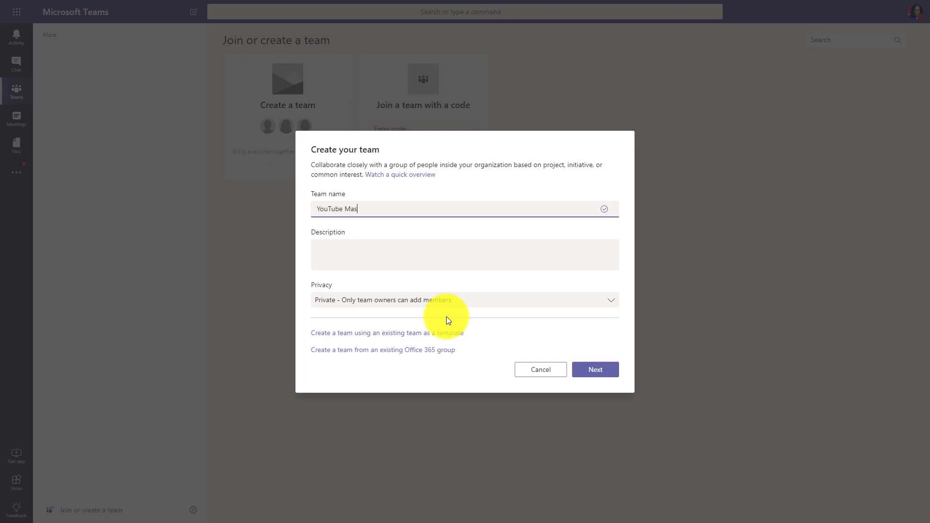
pyautogui.write('terclass')
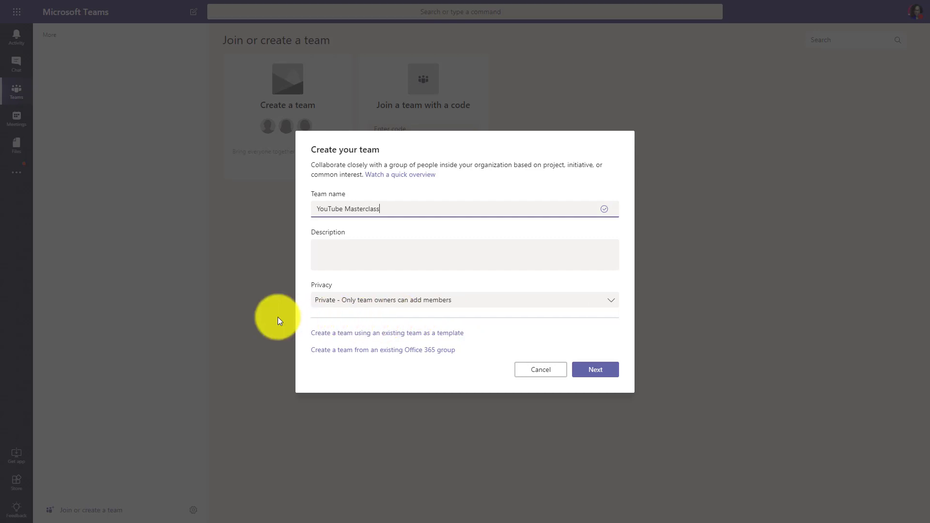
pyautogui.click(323, 305)
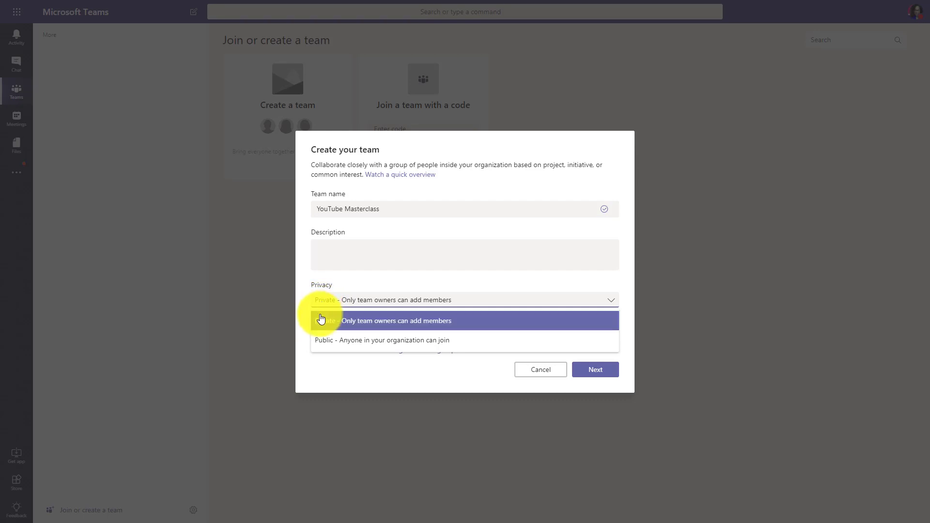
pyautogui.click(321, 319)
pyautogui.moveTo(315, 209); pyautogui.dragTo(429, 210)
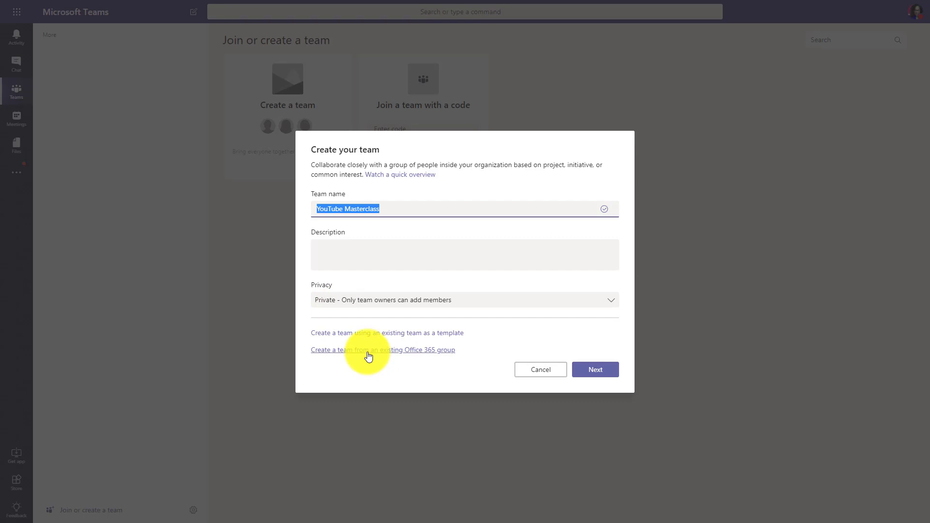
pyautogui.click(587, 370)
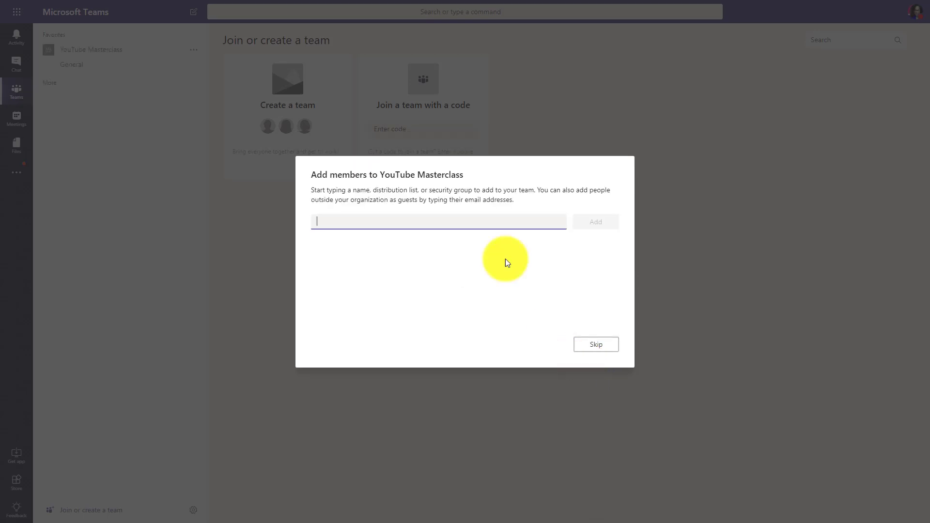
pyautogui.click(599, 346)
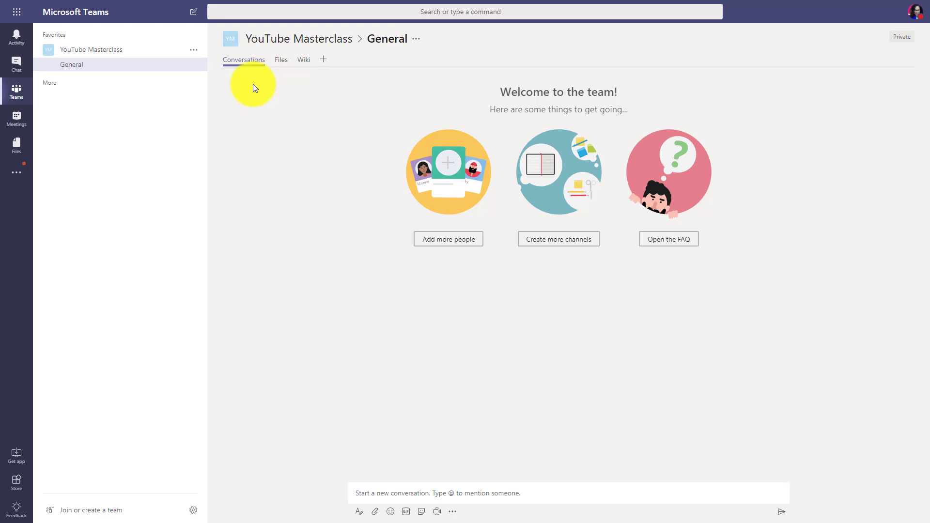
# Step: Add a channel named "Budget" to the YouTube Masterclass team
pyautogui.click(193, 54)
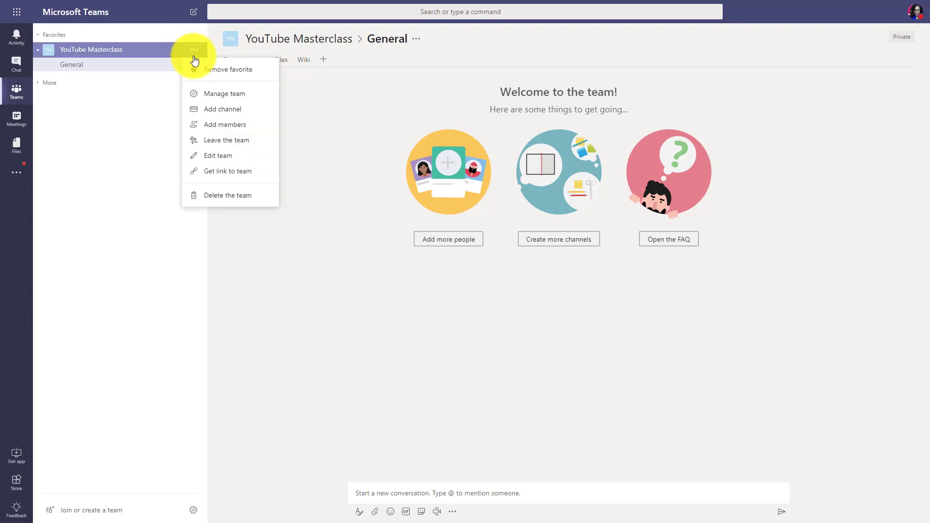
pyautogui.click(215, 108)
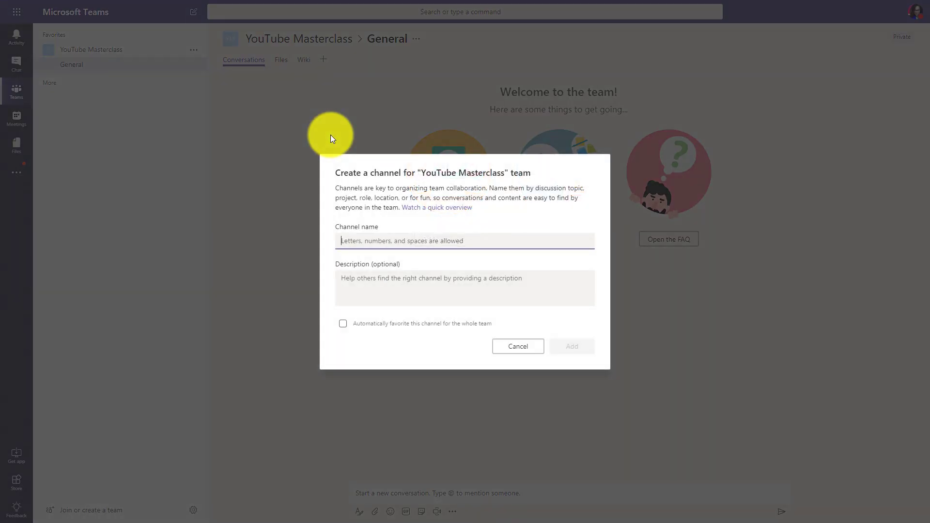
pyautogui.write('Budget')
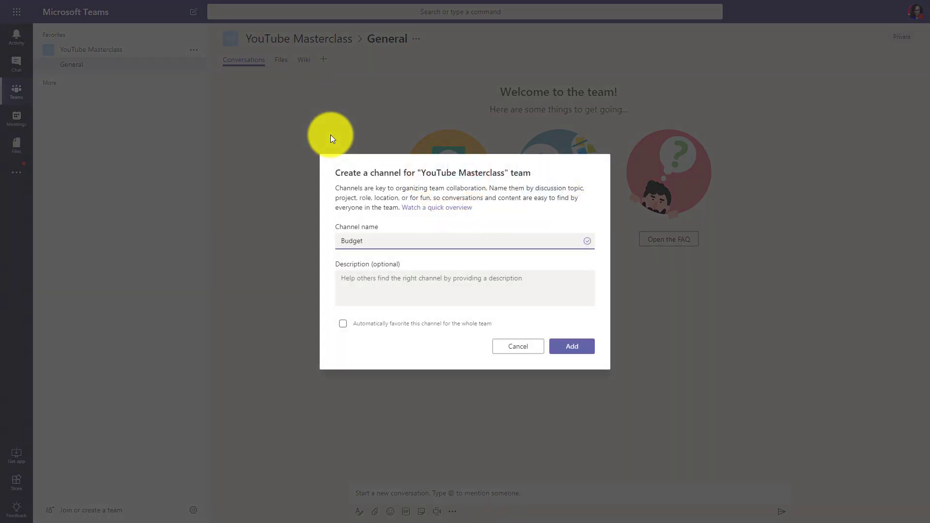
pyautogui.click(572, 346)
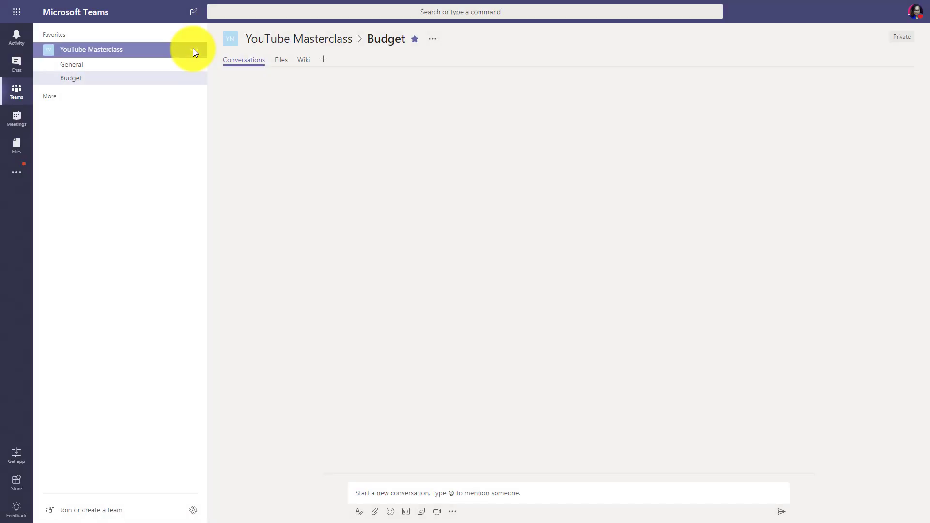
# Step: Add a channel named "Marketing" to the YouTube Masterclass team
pyautogui.click(193, 50)
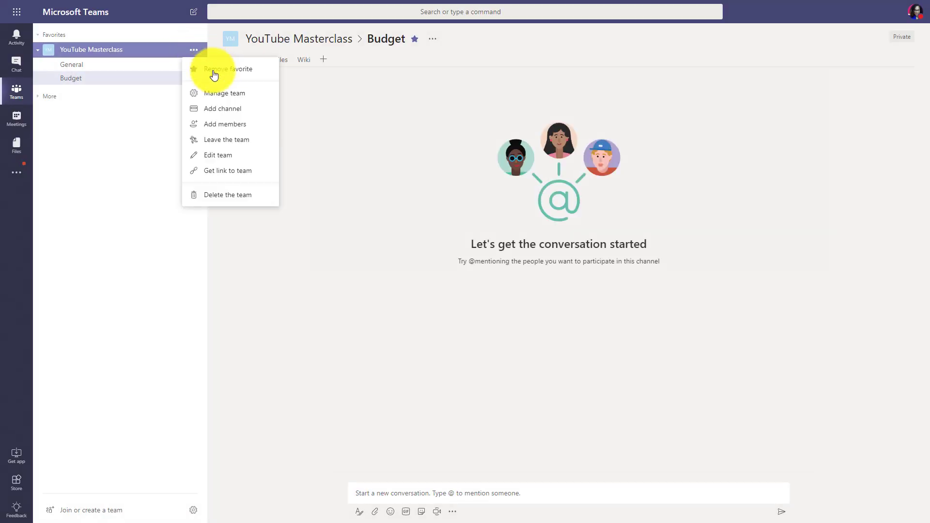
pyautogui.click(216, 111)
pyautogui.write('Marketing')
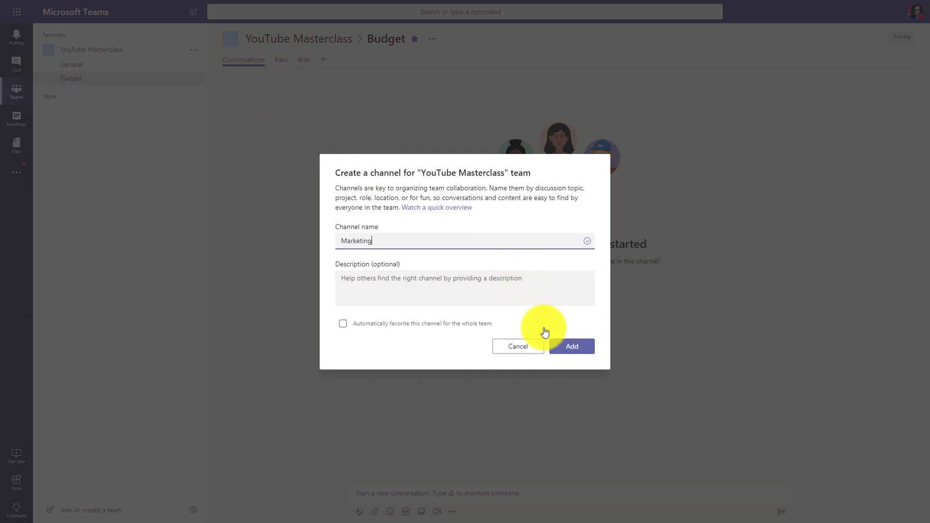
pyautogui.click(565, 344)
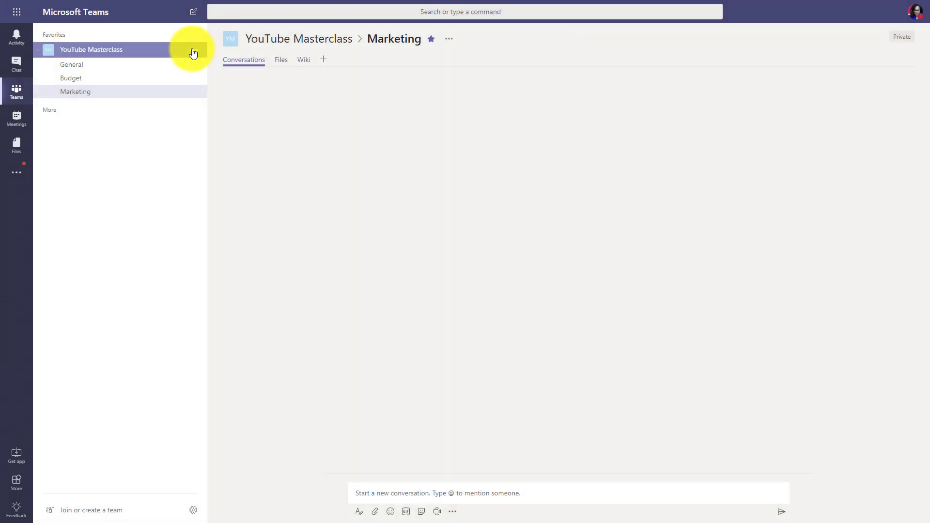
# Step: Add a channel named "Legal" to the YouTube Masterclass team
pyautogui.click(193, 49)
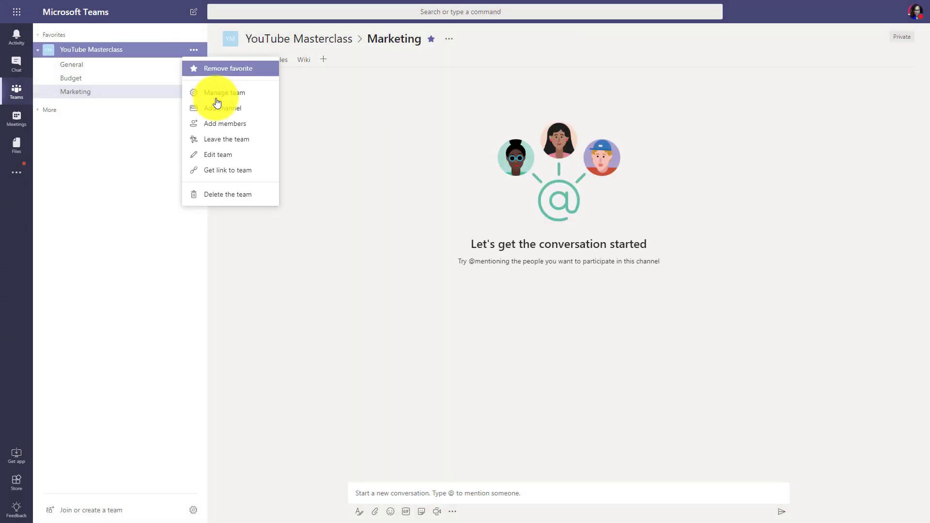
pyautogui.click(216, 108)
pyautogui.write('Legal')
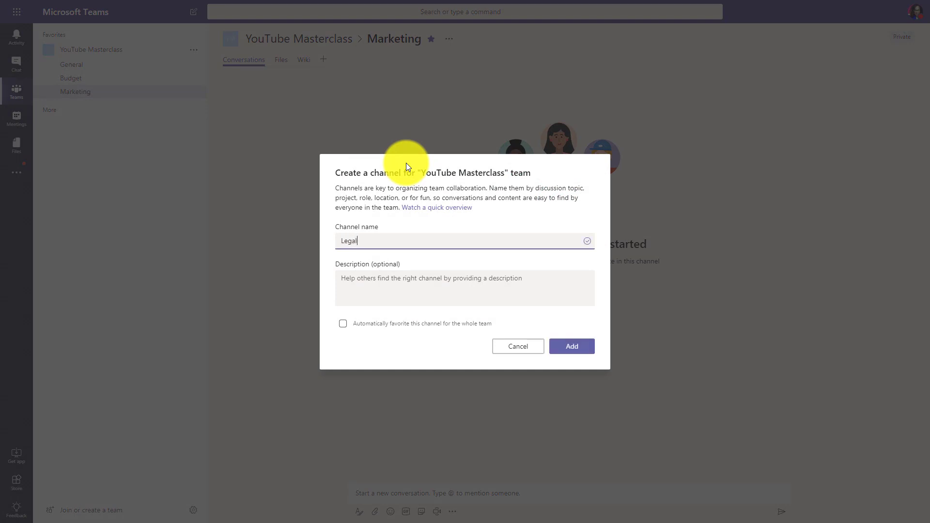
pyautogui.click(570, 346)
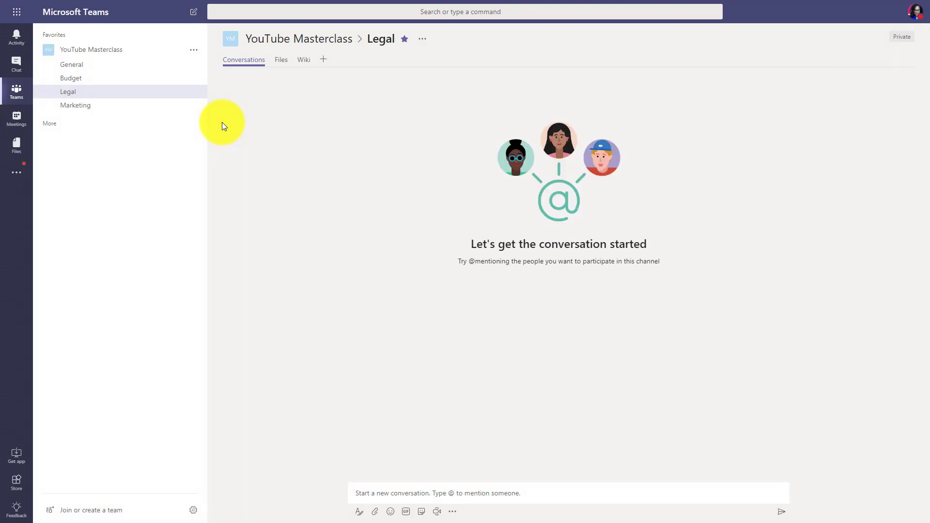
# Step: Look through the conversations of the team's General, Budget, Legal and Marketing channels
pyautogui.moveTo(194, 105); pyautogui.dragTo(70, 67)
pyautogui.click(71, 67)
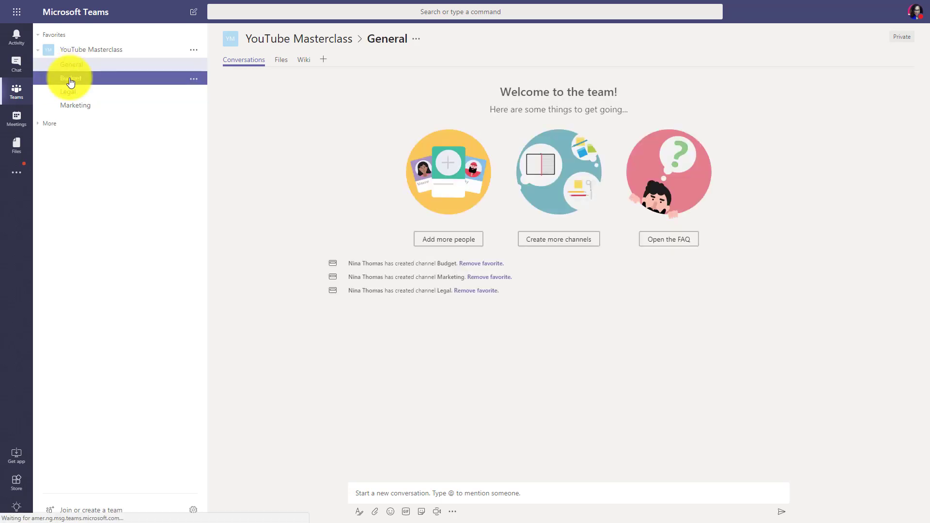
pyautogui.click(70, 78)
pyautogui.click(73, 91)
pyautogui.click(82, 105)
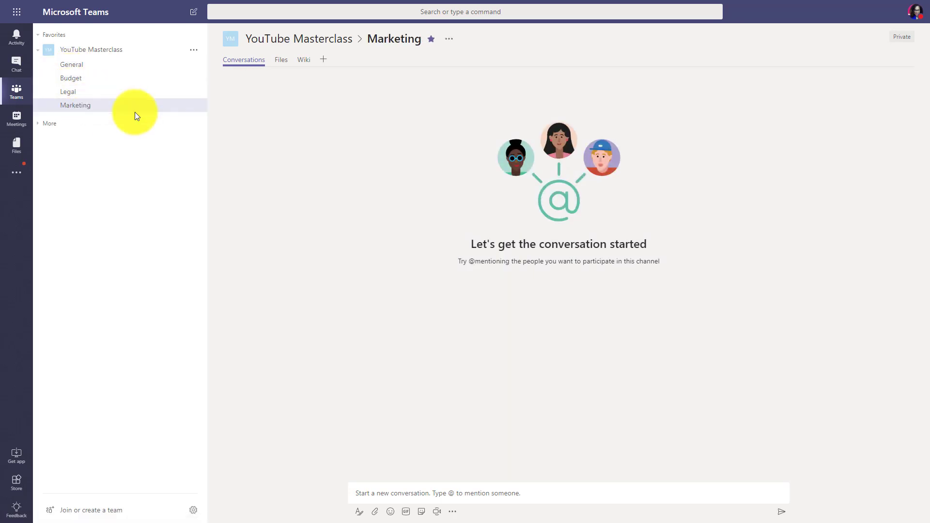
pyautogui.click(106, 106)
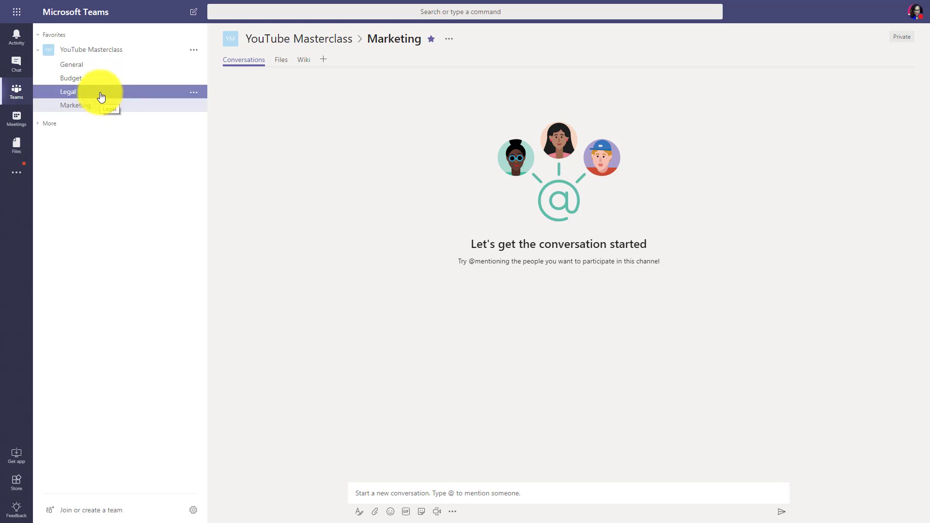
pyautogui.click(102, 96)
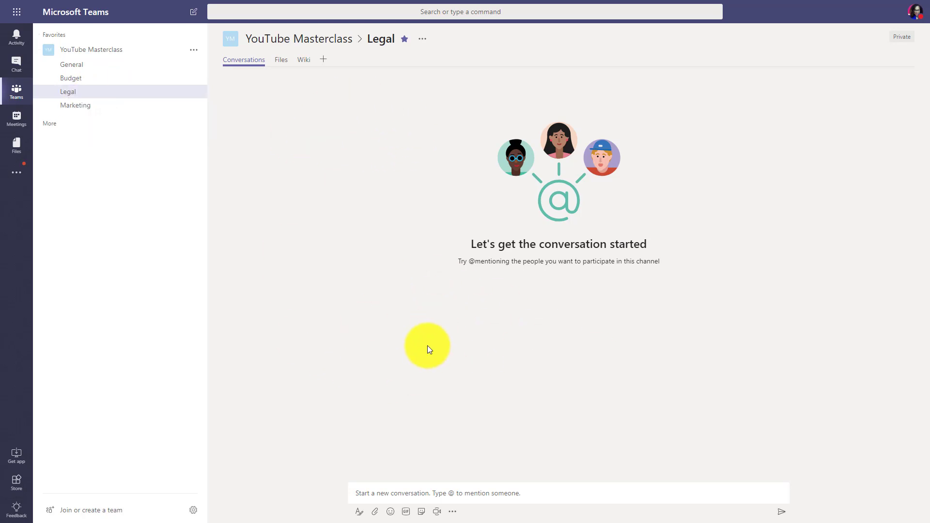
# Step: Open the General channel of the YouTube Masterclass team and start a new conversation
pyautogui.click(130, 68)
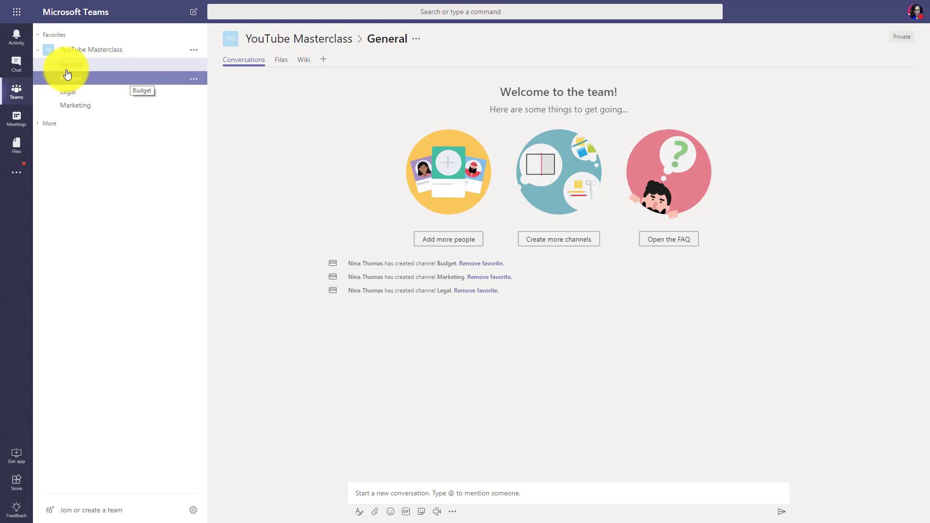
pyautogui.click(379, 493)
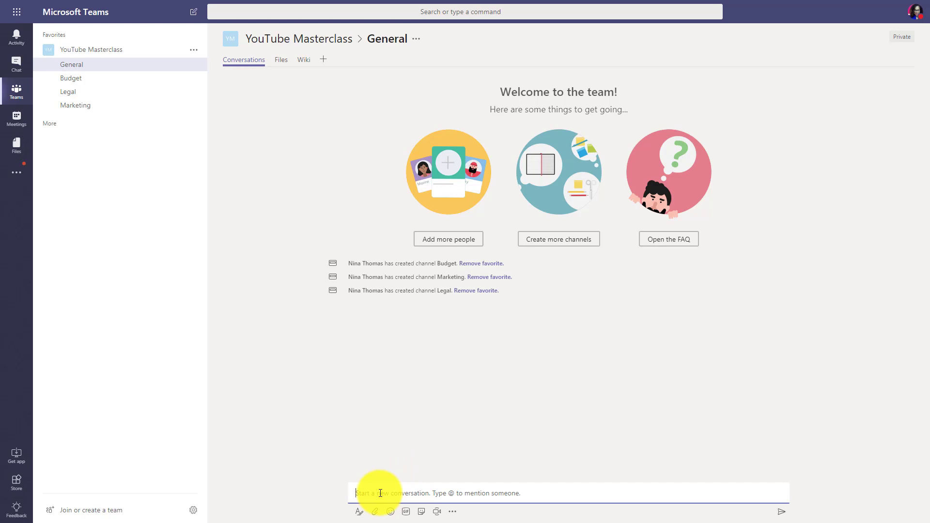
pyautogui.write('Hey how are you')
pyautogui.hotkey('ctrl', 'a')
pyautogui.press('BackSpace')
pyautogui.write("What's the status on")
pyautogui.hotkey('ctrl', 'a')
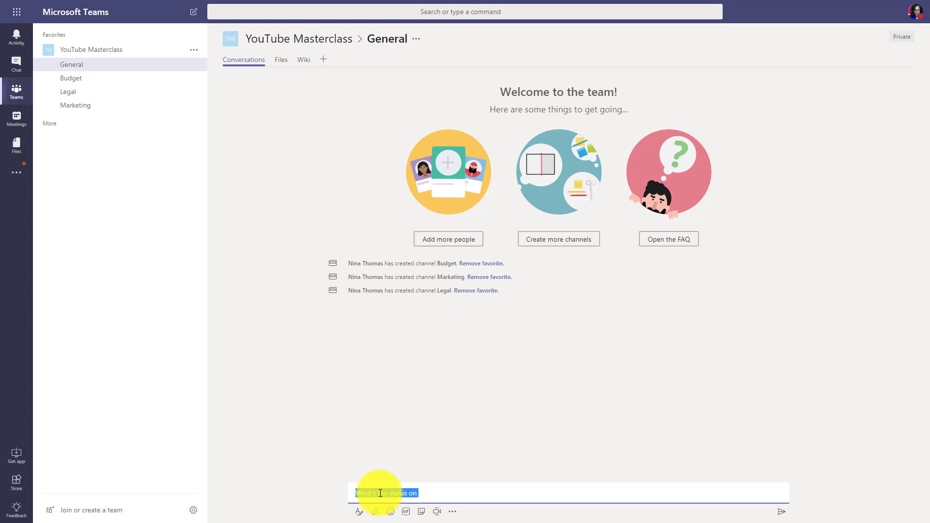
# Step: Post the message "Hey team we have a project meeting coming up on Monday" in the General channel
pyautogui.write('Hey team we have a project meeting com')
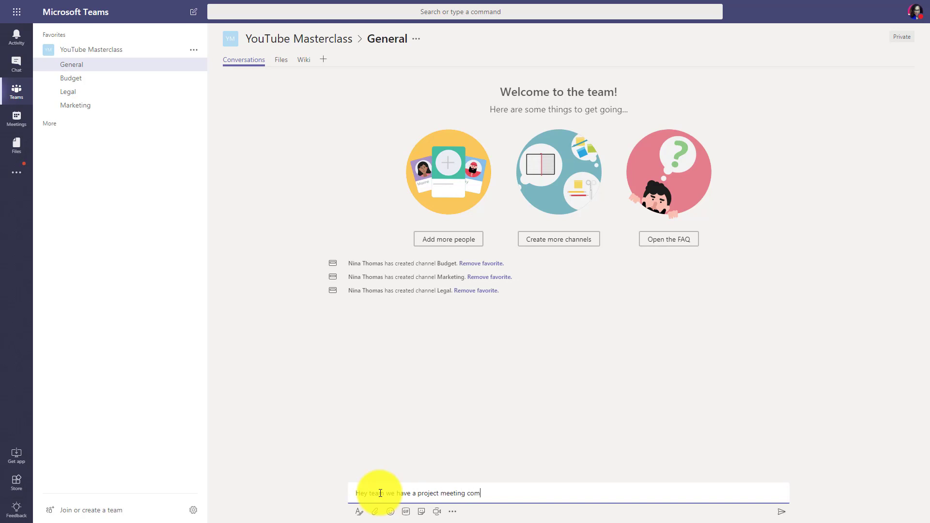
pyautogui.write('ing up on Monda')
pyautogui.write('y')
pyautogui.press('Return')
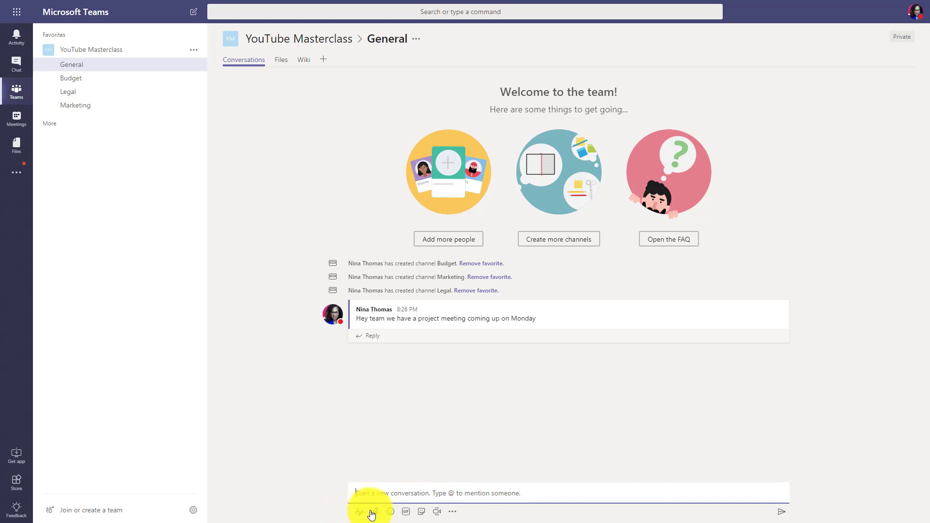
# Step: Prepare an instant meeting in General without camera or microphone access, give it the subject "Topic here", and close the meeting setup
pyautogui.click(435, 513)
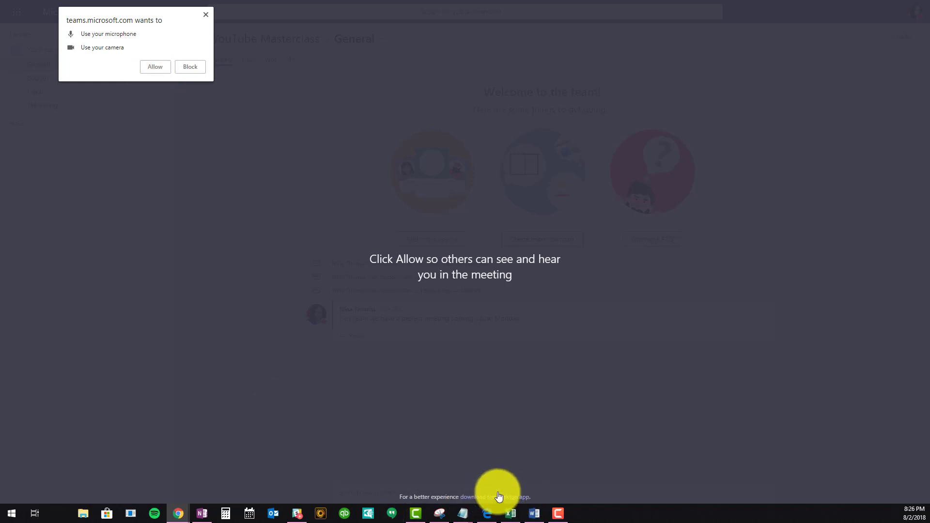
pyautogui.click(206, 16)
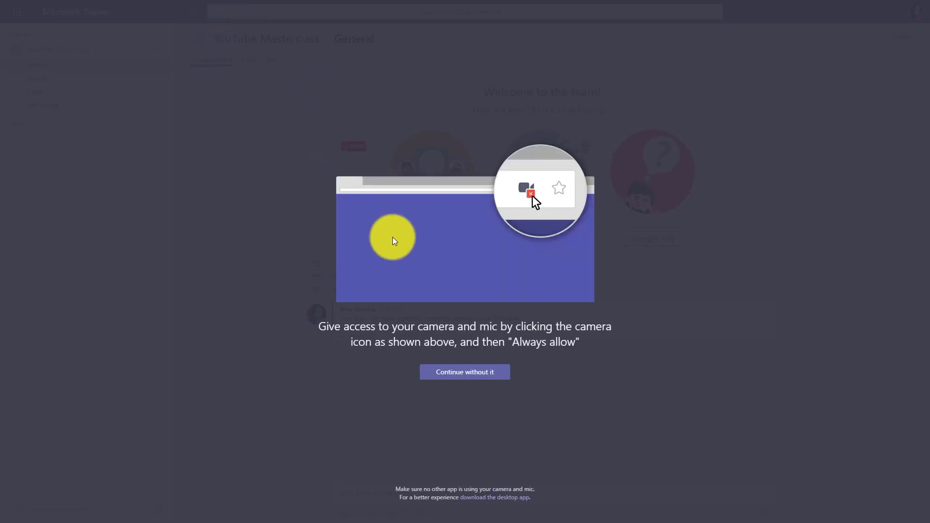
pyautogui.click(490, 377)
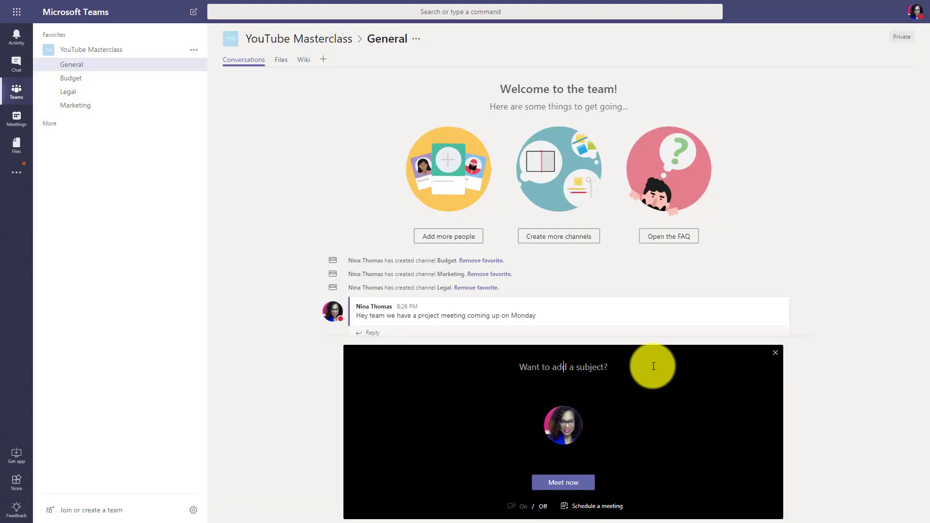
pyautogui.write('Topic here')
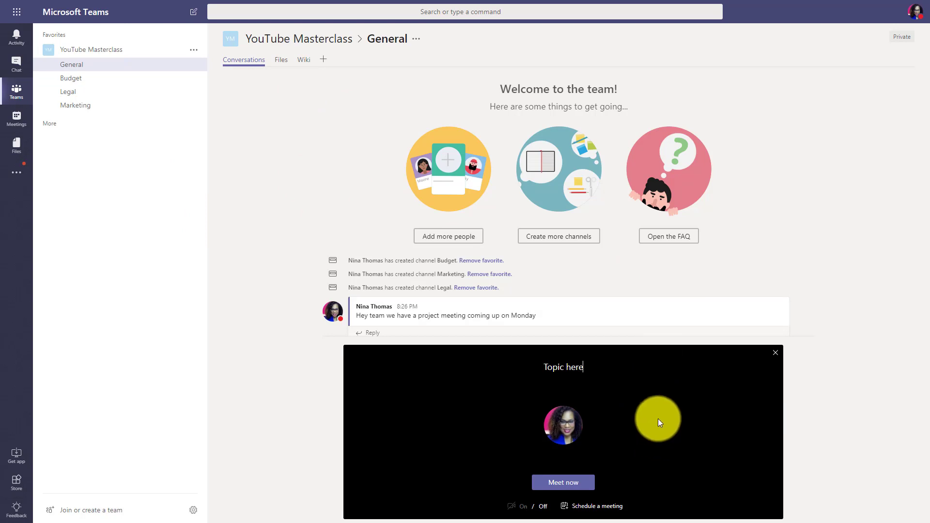
pyautogui.click(774, 355)
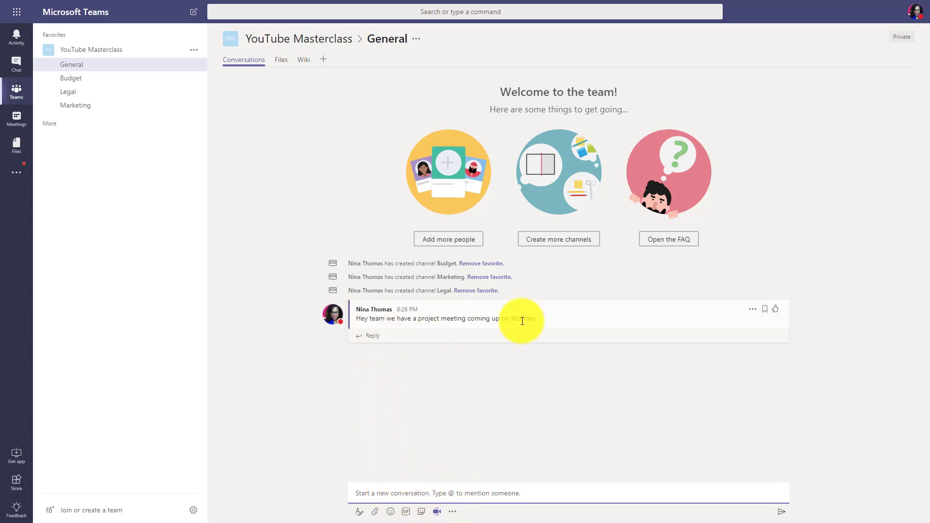
# Step: Reply to the Monday meeting message with "Here is the document I mentioned." and attach freebie workflow.docx from the computer
pyautogui.click(372, 336)
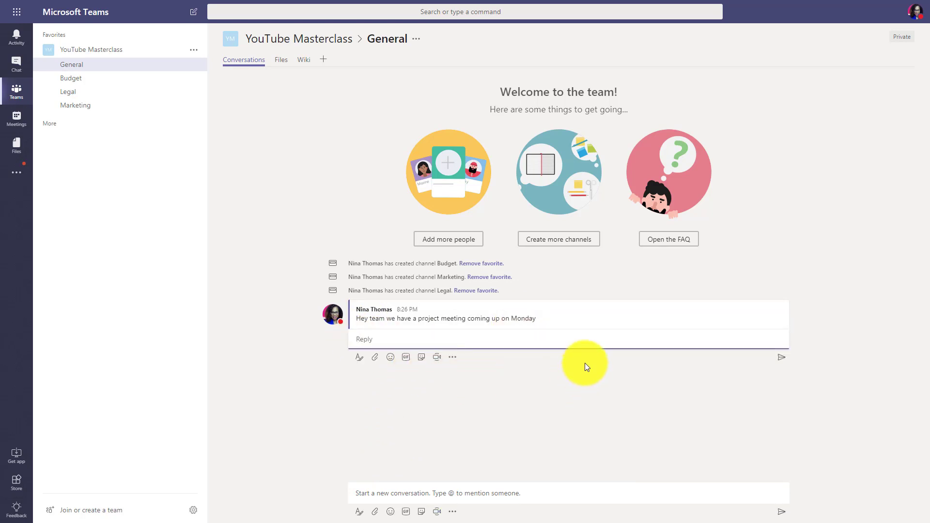
pyautogui.click(376, 359)
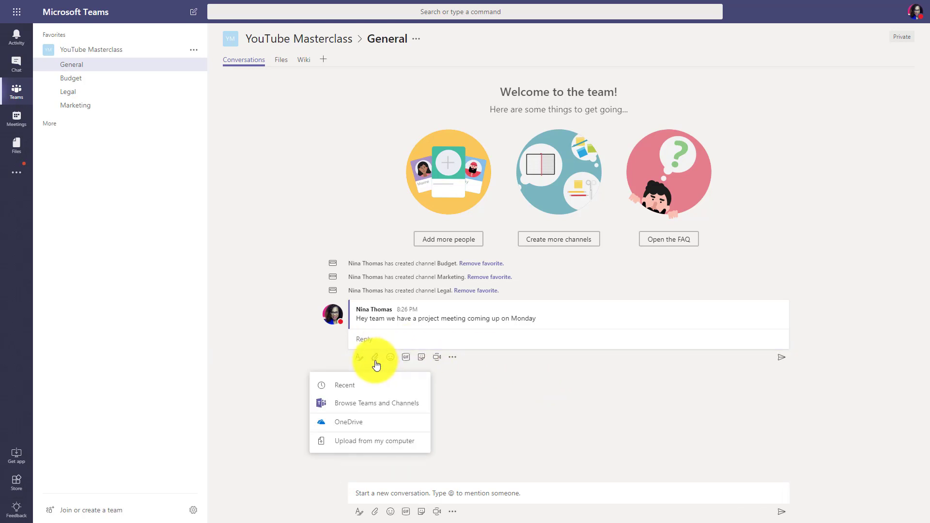
pyautogui.click(362, 445)
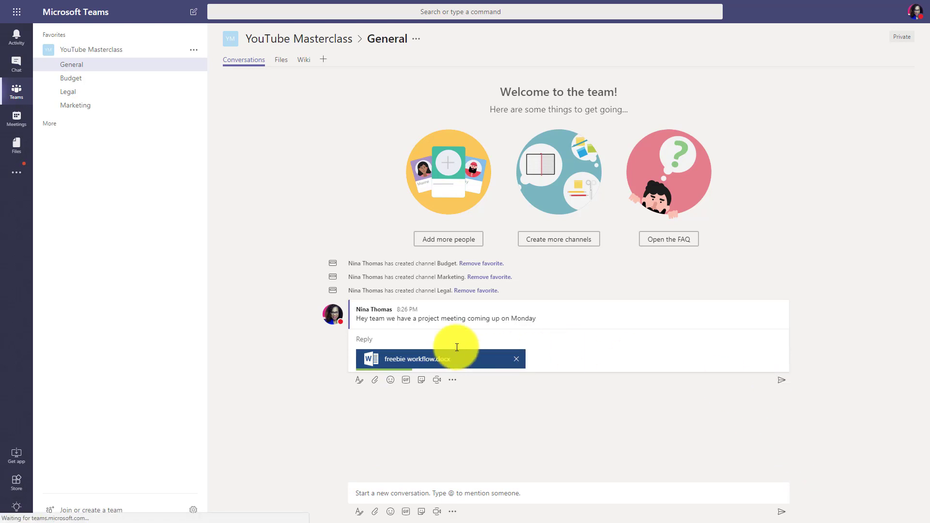
pyautogui.click(422, 341)
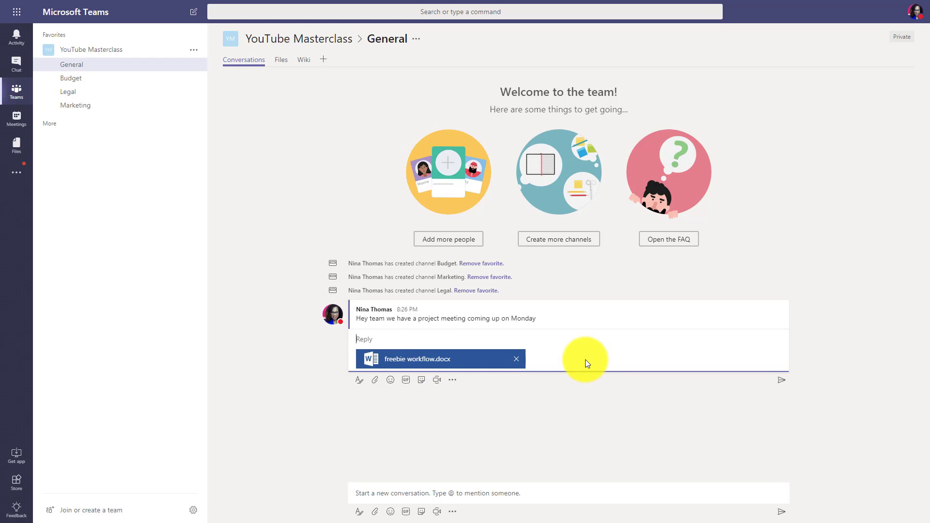
pyautogui.write('Here is the document I mentioned. @')
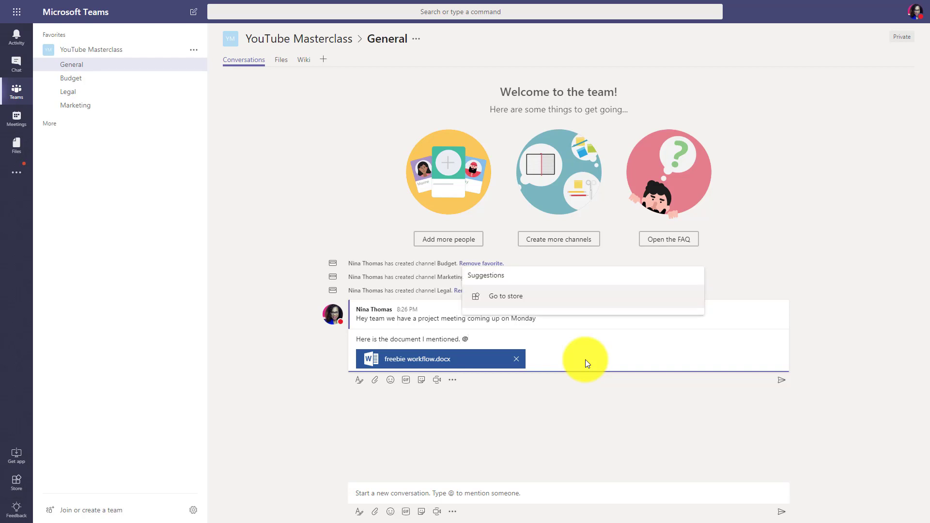
# Step: Try mentioning the YouTube Masterclass team in the reply and remove the mention again
pyautogui.write('nin')
pyautogui.press('BackSpace')
pyautogui.write('yout')
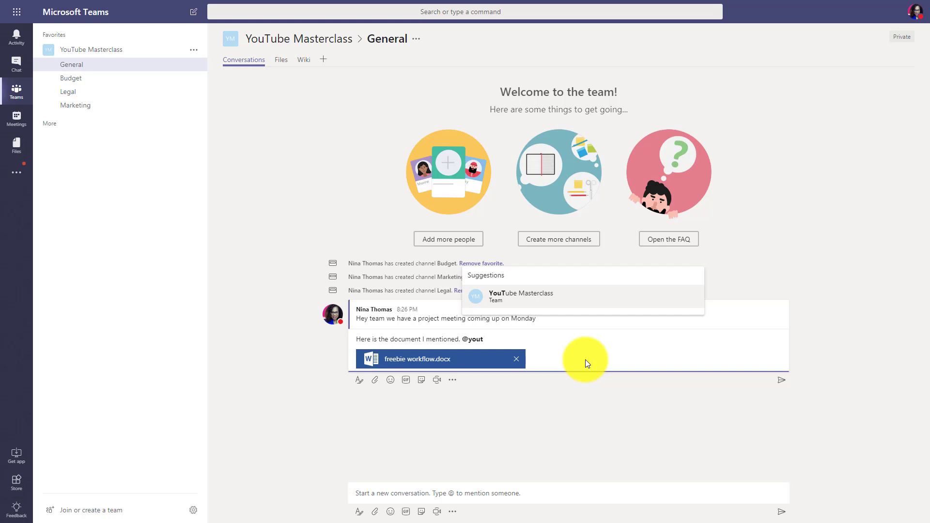
pyautogui.press('BackSpace')
pyautogui.press('BackSpace')
pyautogui.press('BackSpace')
pyautogui.press('BackSpace')
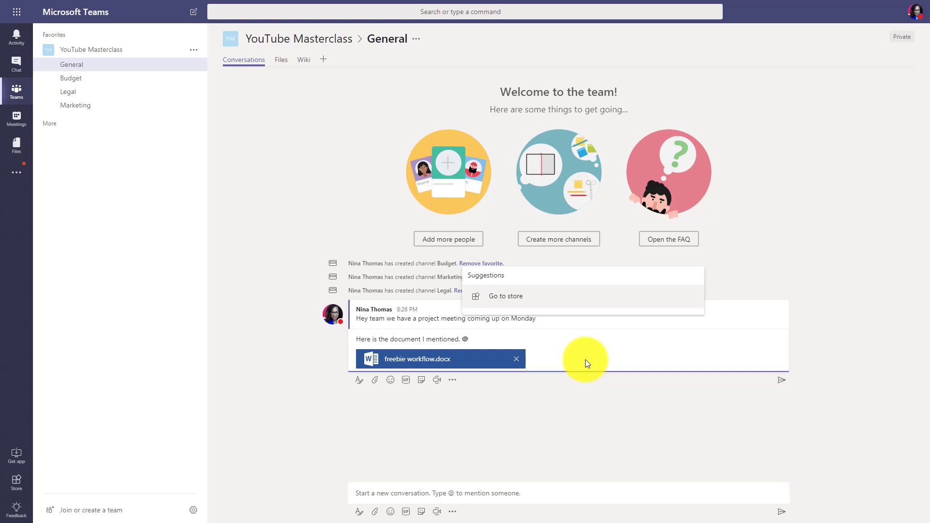
pyautogui.press('BackSpace')
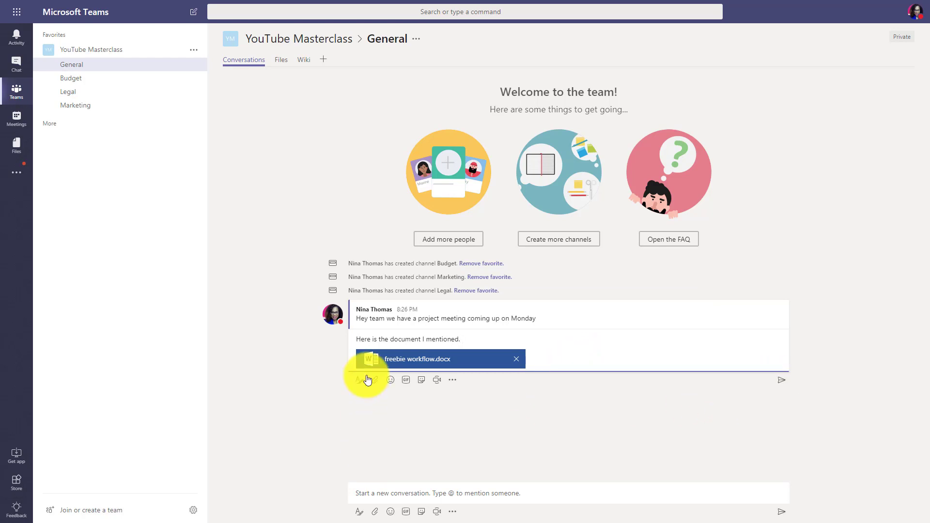
# Step: Send the reply with its attached document, and save and like the sent reply
pyautogui.click(783, 381)
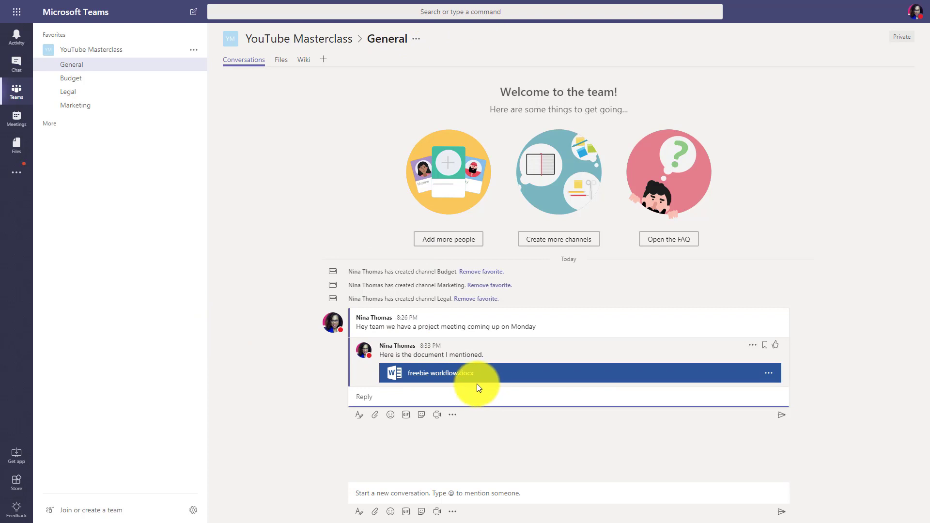
pyautogui.click(763, 346)
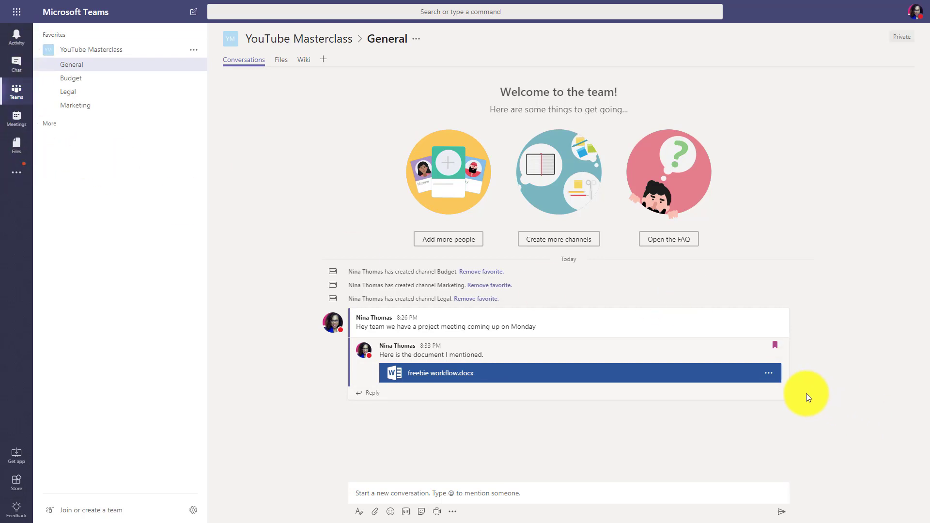
pyautogui.click(774, 346)
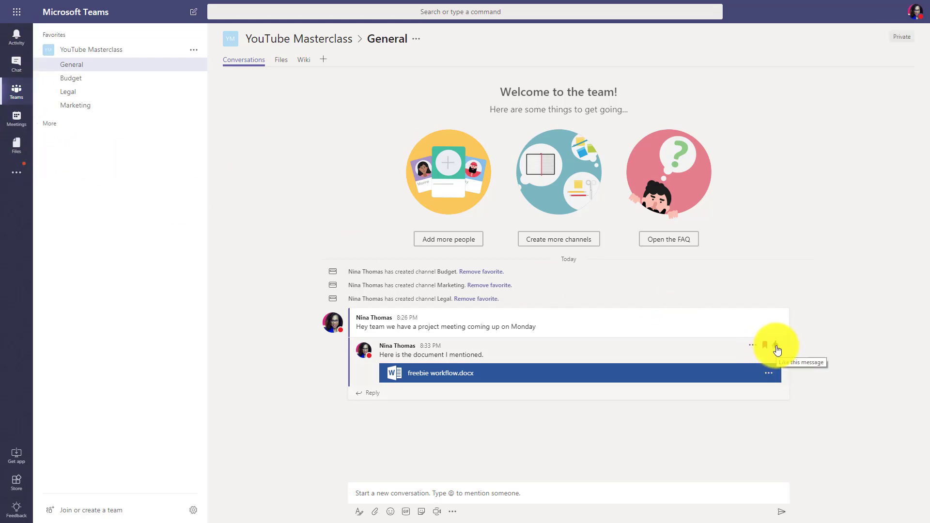
pyautogui.click(747, 345)
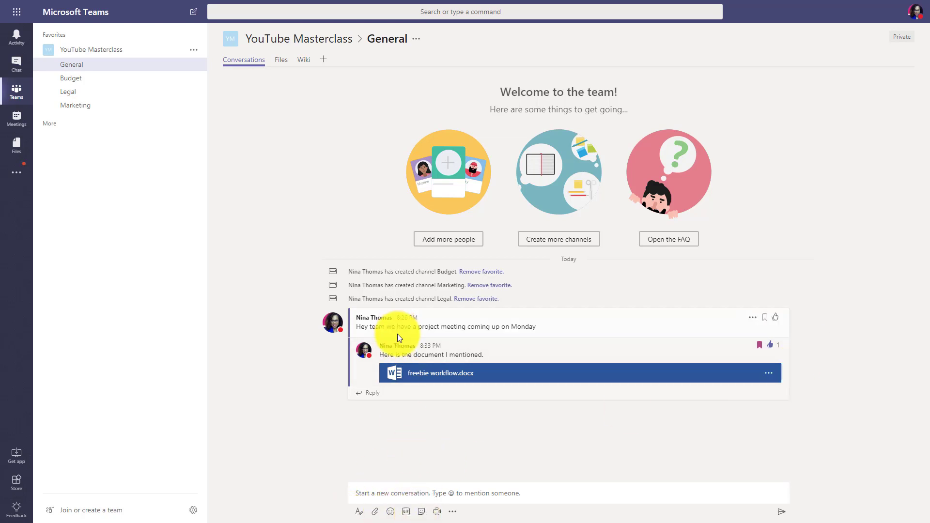
# Step: Start a formatted conversation in General with the subject "Next steps for project" and mark it as important
pyautogui.click(358, 512)
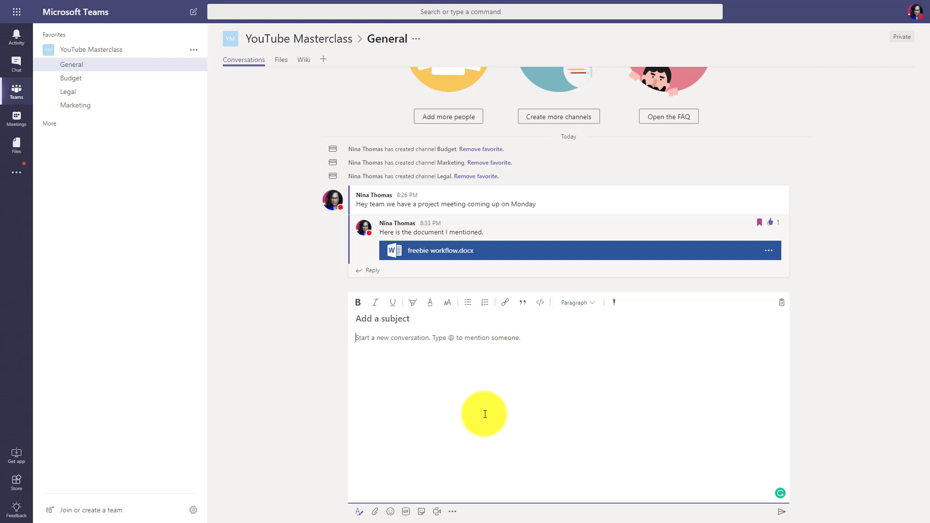
pyautogui.click(455, 397)
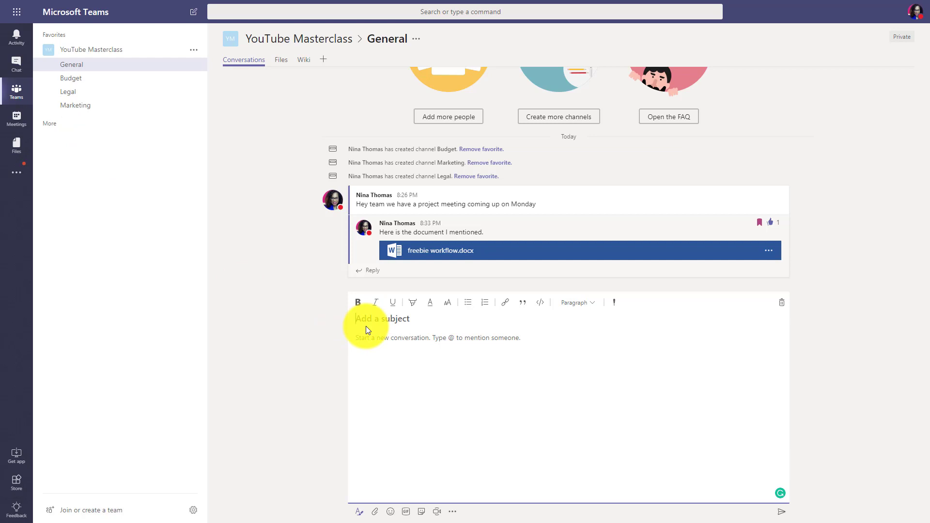
pyautogui.write('NExt steps for project')
pyautogui.click(614, 302)
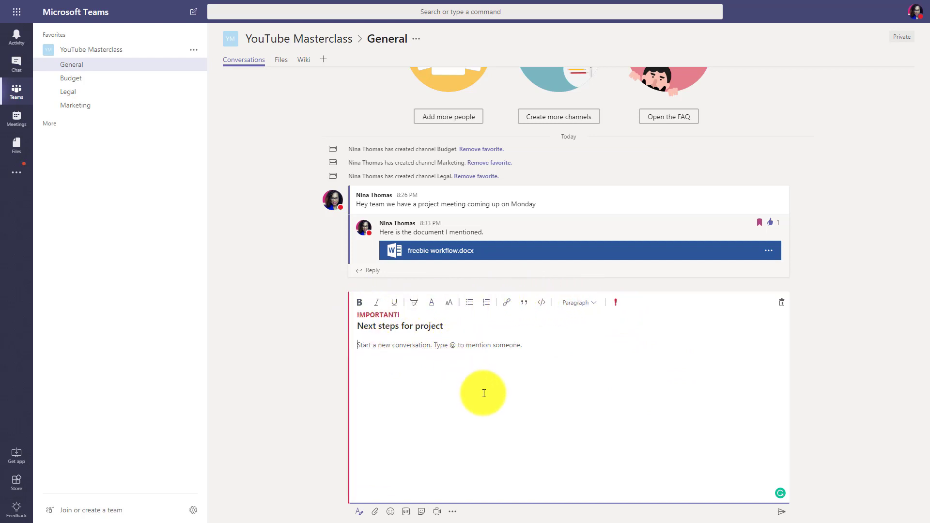
# Step: Mention the YouTube Masterclass team, add "Hey team let's get our project plans in." below it and post the message
pyautogui.write('@you')
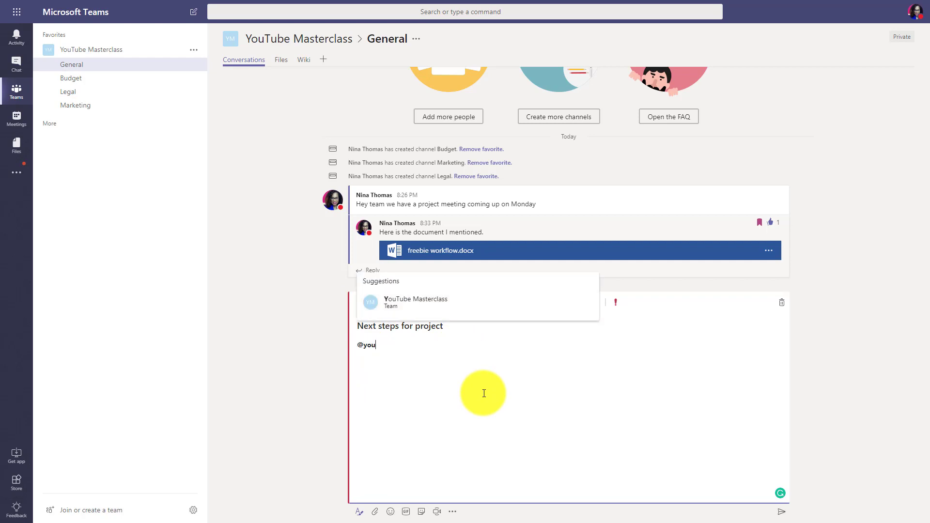
pyautogui.press('Return')
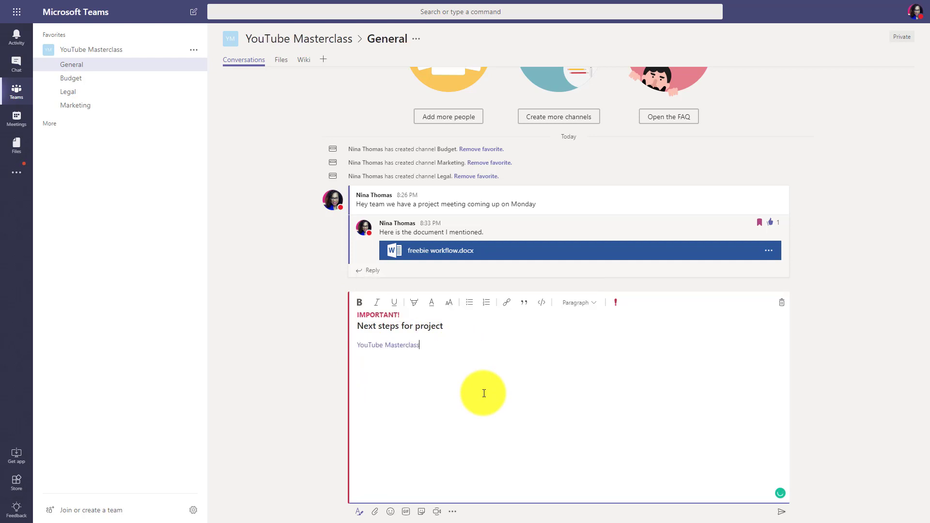
pyautogui.write("Hey team let's get our r")
pyautogui.write('roject plans in.')
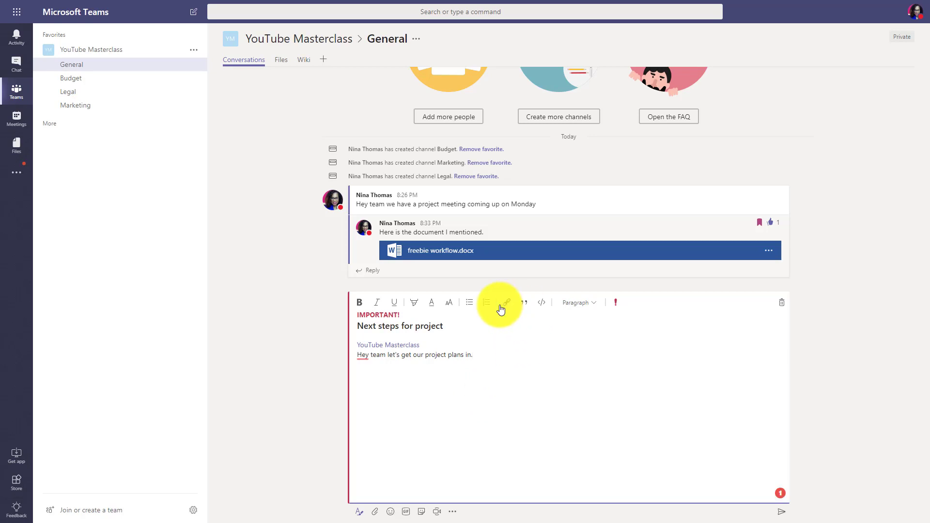
pyautogui.click(543, 310)
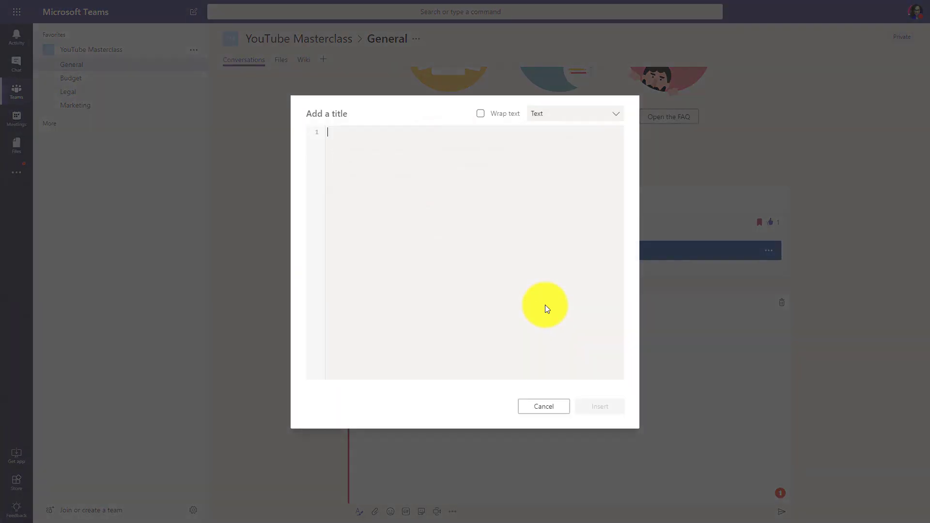
pyautogui.click(547, 412)
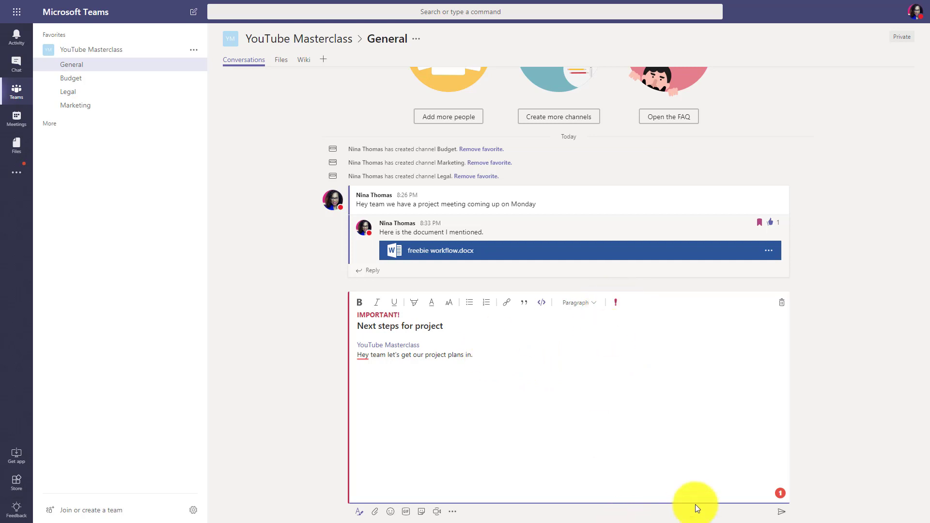
pyautogui.click(781, 511)
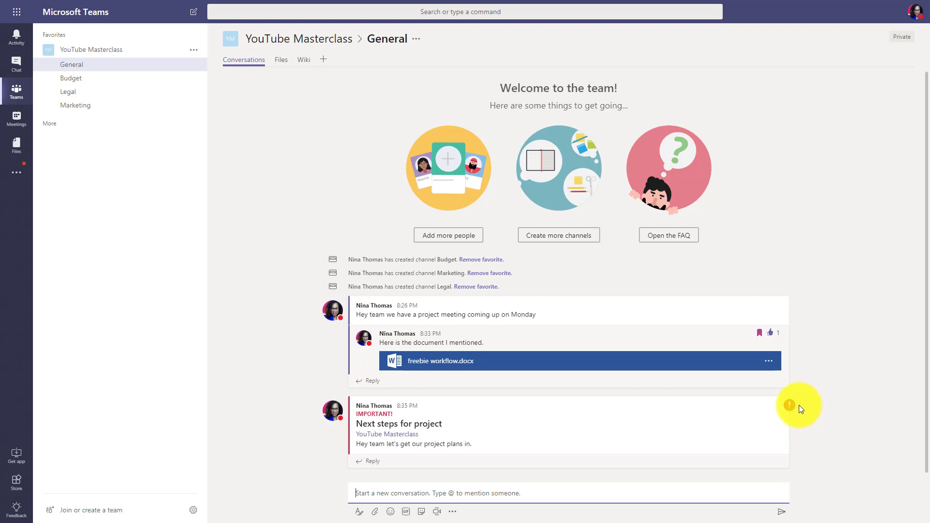
# Step: Look through the emojis, GIFs and suggested apps available for a new conversation message
pyautogui.click(390, 511)
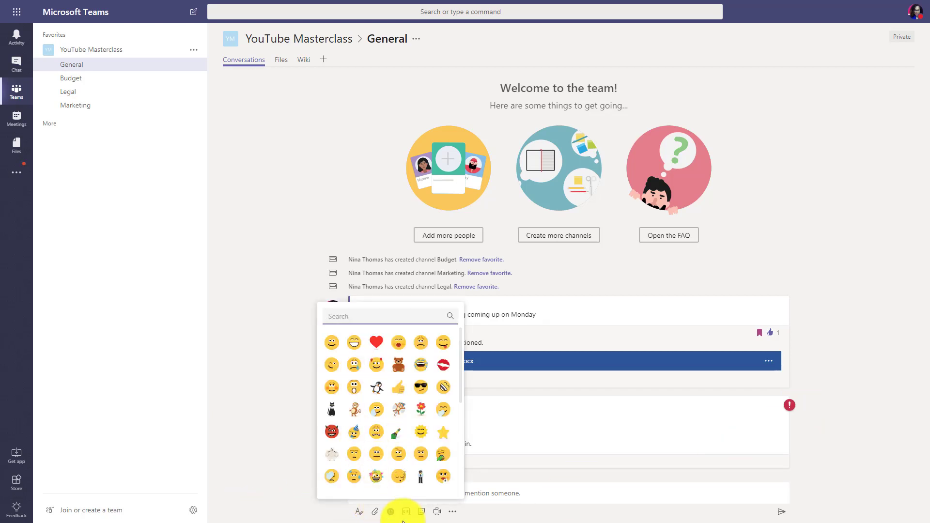
pyautogui.click(405, 513)
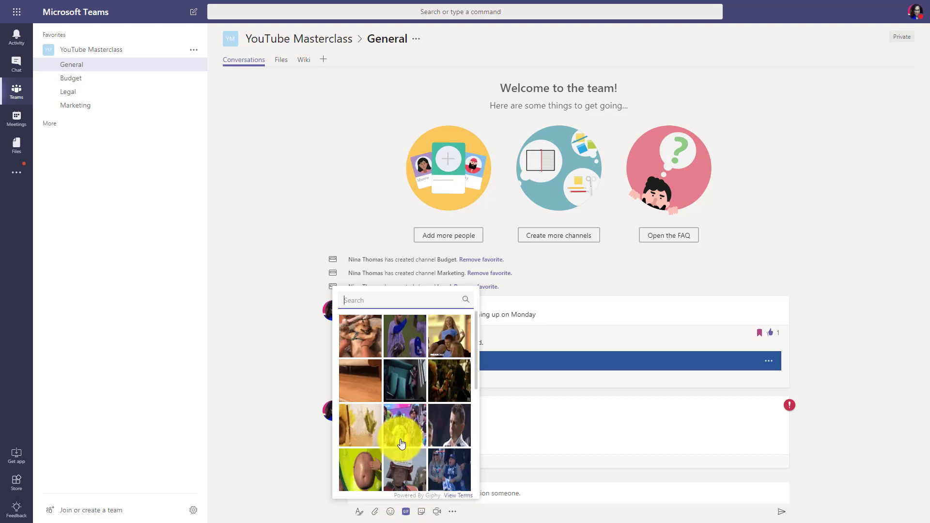
pyautogui.scroll(-5, 401, 434)
pyautogui.scroll(-3, 399, 440)
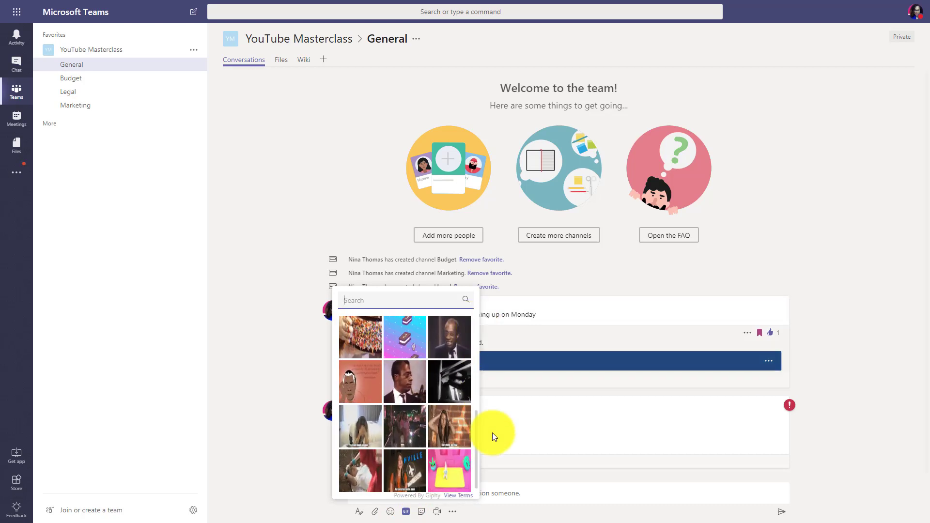
pyautogui.click(501, 503)
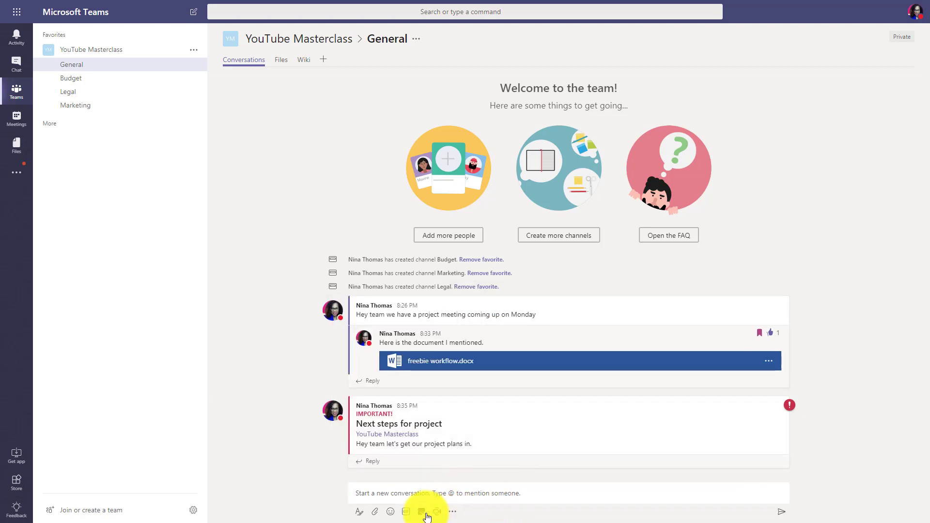
pyautogui.click(453, 514)
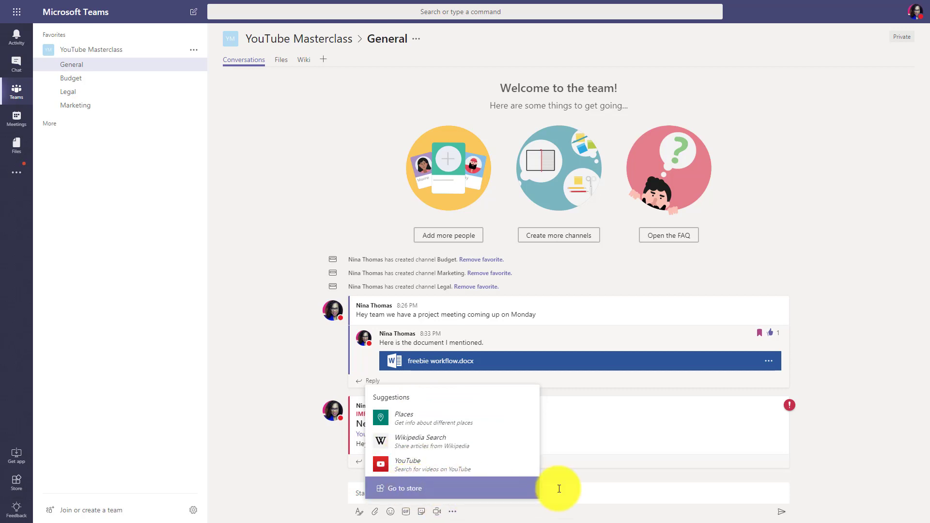
pyautogui.click(870, 344)
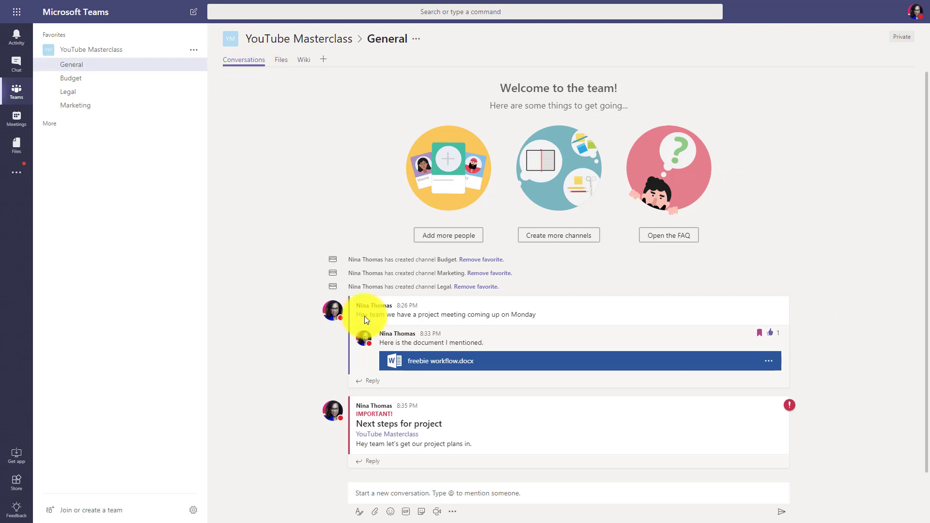
# Step: View the Budget channel, and reply "Thanks for the info" to the Monday meeting conversation in General
pyautogui.click(119, 78)
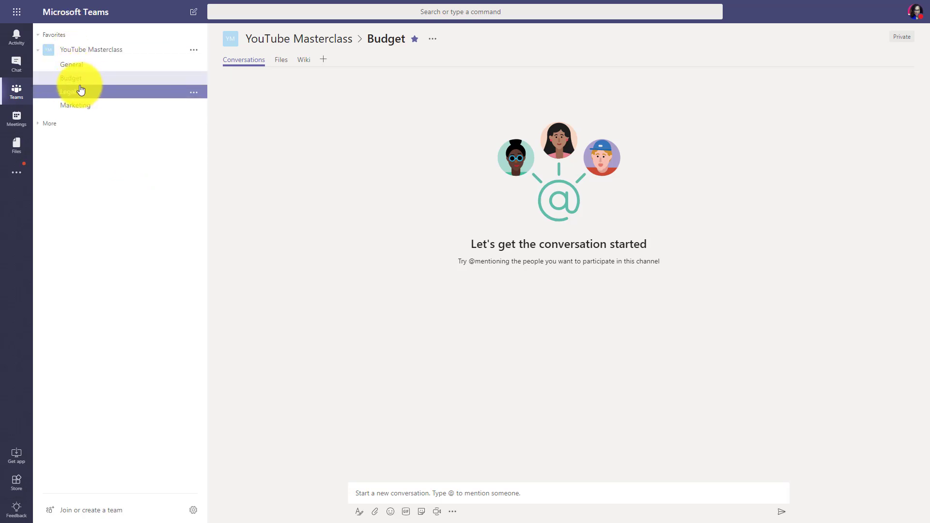
pyautogui.click(70, 64)
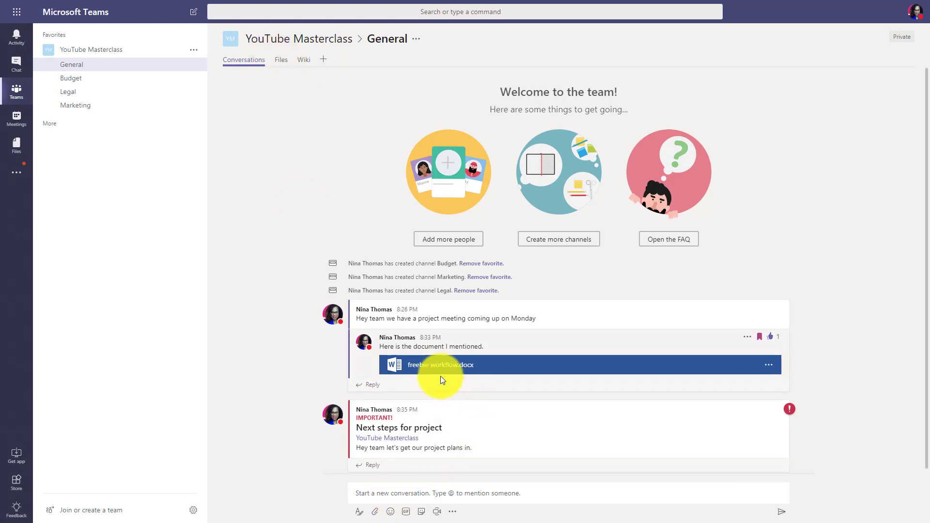
pyautogui.click(410, 386)
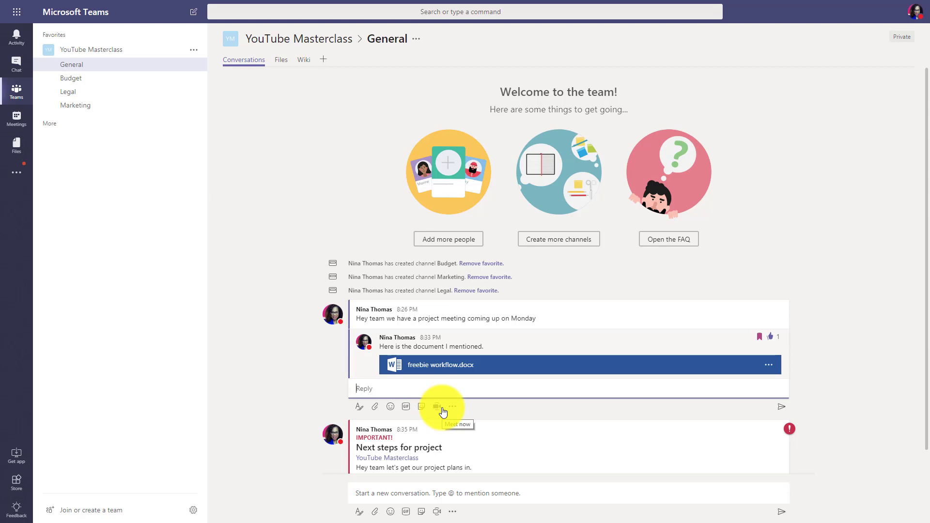
pyautogui.write('Thanks for the infor')
pyautogui.press('BackSpace')
pyautogui.press('Return')
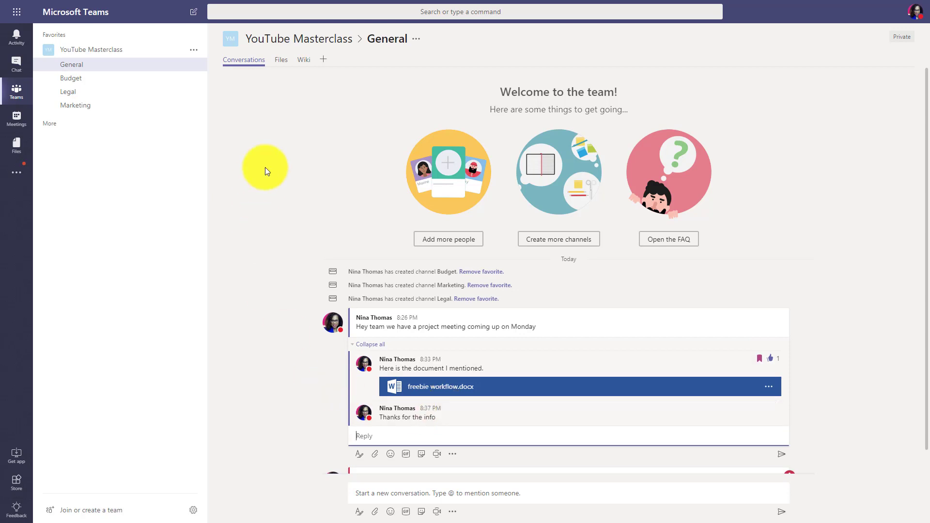
# Step: Show the General channel's files, check which new file types can be created, and open freebie workflow.docx
pyautogui.click(283, 64)
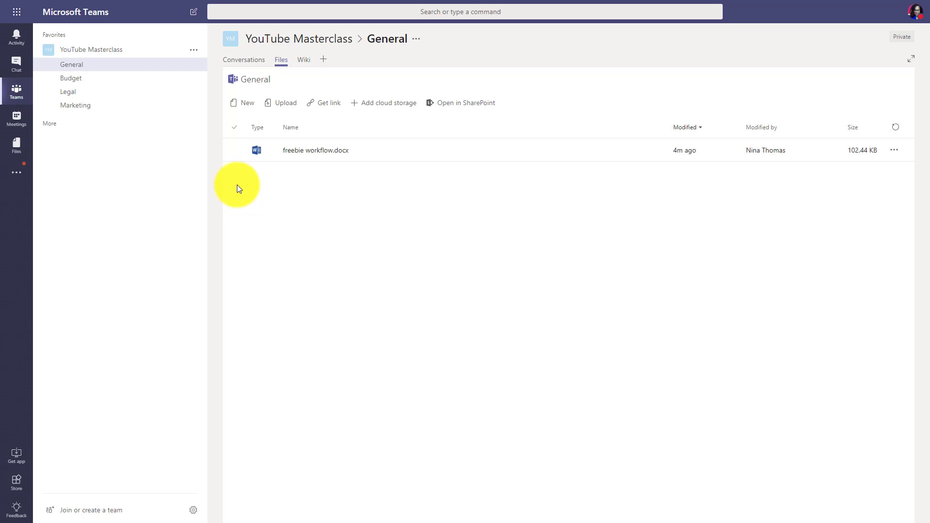
pyautogui.click(247, 105)
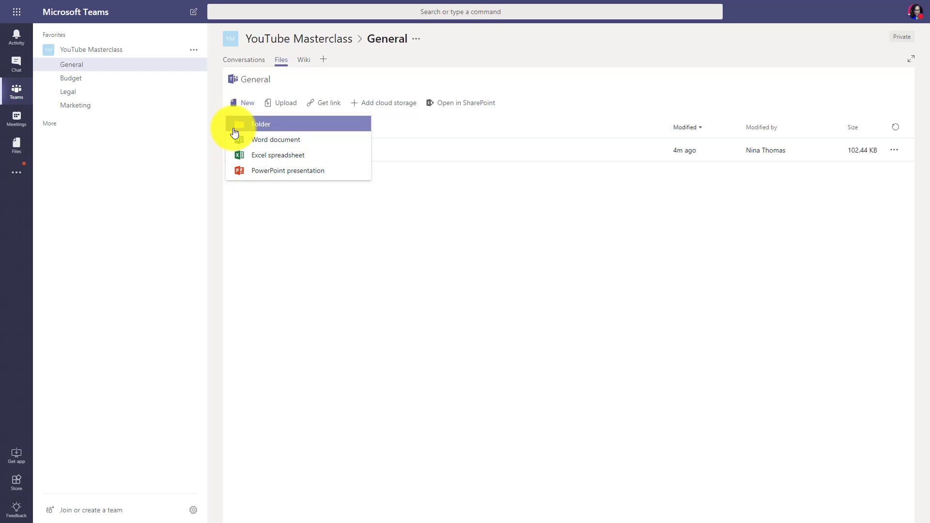
pyautogui.click(285, 252)
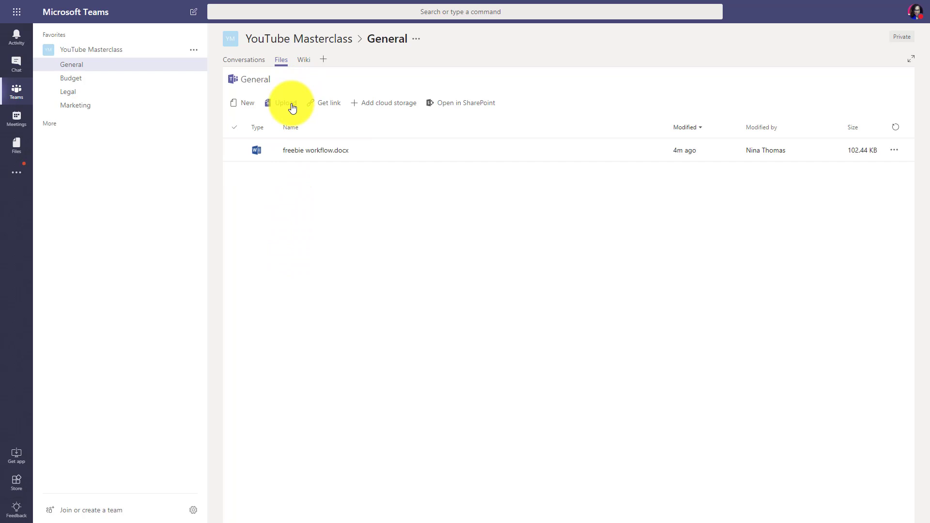
pyautogui.click(317, 150)
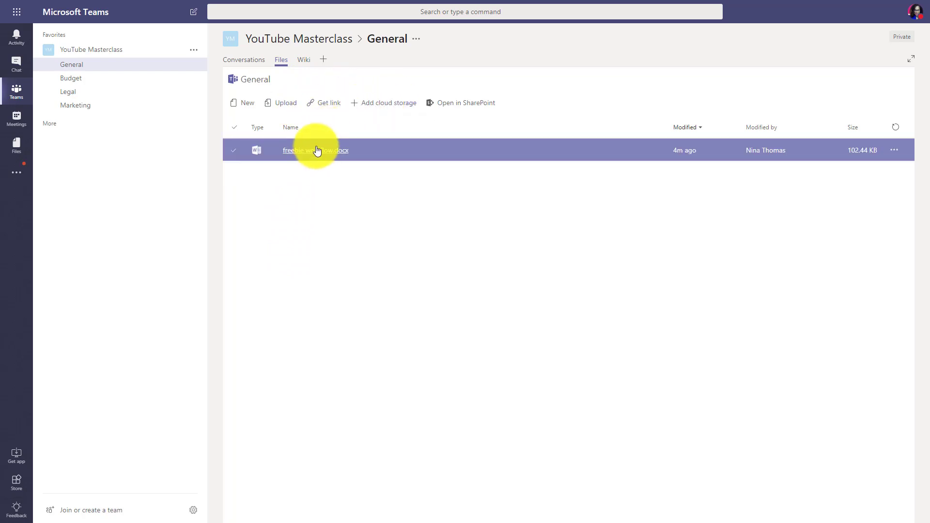
# Step: Open freebie workflow.docx from the General channel's files for editing and add the line "This is a test" above the diagram
pyautogui.click(313, 151)
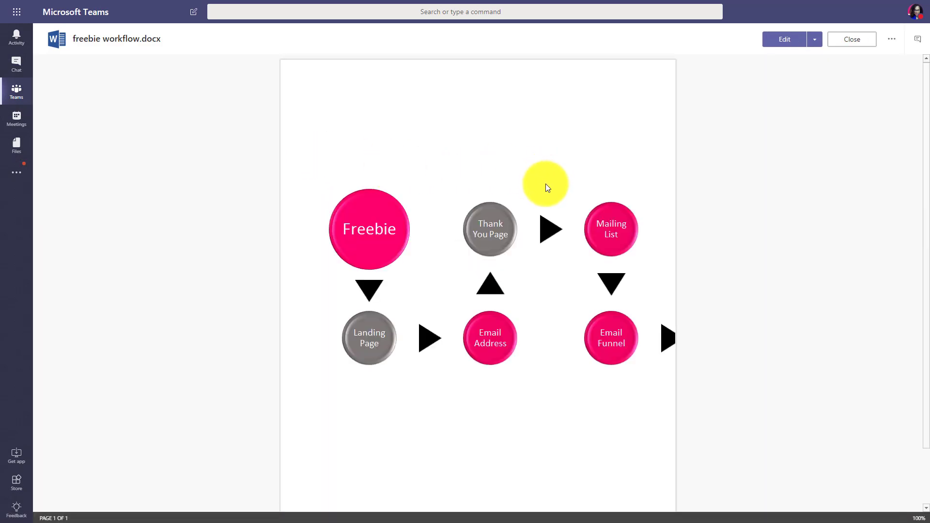
pyautogui.click(791, 41)
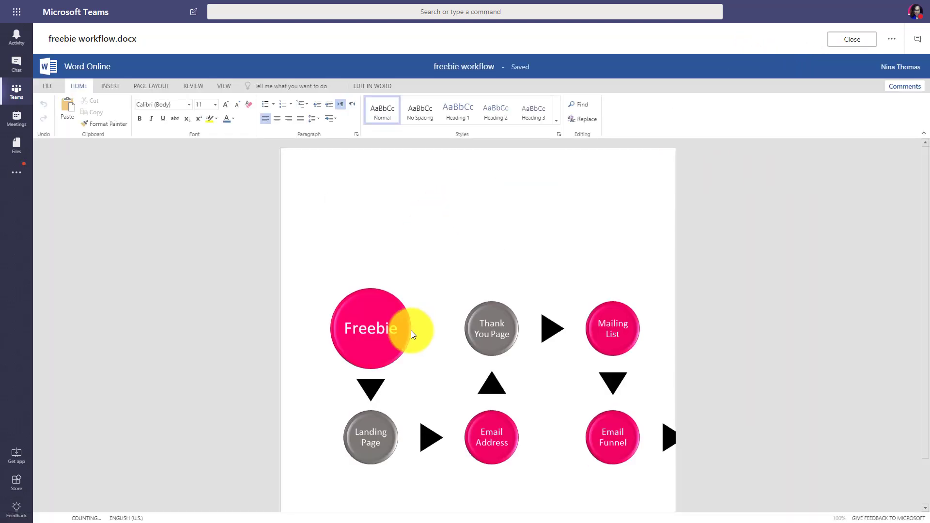
pyautogui.click(381, 203)
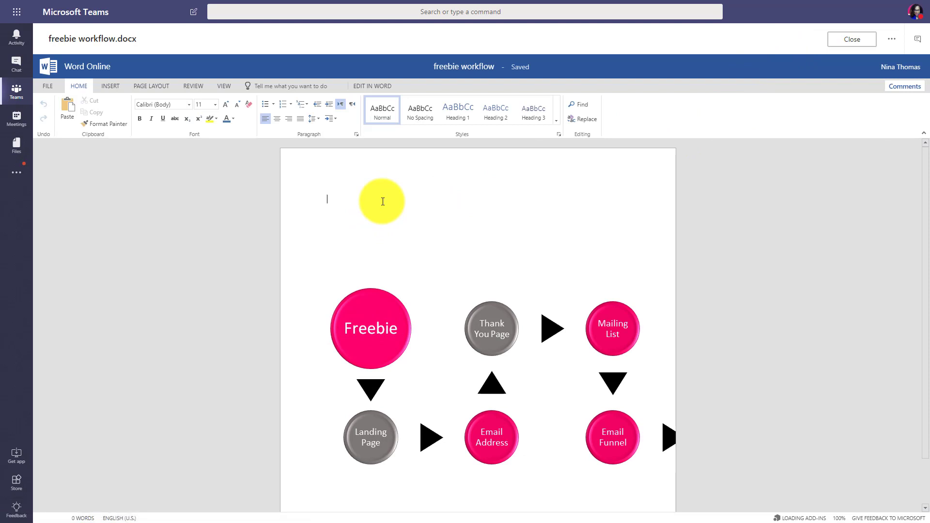
pyautogui.write('This is a test')
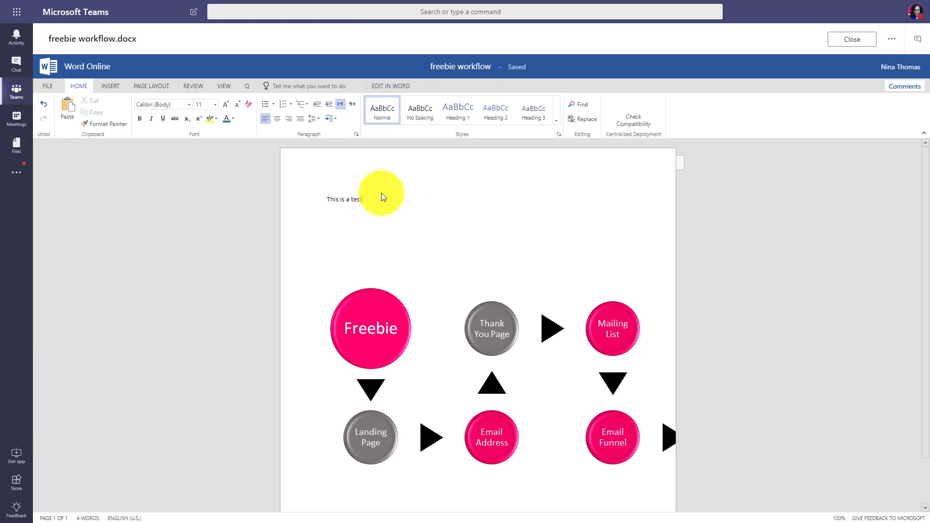
# Step: Try to open freebie workflow.docx in desktop Word, and return to the document in Teams
pyautogui.click(388, 87)
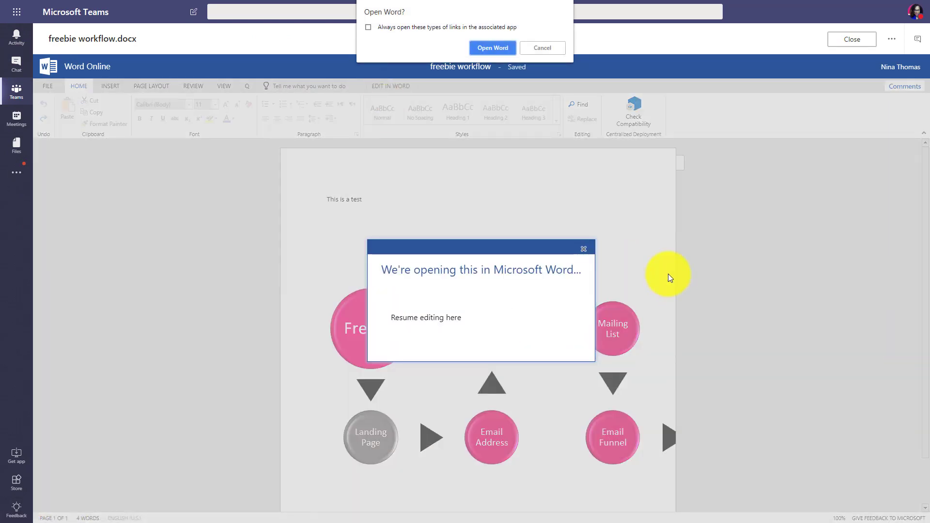
pyautogui.click(541, 49)
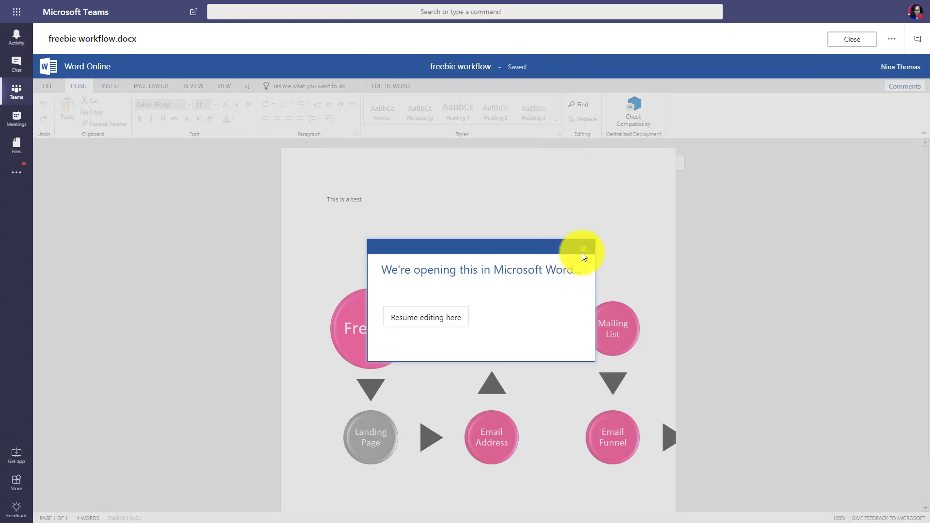
pyautogui.click(582, 249)
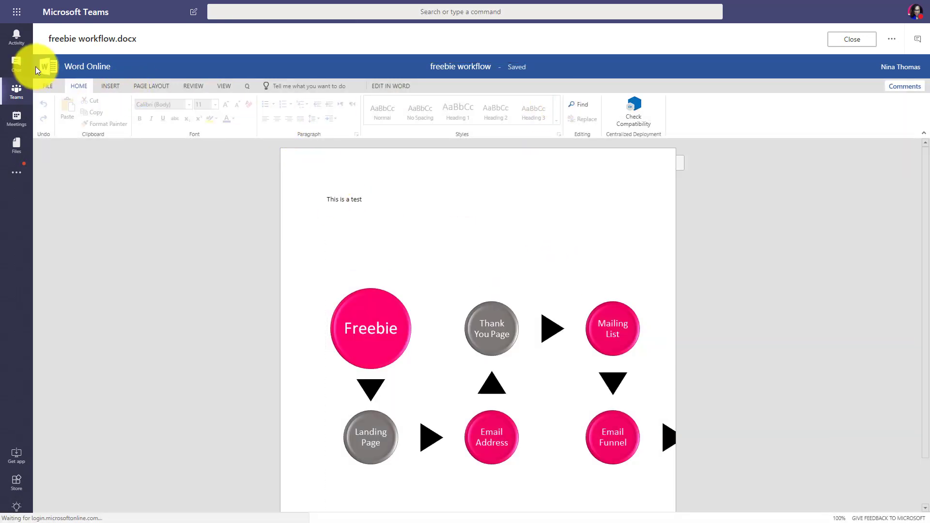
pyautogui.click(10, 14)
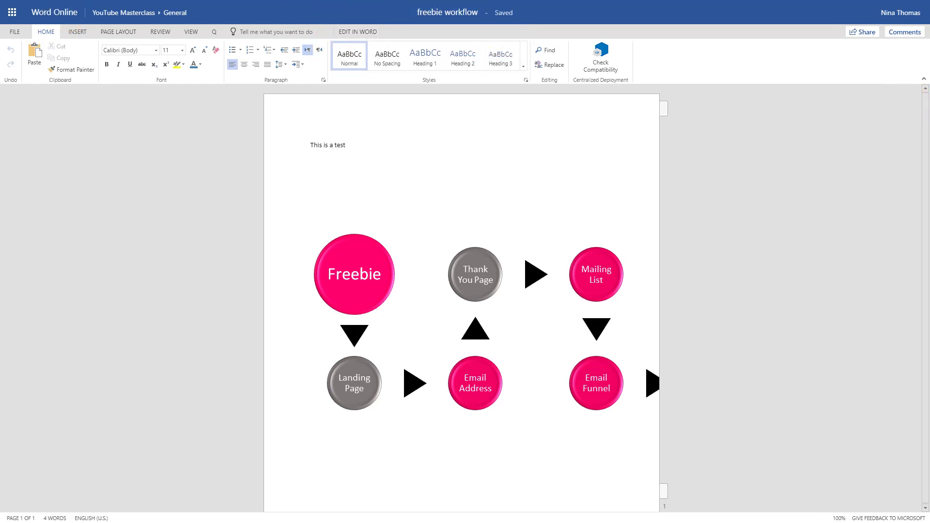
pyautogui.press('F11')
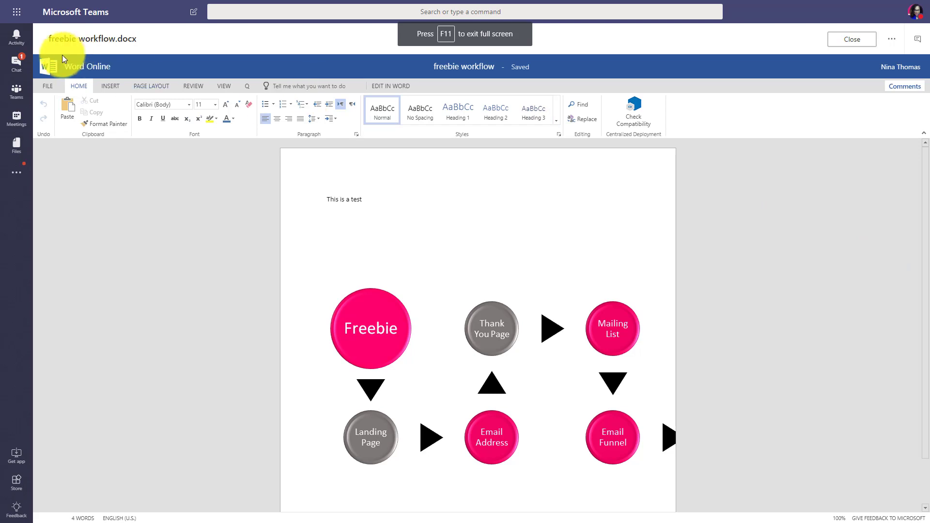
# Step: Return to the General channel's files, reopen freebie workflow.docx and check which ways of editing it are offered
pyautogui.click(25, 105)
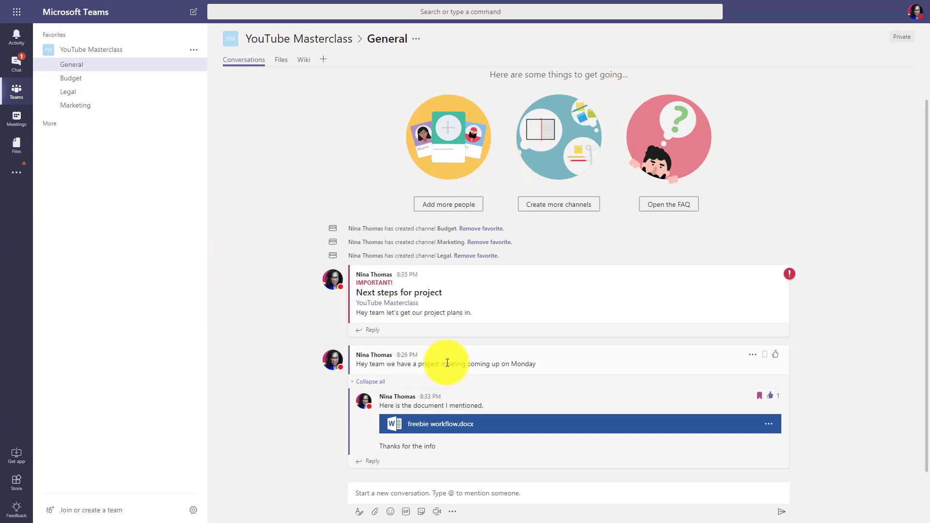
pyautogui.click(280, 60)
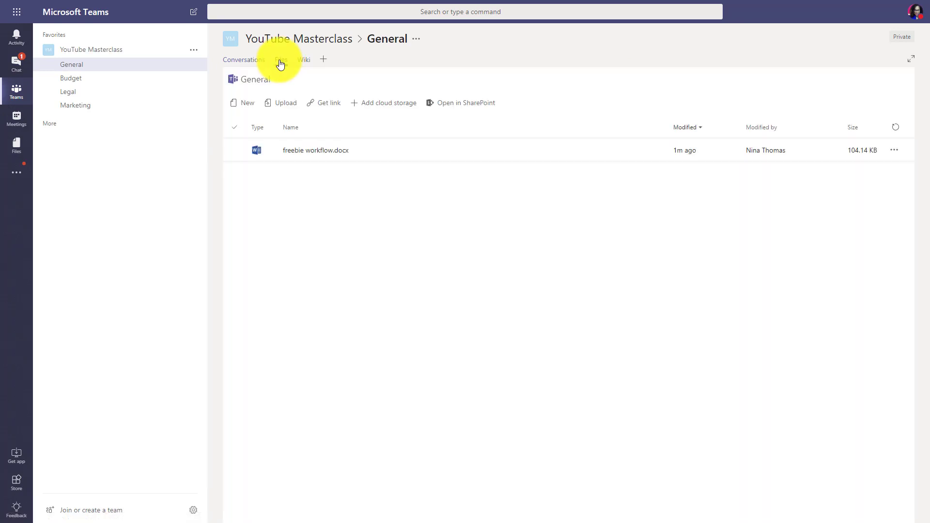
pyautogui.click(677, 156)
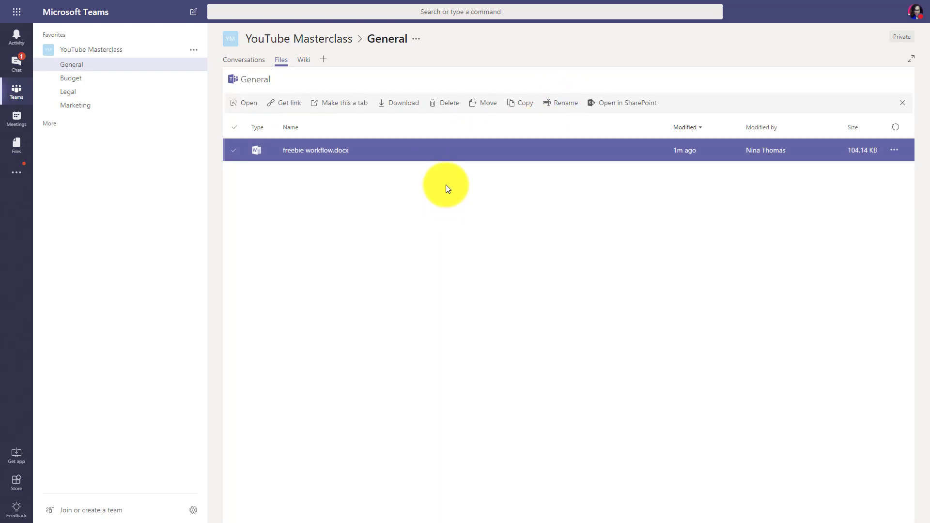
pyautogui.click(298, 154)
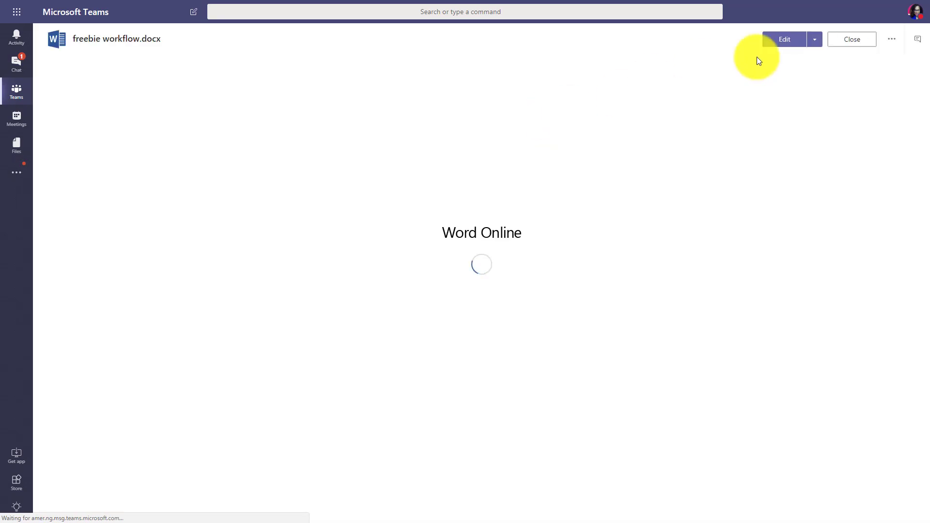
pyautogui.click(816, 43)
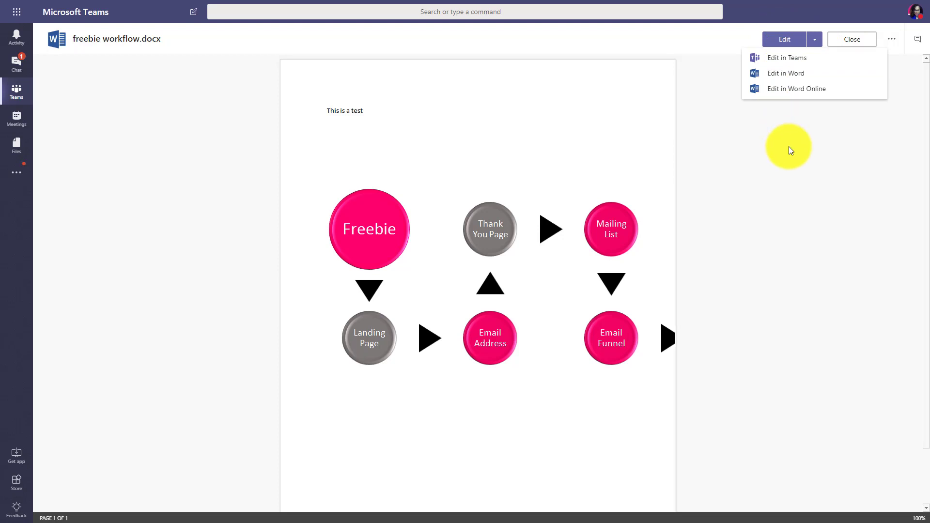
# Step: Review the conversation linked to freebie workflow.docx beside the document, and compare it with the General channel's conversations and files
pyautogui.click(917, 39)
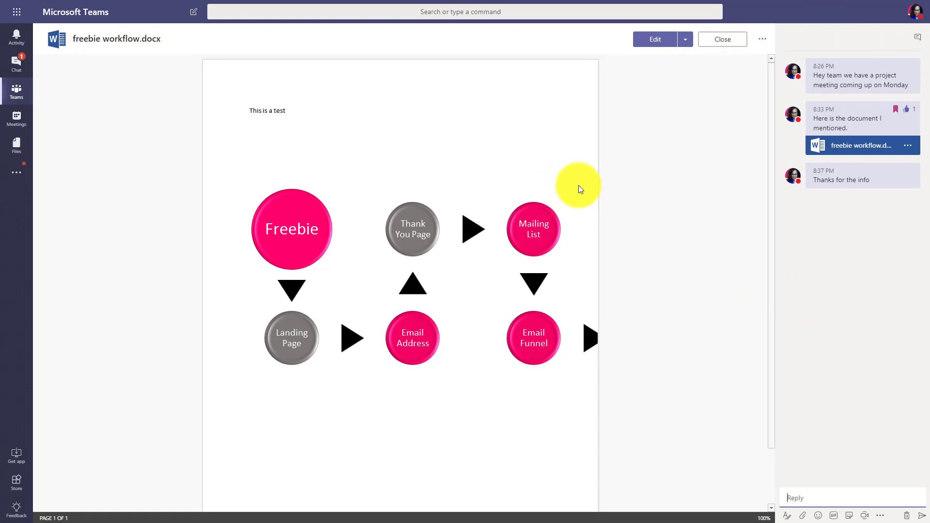
pyautogui.click(729, 46)
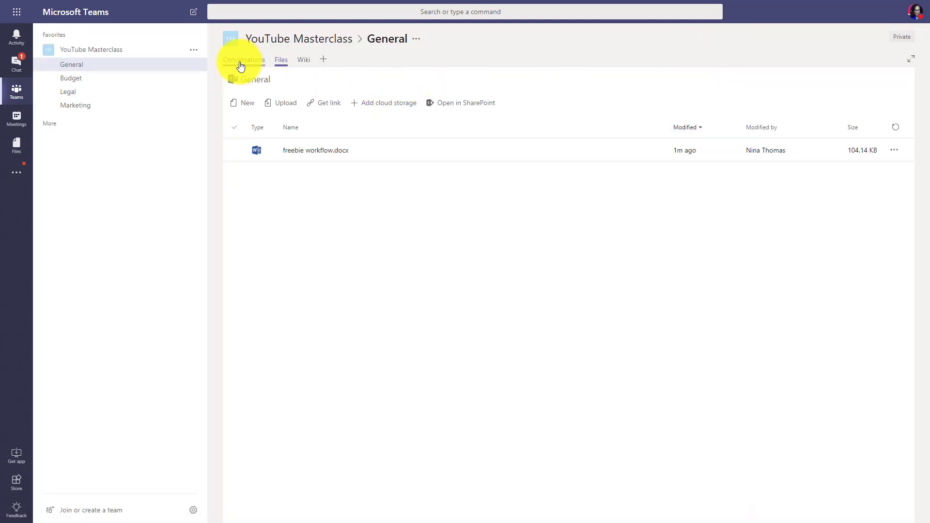
pyautogui.click(241, 62)
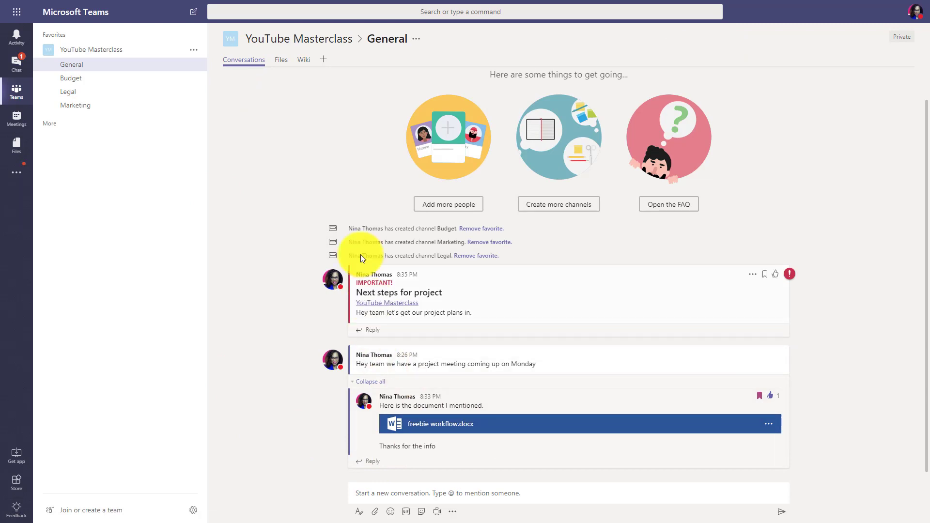
pyautogui.click(282, 60)
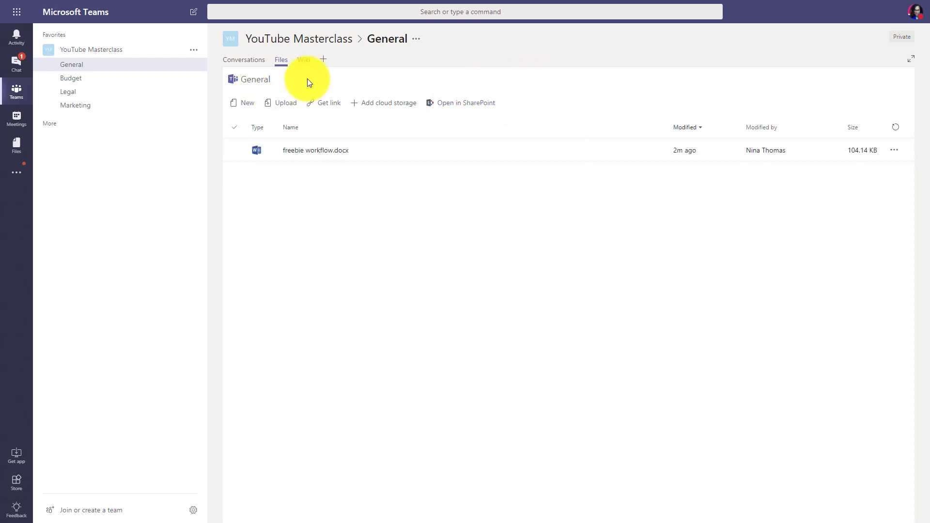
# Step: Rename the General channel's Wiki tab to "Channel Guidelines" and save the name
pyautogui.click(304, 60)
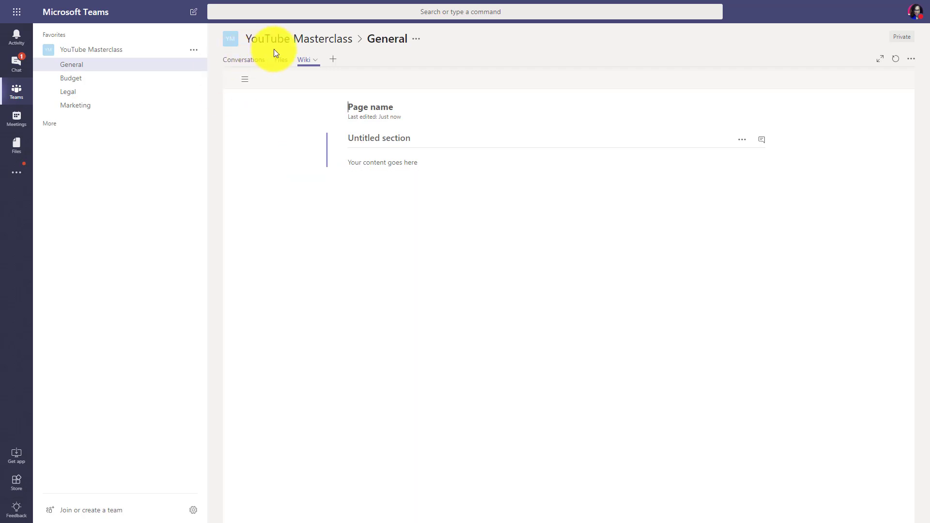
pyautogui.click(315, 67)
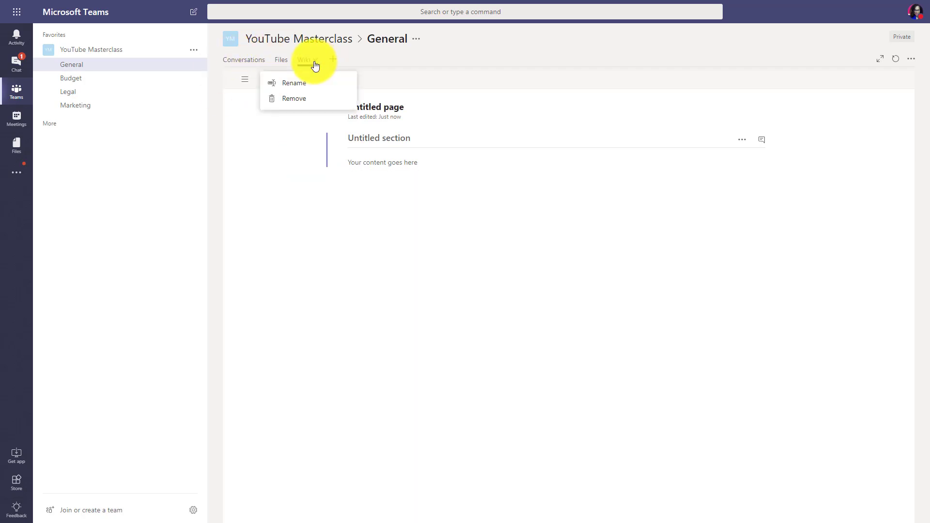
pyautogui.click(293, 82)
pyautogui.write('Chann')
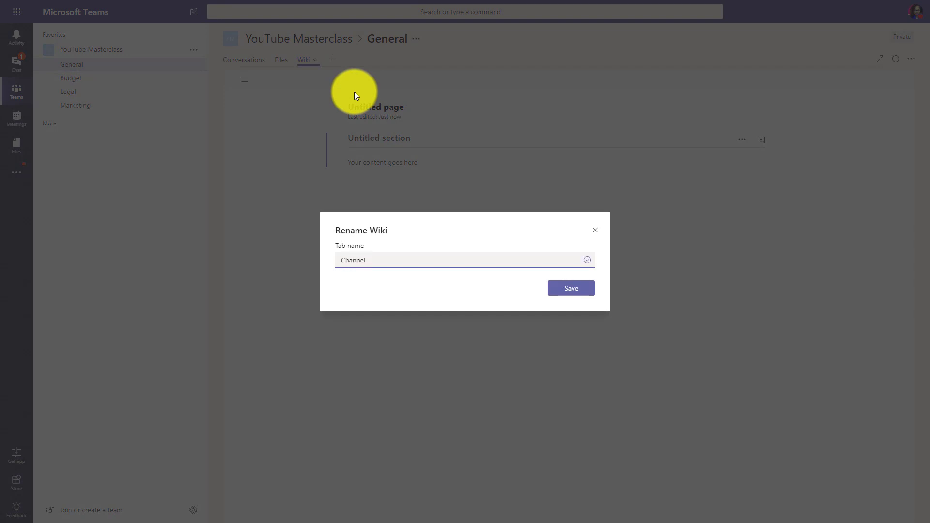
pyautogui.write('el Instruction')
pyautogui.press('BackSpace')
pyautogui.press('BackSpace')
pyautogui.press('BackSpace')
pyautogui.press('BackSpace')
pyautogui.press('BackSpace')
pyautogui.press('BackSpace')
pyautogui.press('BackSpace')
pyautogui.press('BackSpace')
pyautogui.press('BackSpace')
pyautogui.press('BackSpace')
pyautogui.press('BackSpace')
pyautogui.write('Gy')
pyautogui.write('idelines')
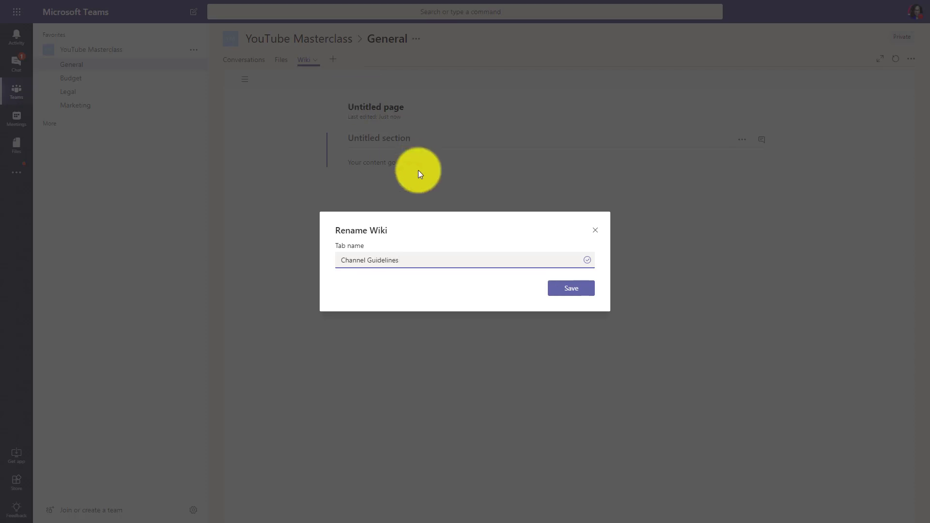
pyautogui.click(571, 288)
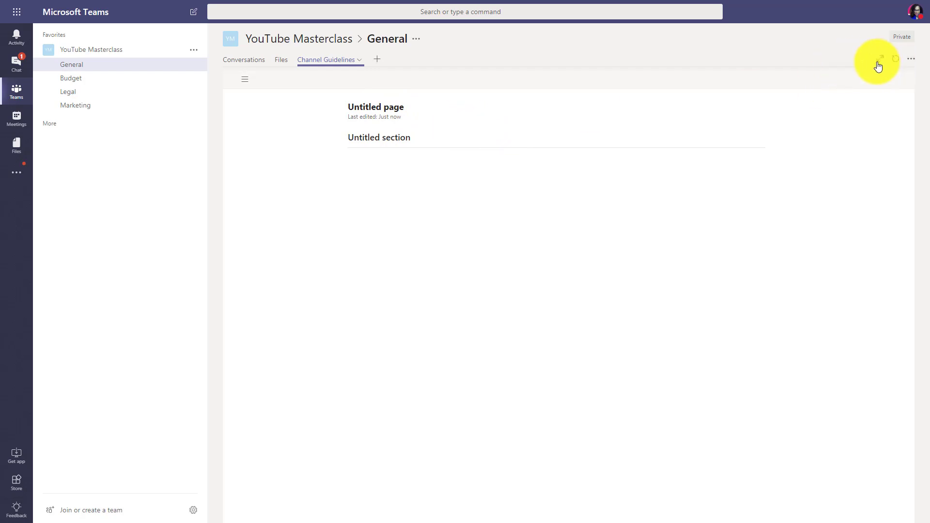
# Step: Check the additional options for the Channel Guidelines tab and those for freebie workflow.docx, and close the document
pyautogui.click(912, 62)
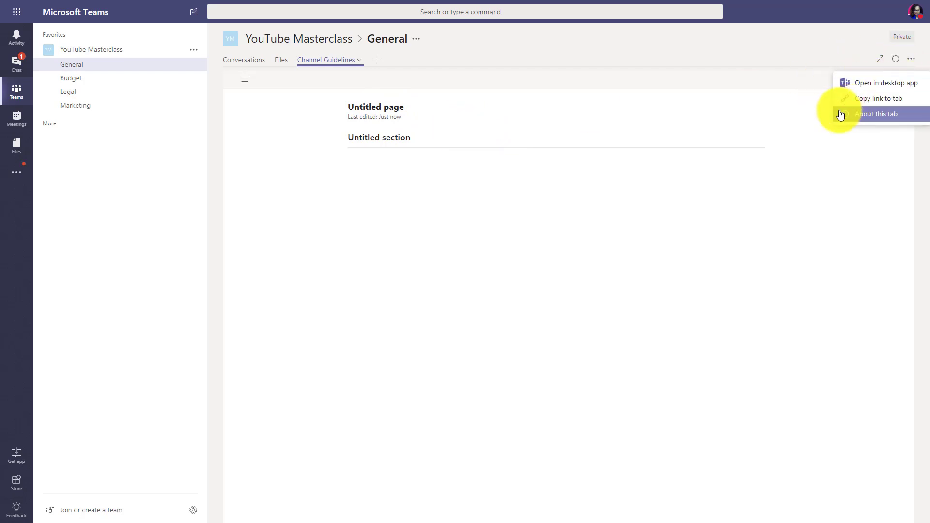
pyautogui.click(283, 59)
pyautogui.click(292, 150)
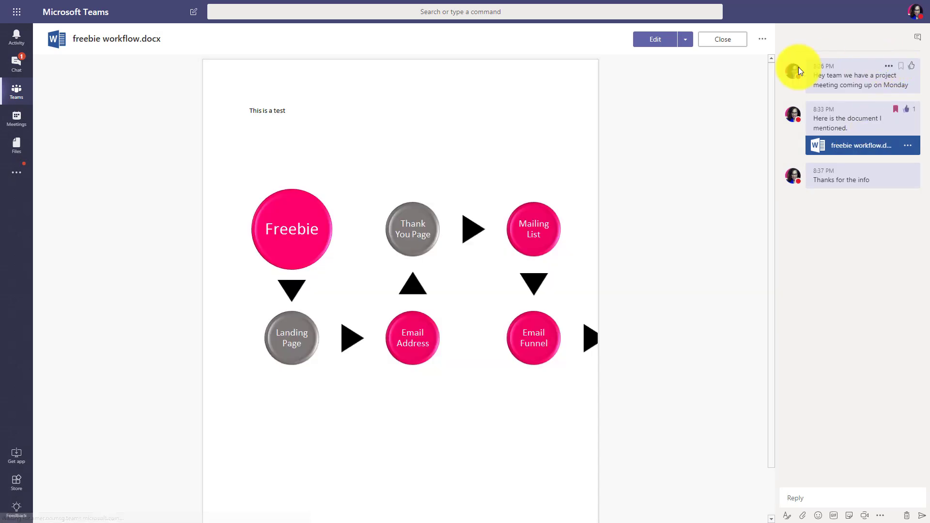
pyautogui.click(762, 39)
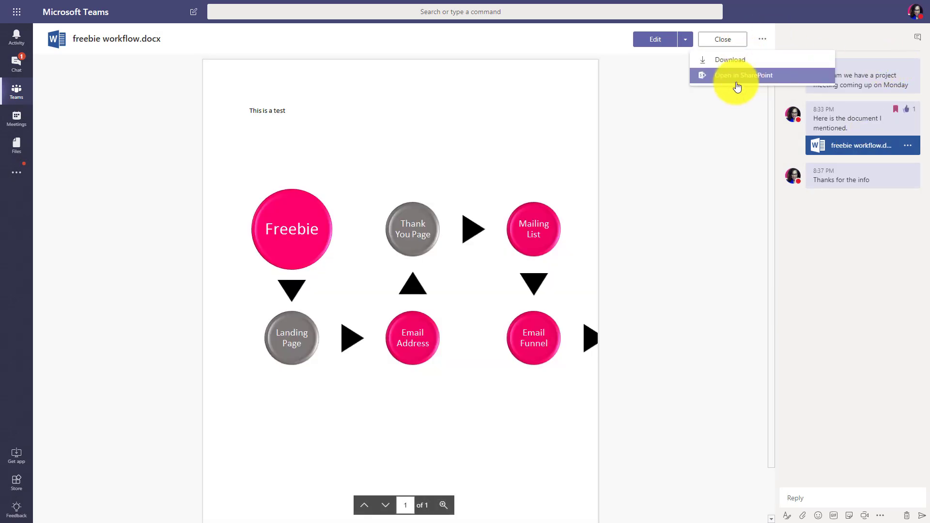
pyautogui.click(732, 47)
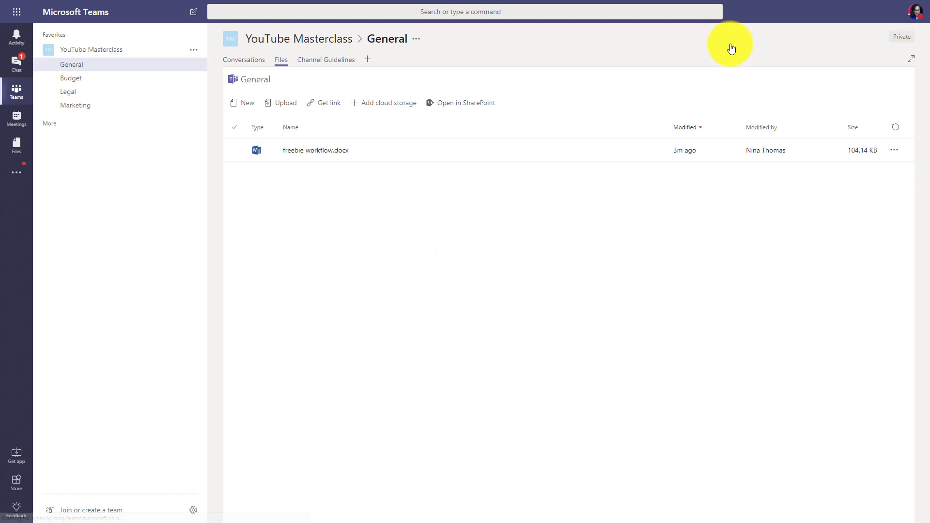
# Step: Return to the Channel Guidelines page and check the options for renaming or removing its tab
pyautogui.click(324, 60)
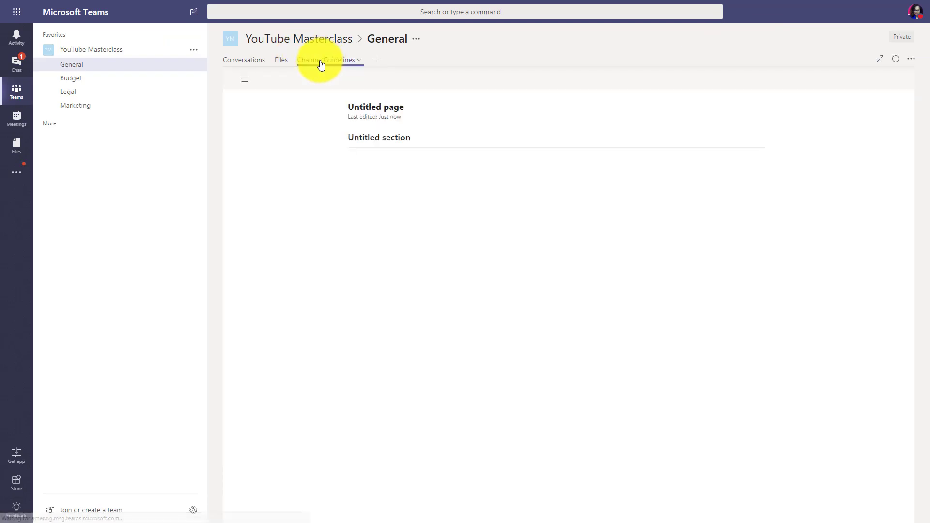
pyautogui.click(359, 61)
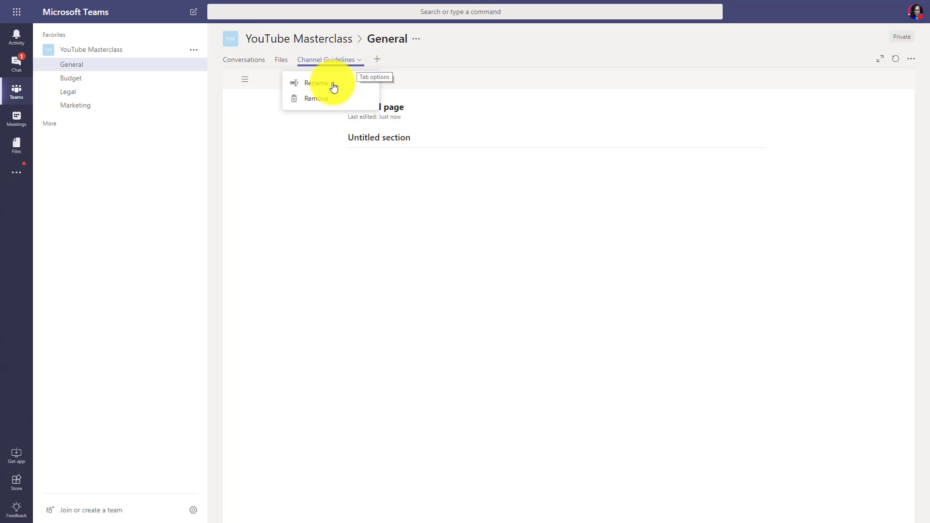
pyautogui.click(435, 51)
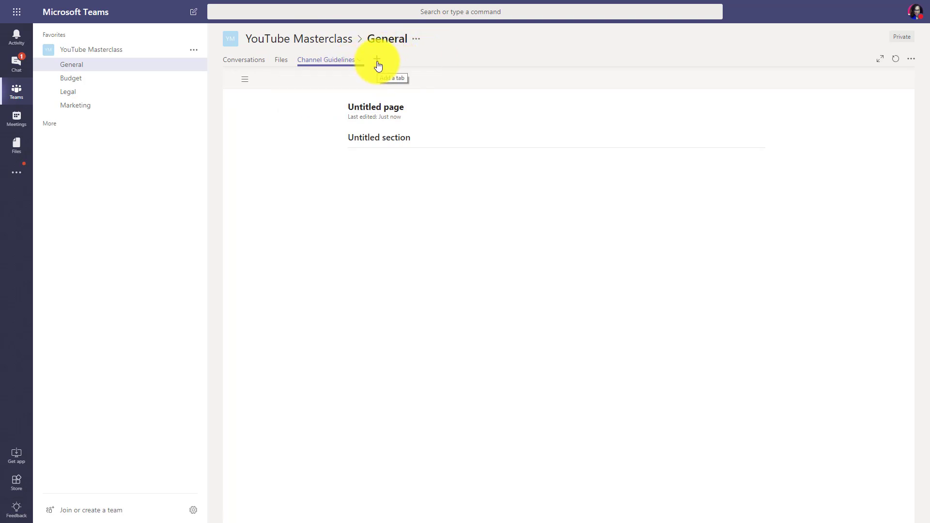
# Step: Add a Planner tab with a new plan named "Project Tasks" to the General channel, posting about it to the channel
pyautogui.click(377, 62)
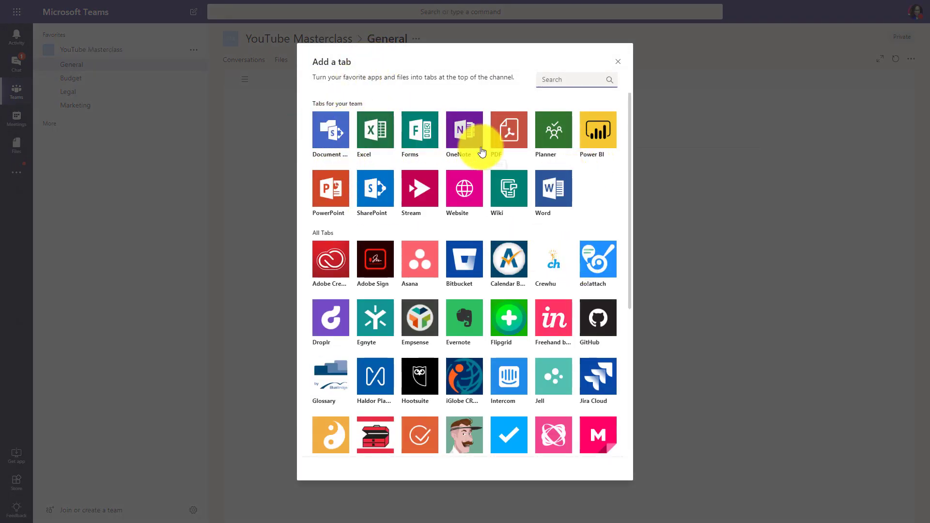
pyautogui.scroll(-2, 475, 145)
pyautogui.scroll(-3, 475, 157)
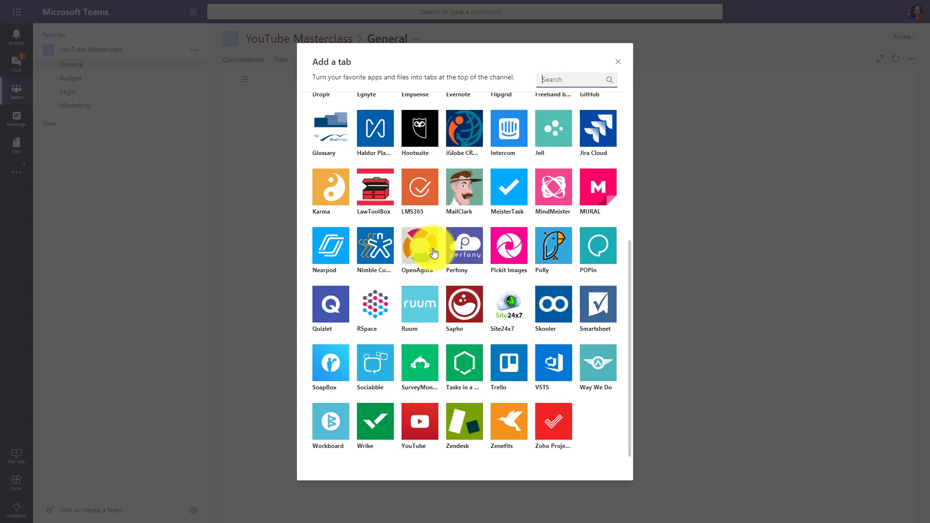
pyautogui.scroll(1, 420, 245)
pyautogui.scroll(4, 433, 251)
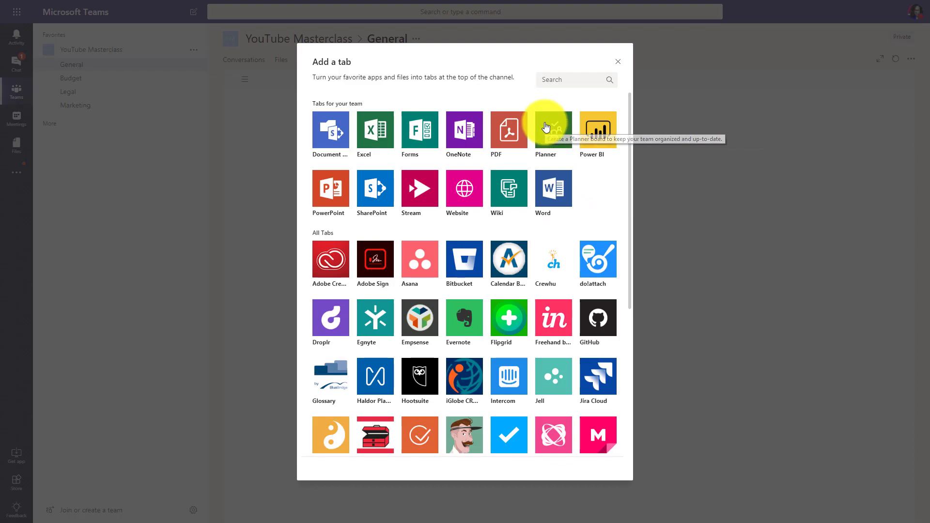
pyautogui.click(555, 132)
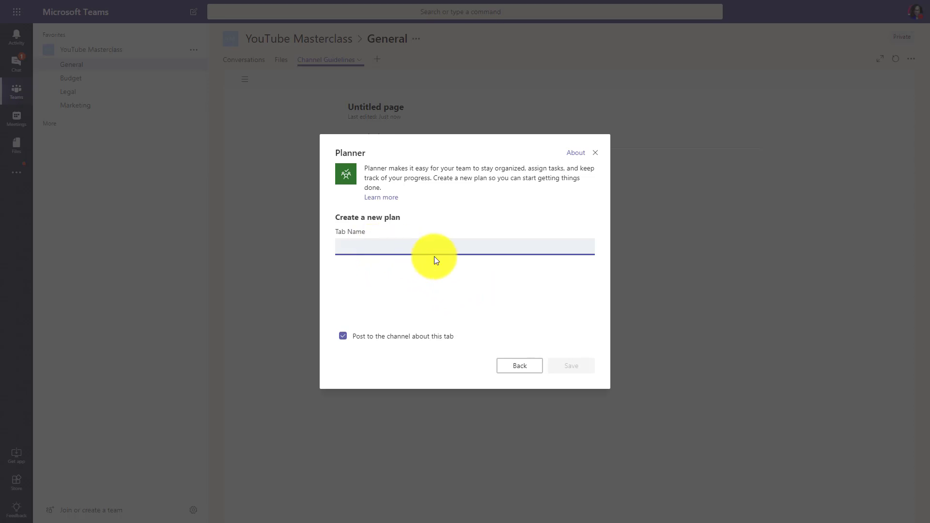
pyautogui.write('Project Tasks')
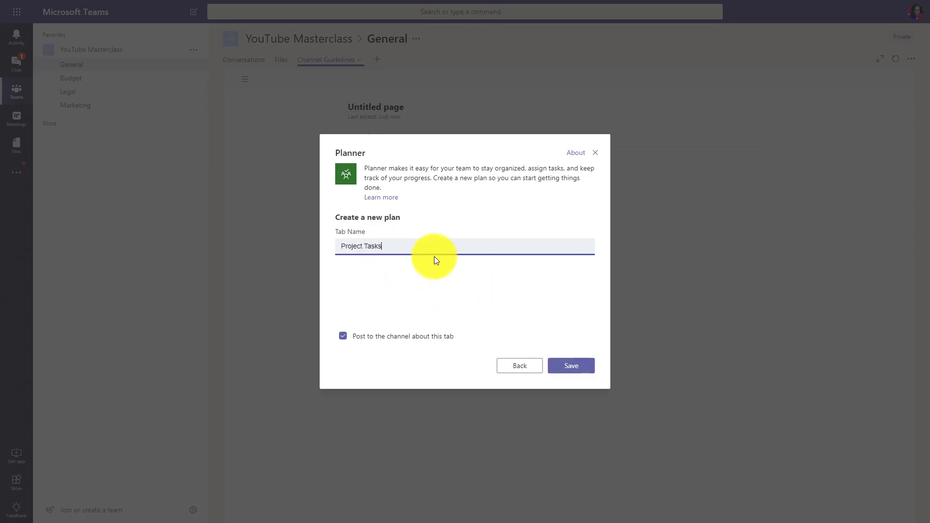
pyautogui.click(572, 369)
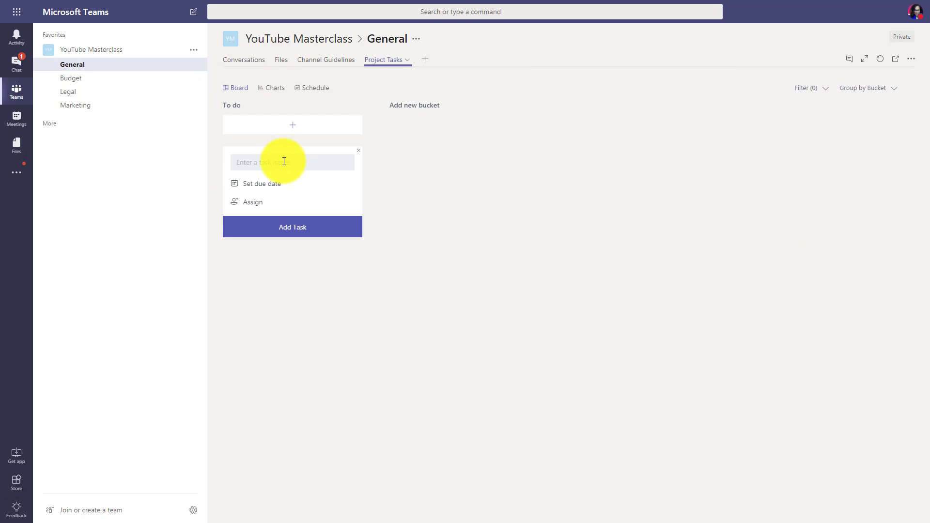
# Step: Add a task named "Meeting notes" to the plan's To do bucket
pyautogui.write('Meeting notes')
pyautogui.press('Return')
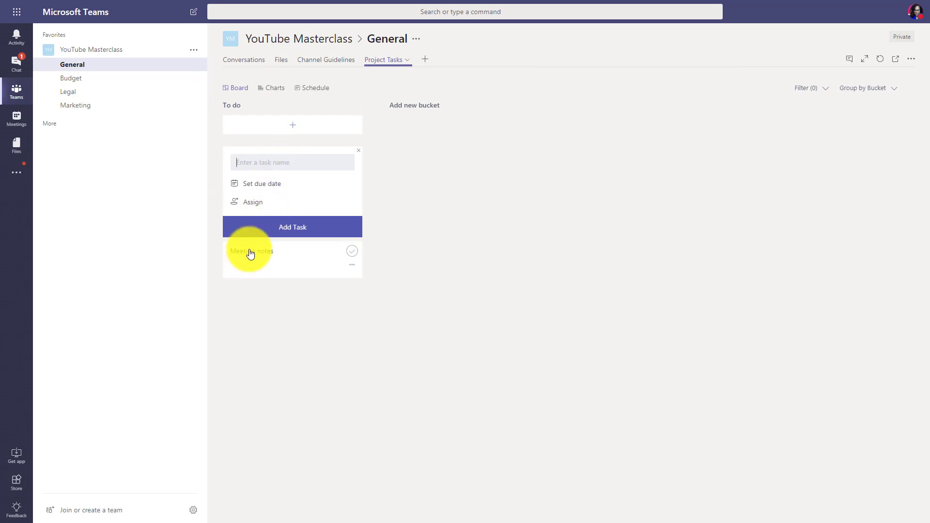
# Step: Try assigning the team member to another blank task, then remove the assignment and close the blank task
pyautogui.click(256, 207)
pyautogui.click(284, 272)
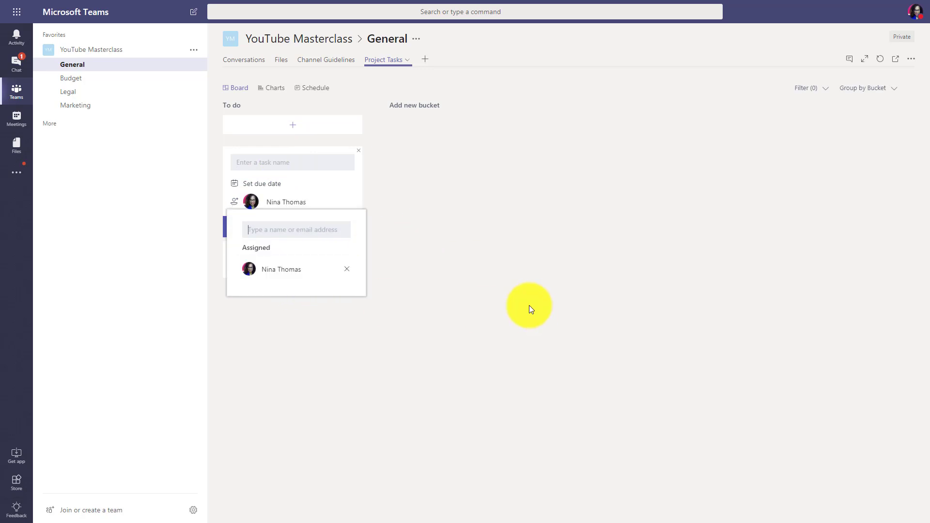
pyautogui.click(346, 269)
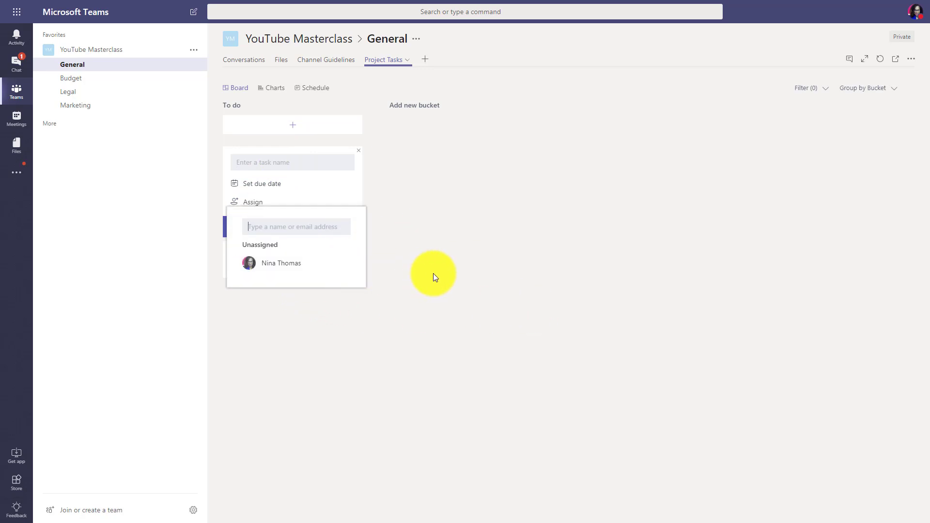
pyautogui.click(432, 273)
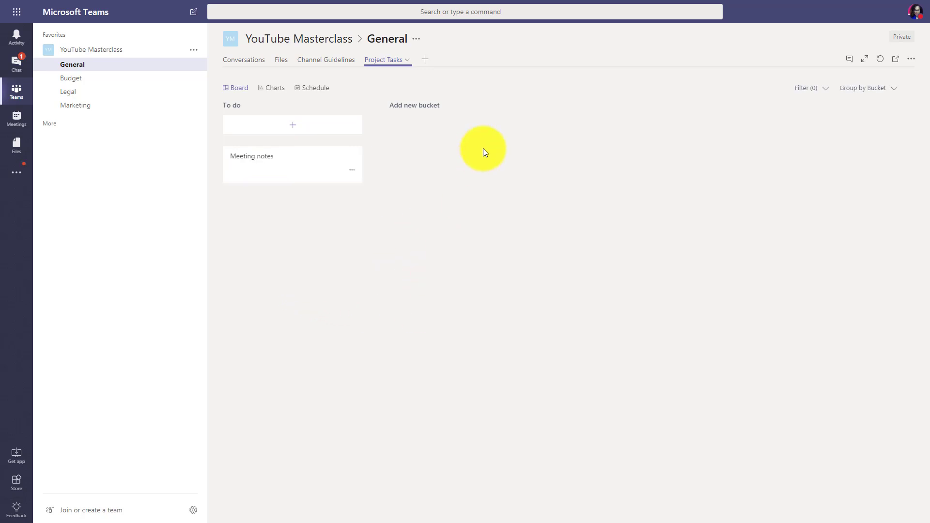
# Step: View the Project Tasks plan on the Planner website, dismiss the welcome tip, and return to the full-screen Microsoft Teams page
pyautogui.click(899, 60)
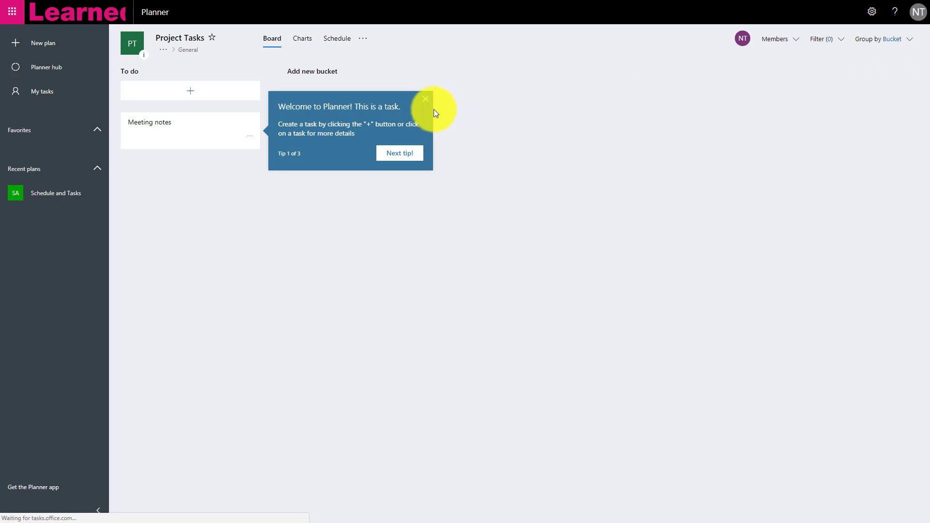
pyautogui.click(425, 100)
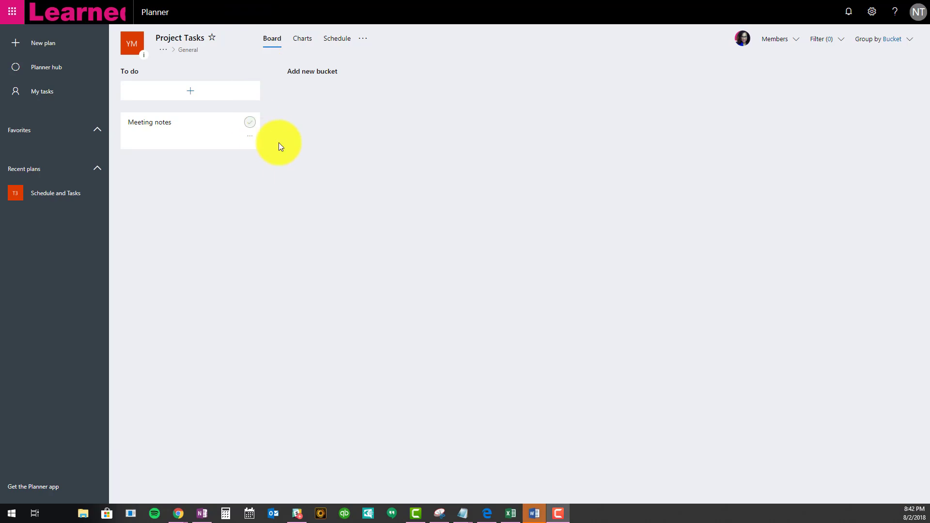
pyautogui.rightClick(367, 159)
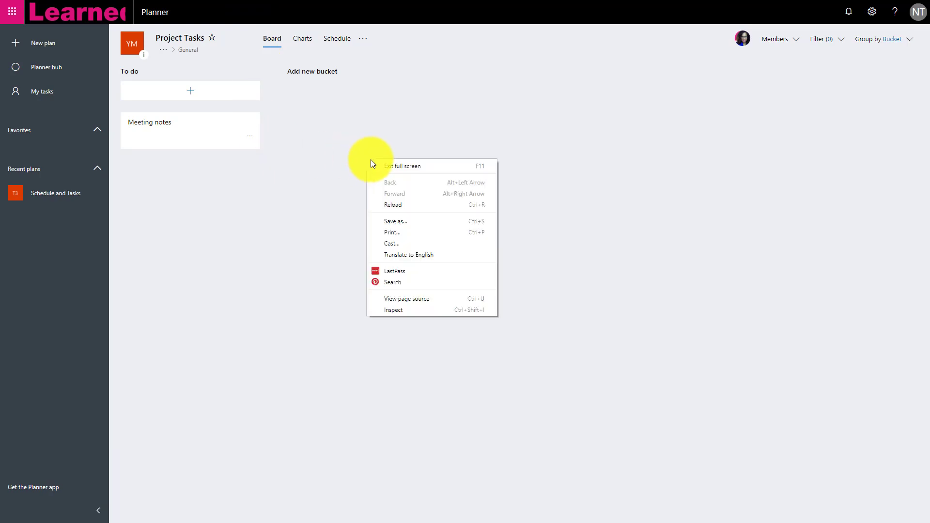
pyautogui.click(476, 164)
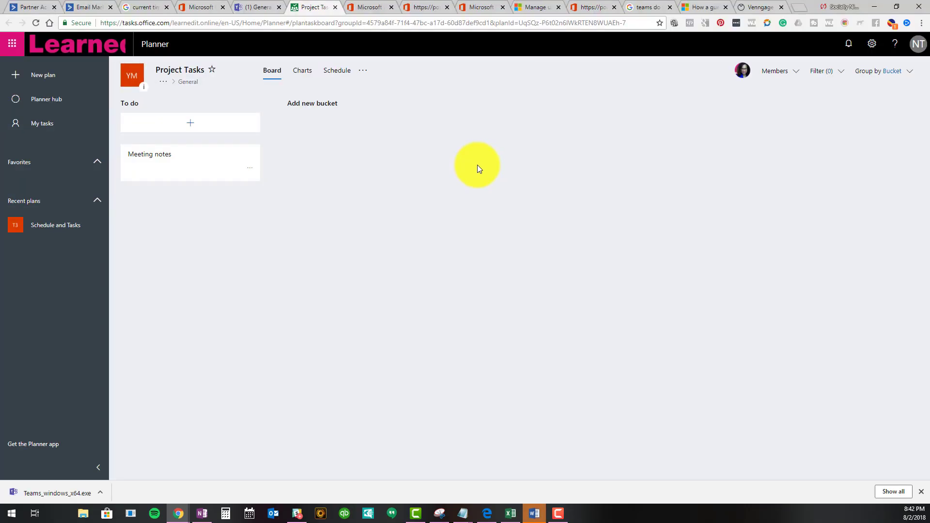
pyautogui.click(249, 7)
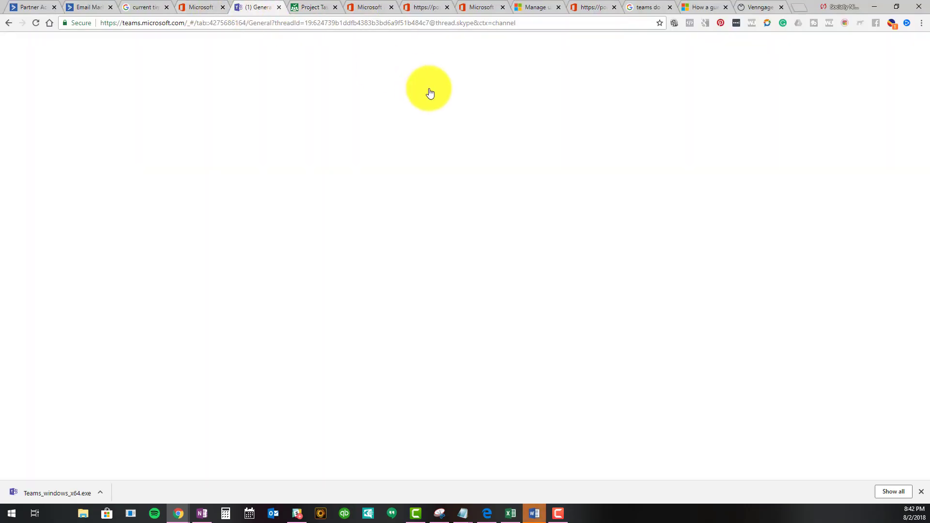
pyautogui.press('F11')
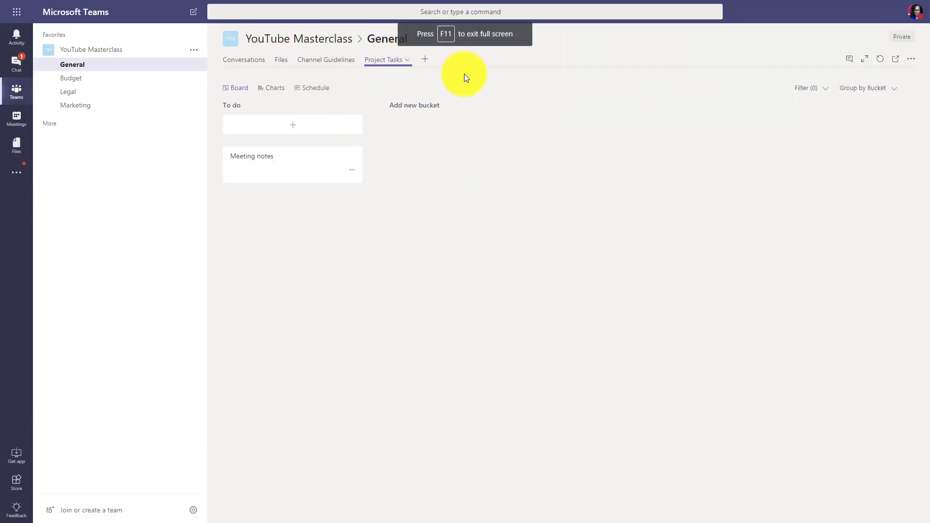
# Step: Add a OneNote tab to the General channel with a new notebook named "Meetings", posting about it to the channel
pyautogui.click(425, 60)
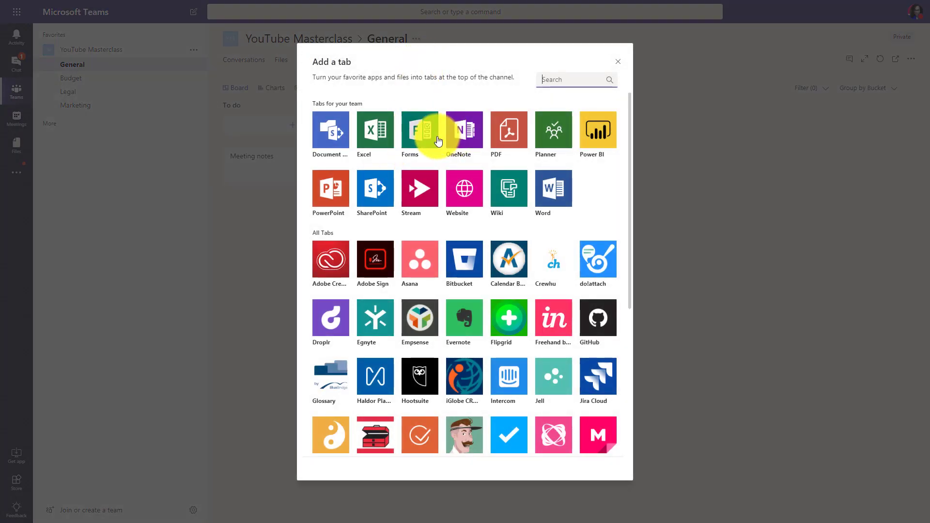
pyautogui.click(462, 141)
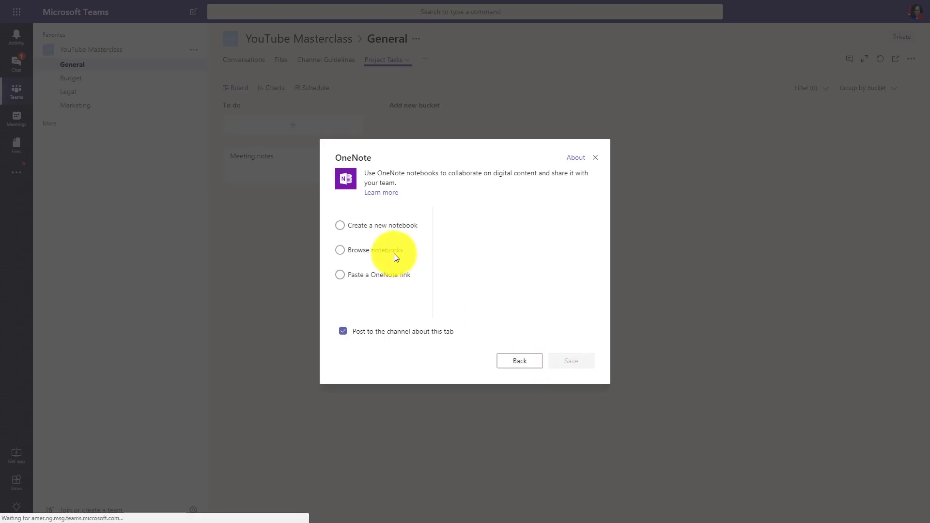
pyautogui.click(367, 229)
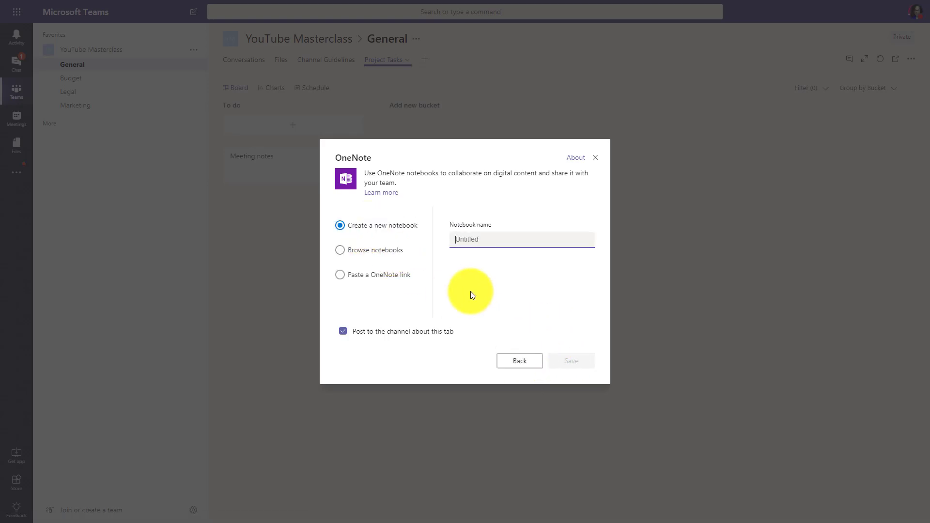
pyautogui.write('Meetings')
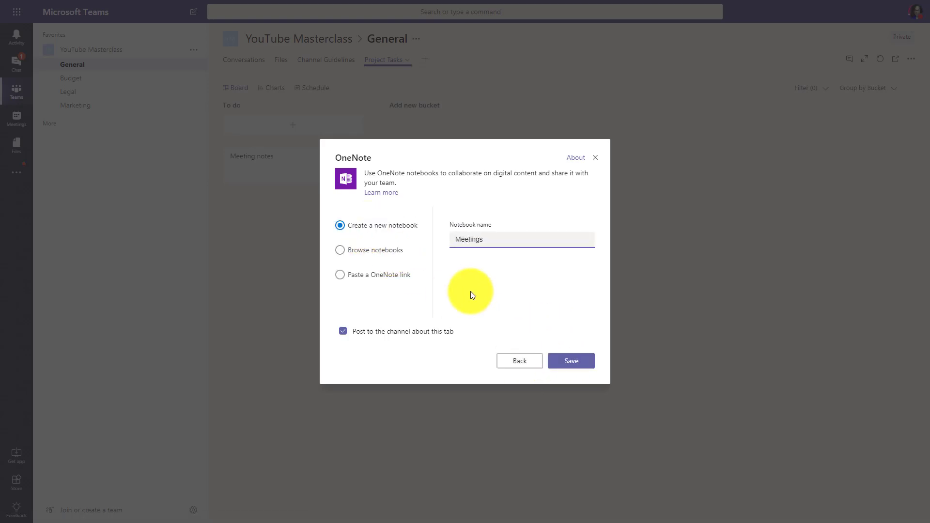
pyautogui.click(571, 361)
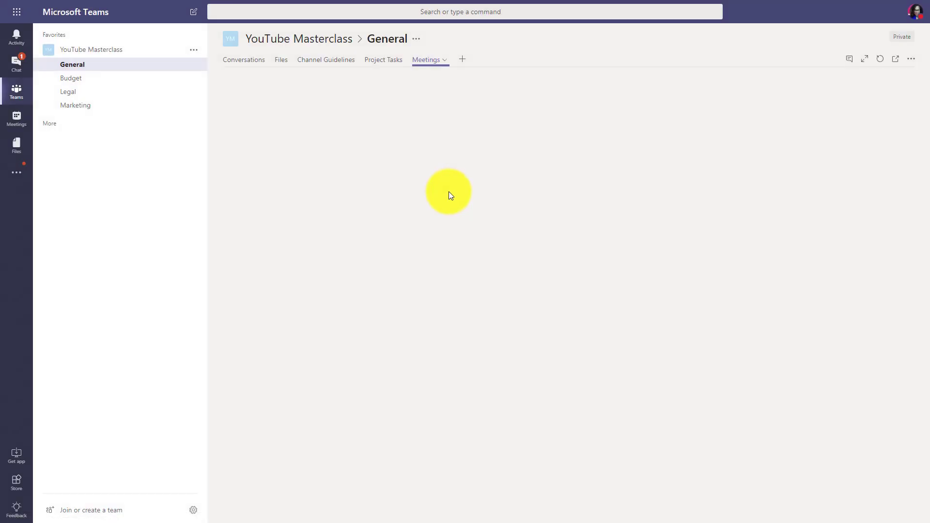
# Step: Browse the apps available as channel tabs, close the catalogue, and view the General channel's conversations and files
pyautogui.click(462, 59)
pyautogui.scroll(-6, 426, 303)
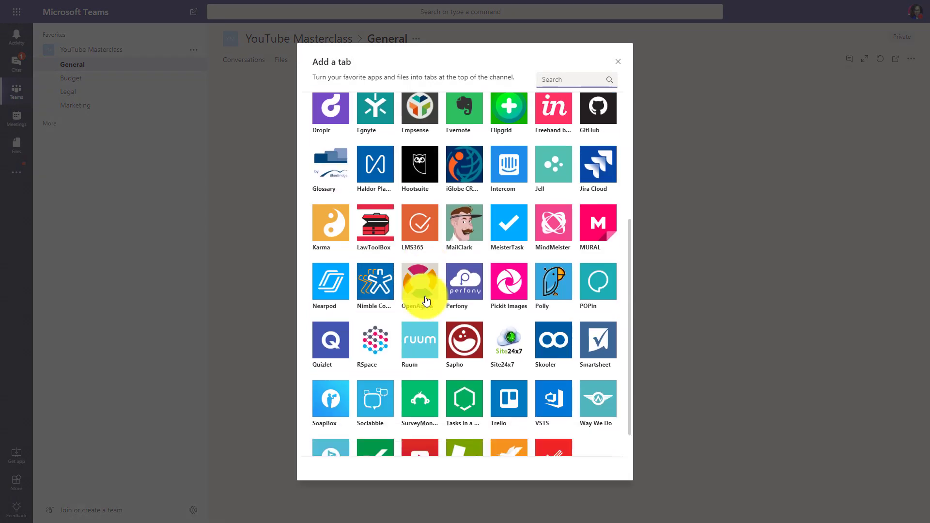
pyautogui.scroll(5, 426, 302)
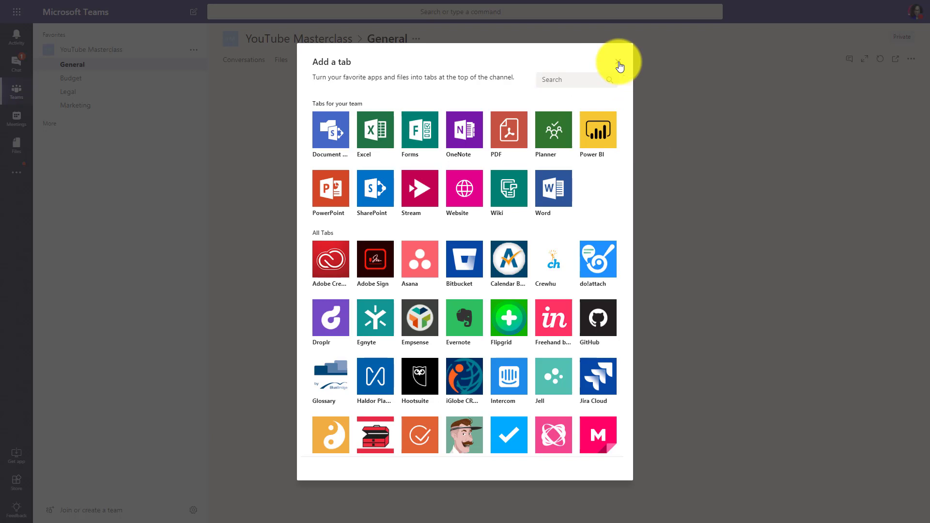
pyautogui.click(618, 64)
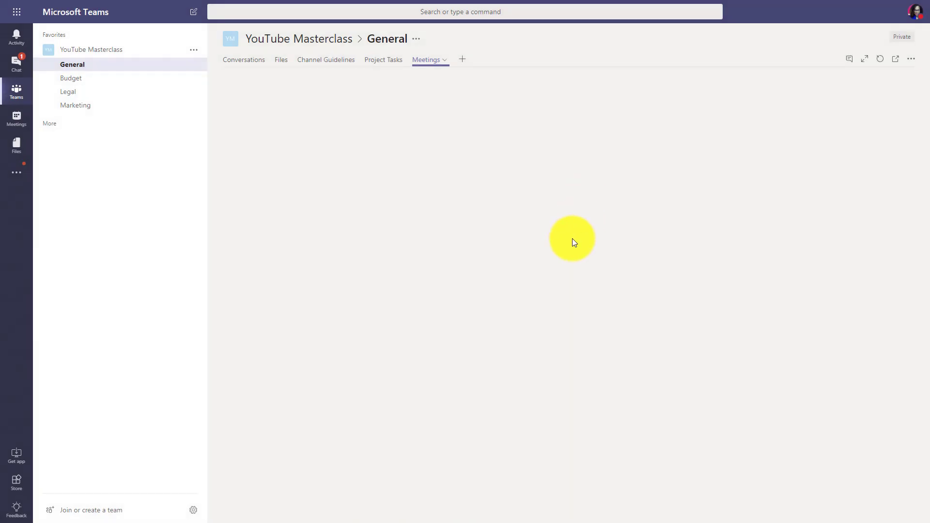
pyautogui.click(239, 68)
pyautogui.click(284, 70)
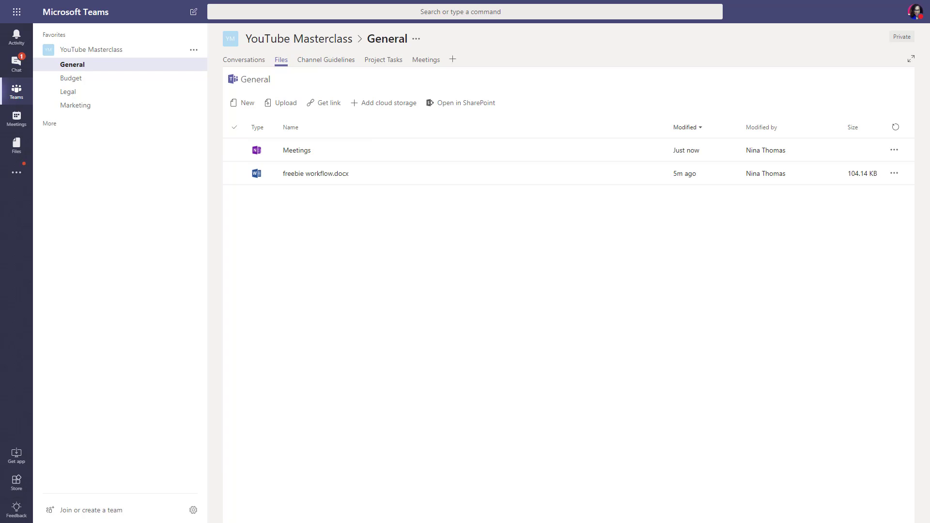
# Step: Check the tab name and URL settings for a Website tab, and close the setup without saving
pyautogui.click(452, 60)
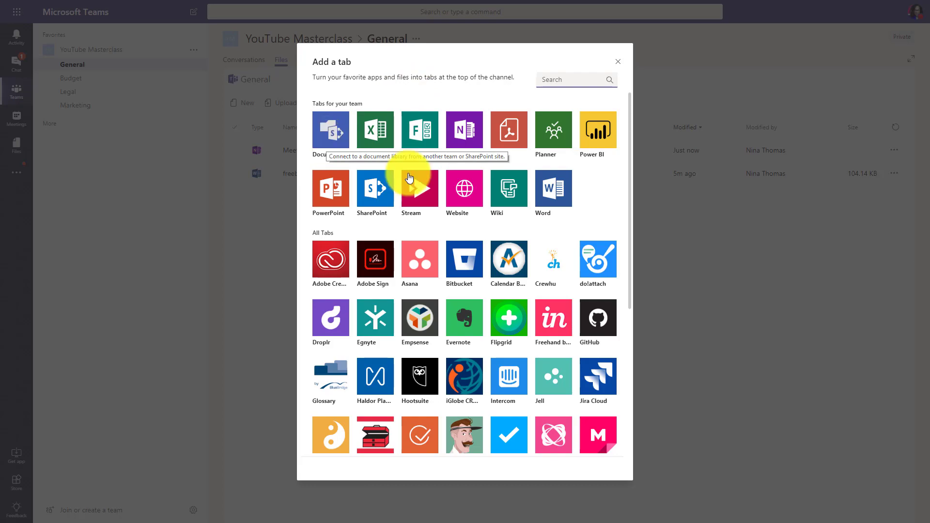
pyautogui.click(454, 188)
pyautogui.doubleClick(374, 230)
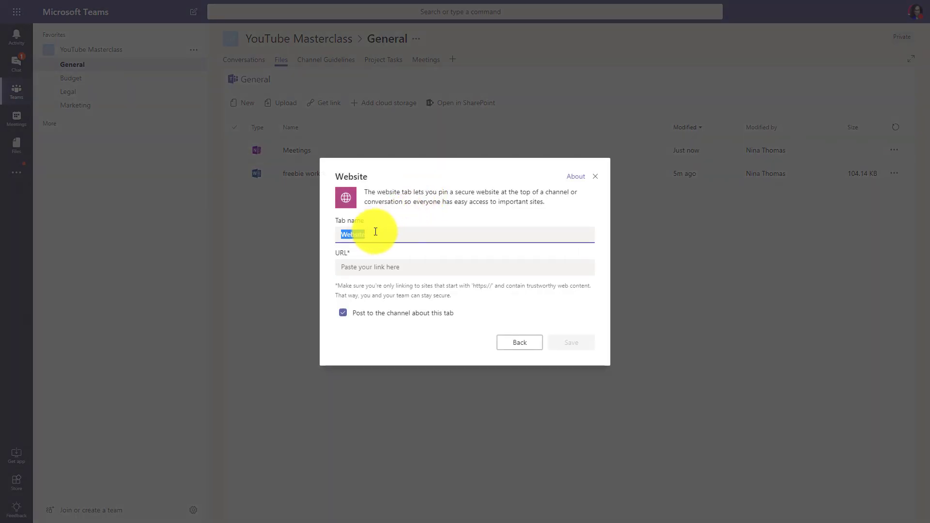
pyautogui.click(596, 177)
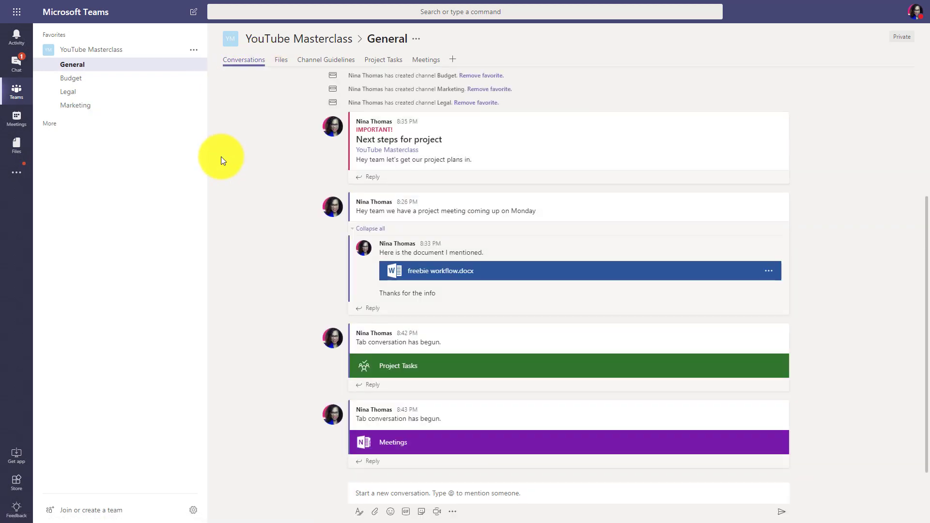
# Step: View the Budget, Legal and Marketing channels of the YouTube Masterclass team one after another
pyautogui.click(108, 81)
pyautogui.click(107, 92)
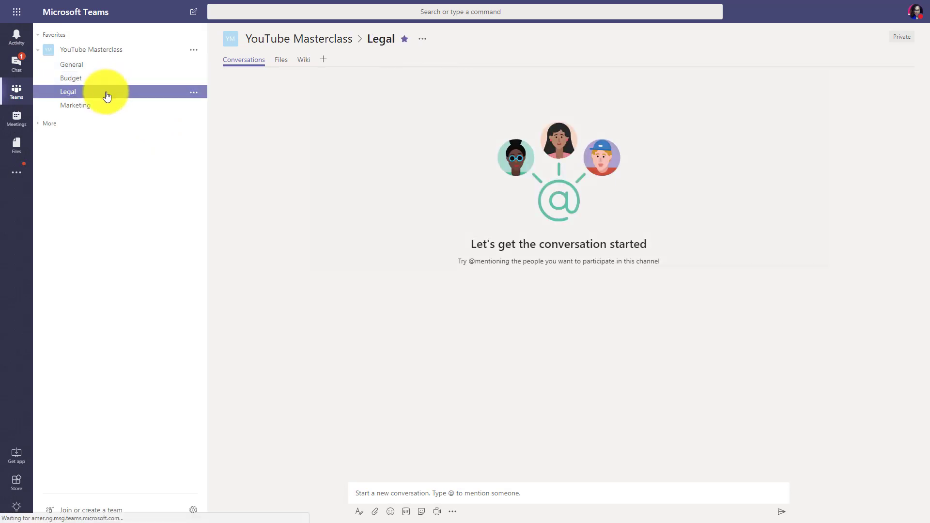
pyautogui.click(106, 110)
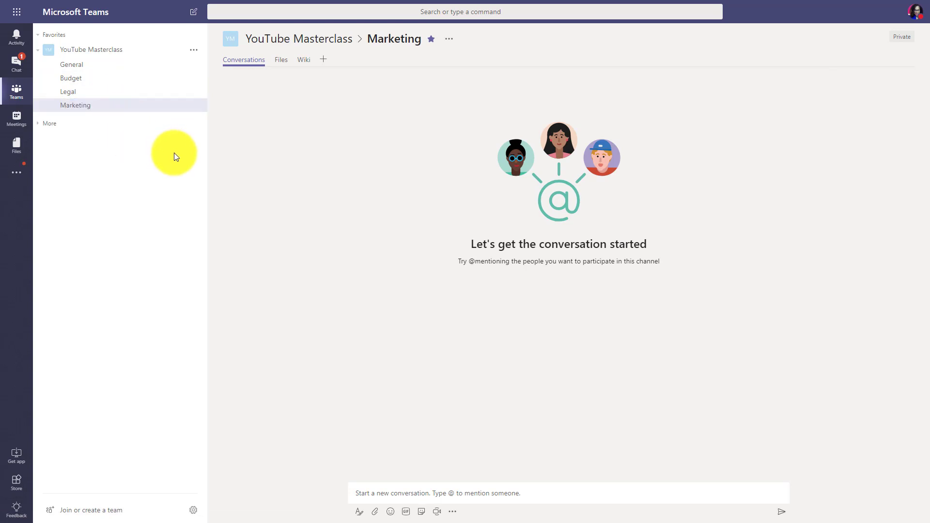
# Step: Start a new private chat with a colleague and send a message reading "Hey" followed by the colleague's first name
pyautogui.click(16, 75)
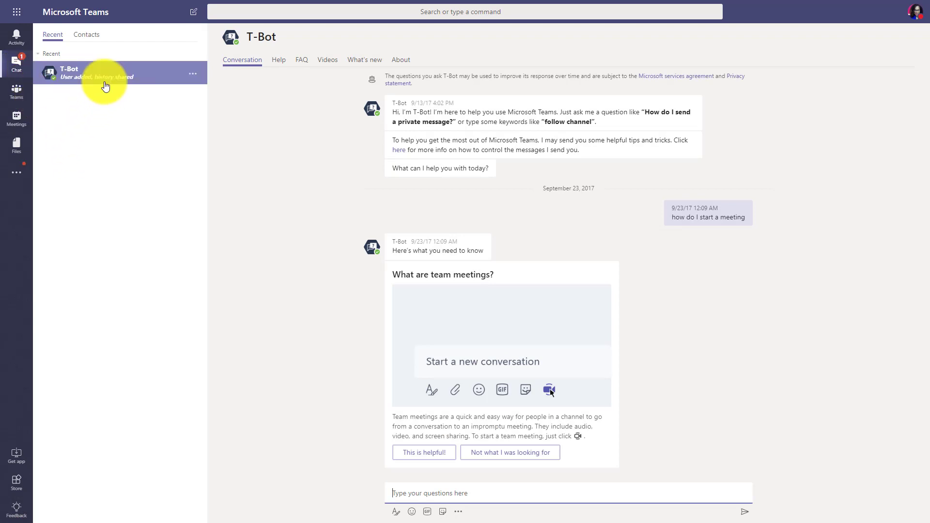
pyautogui.click(194, 12)
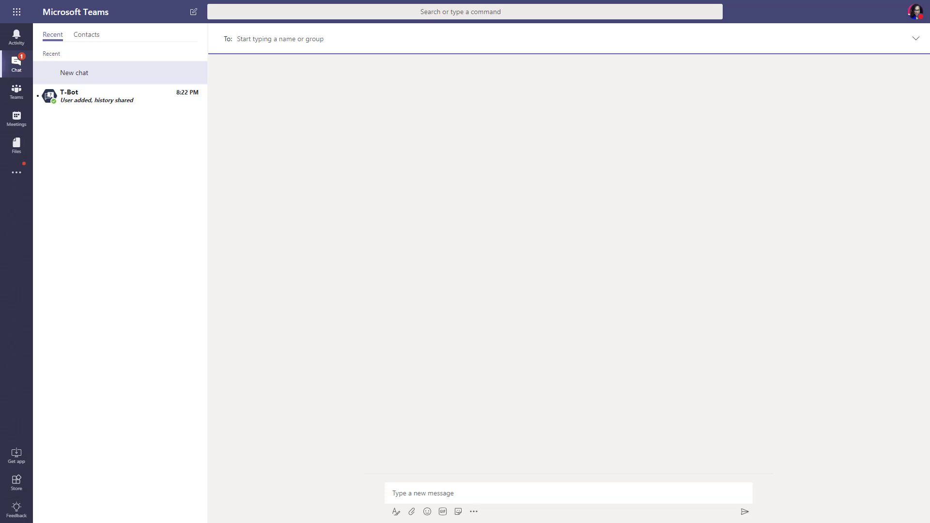
pyautogui.write('id')
pyautogui.press('Return')
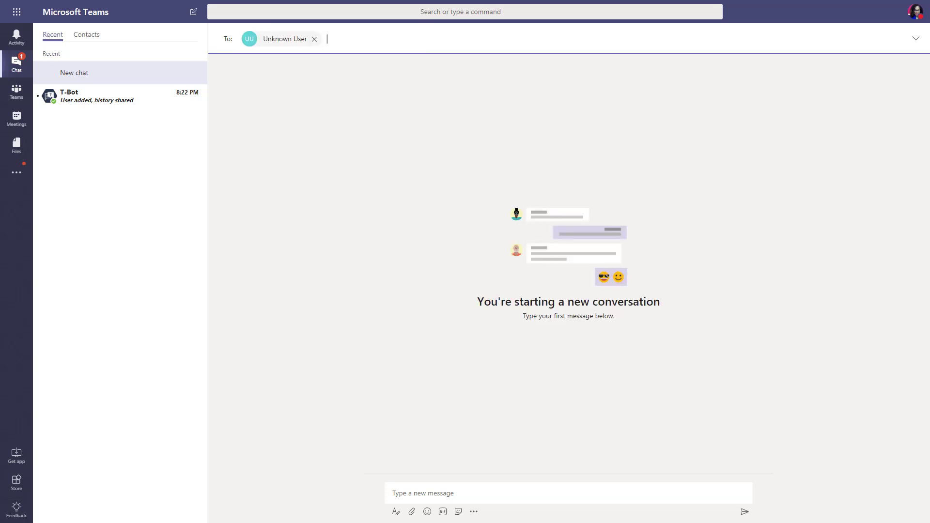
pyautogui.click(413, 487)
pyautogui.write('Hey')
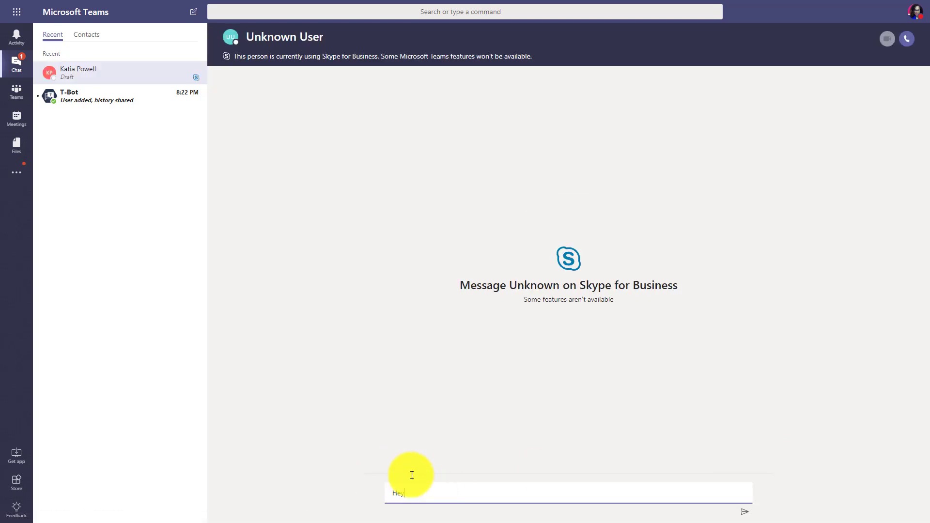
pyautogui.write(' Katia')
pyautogui.press('Return')
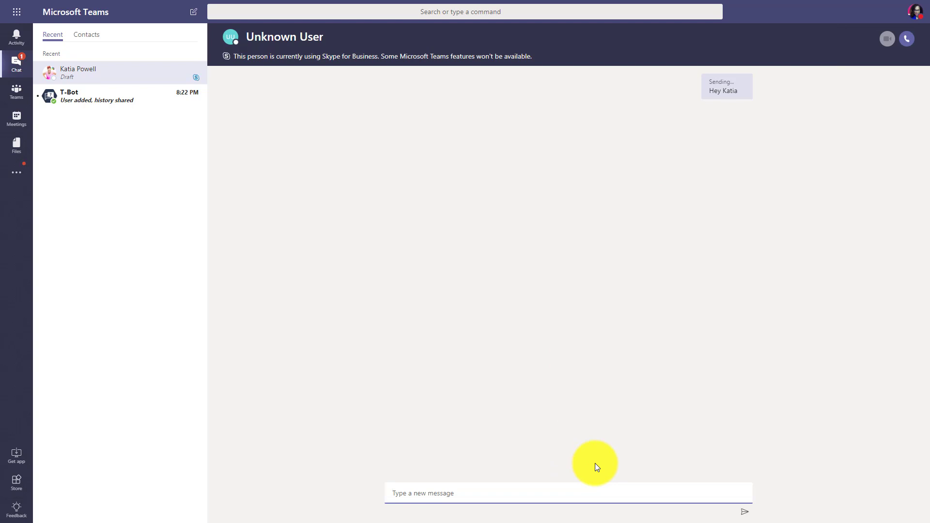
# Step: View the T-Bot chat and the contact list, open the conversation page of the contact under Students, and return to recent chats
pyautogui.click(148, 106)
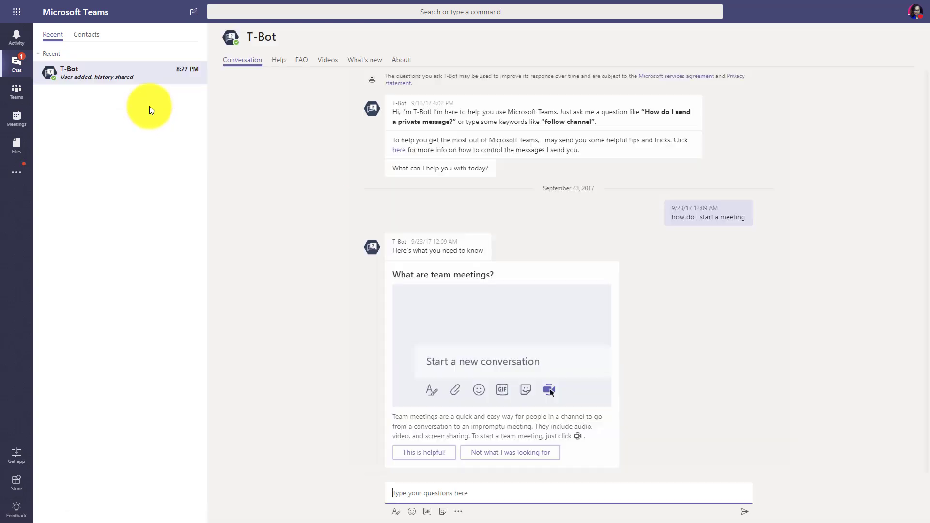
pyautogui.click(111, 66)
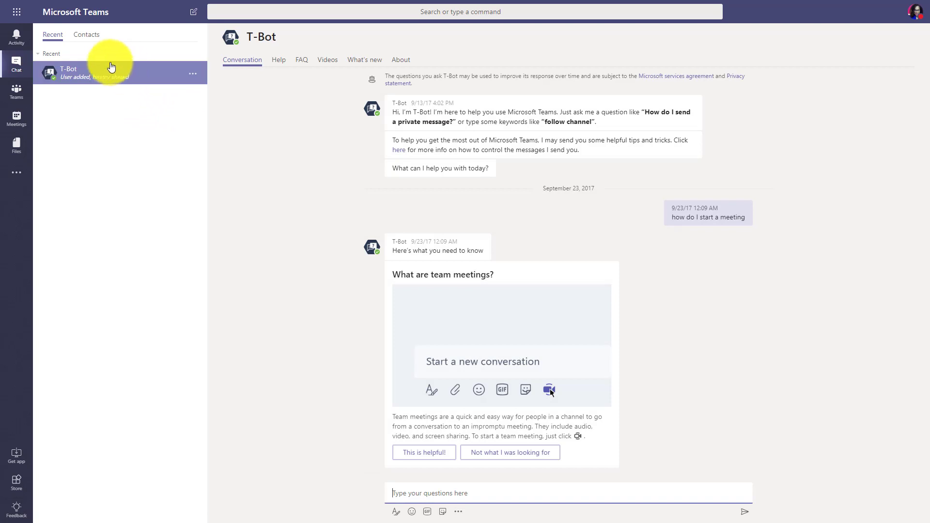
pyautogui.click(87, 34)
pyautogui.click(97, 121)
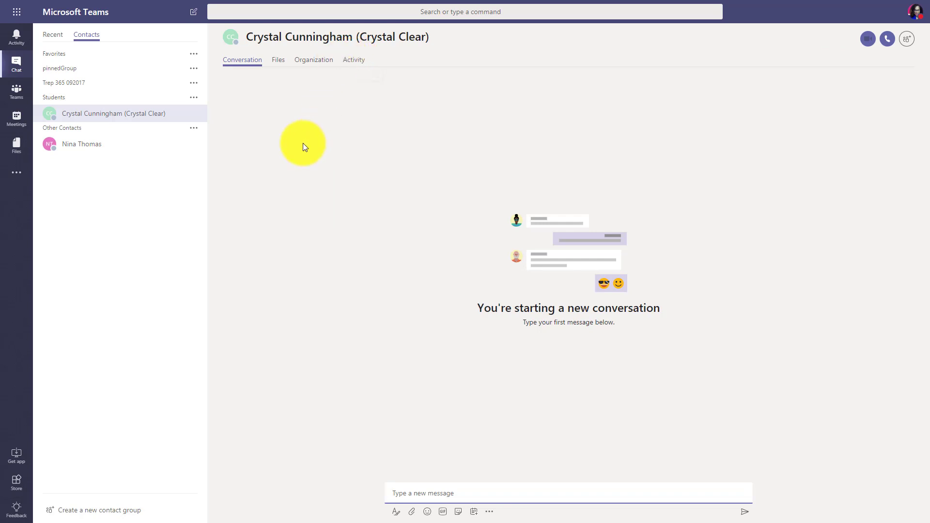
pyautogui.click(112, 146)
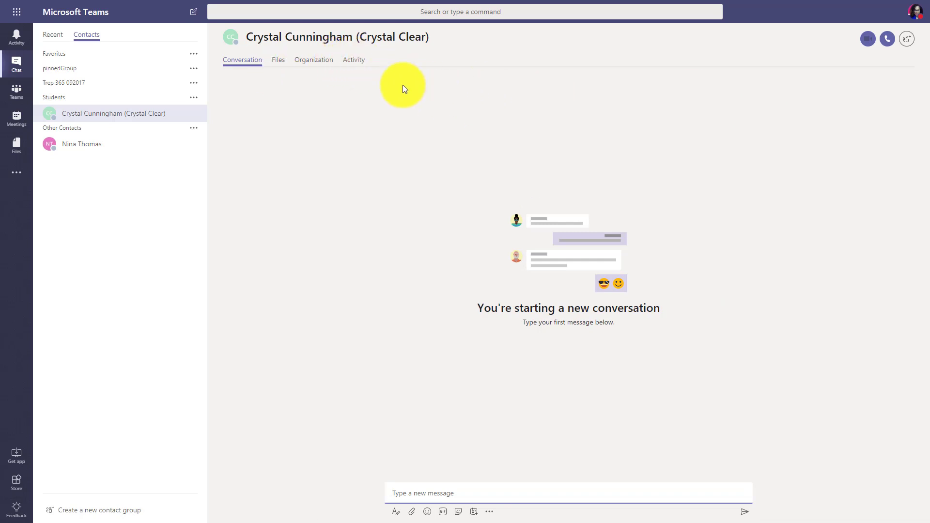
pyautogui.click(53, 39)
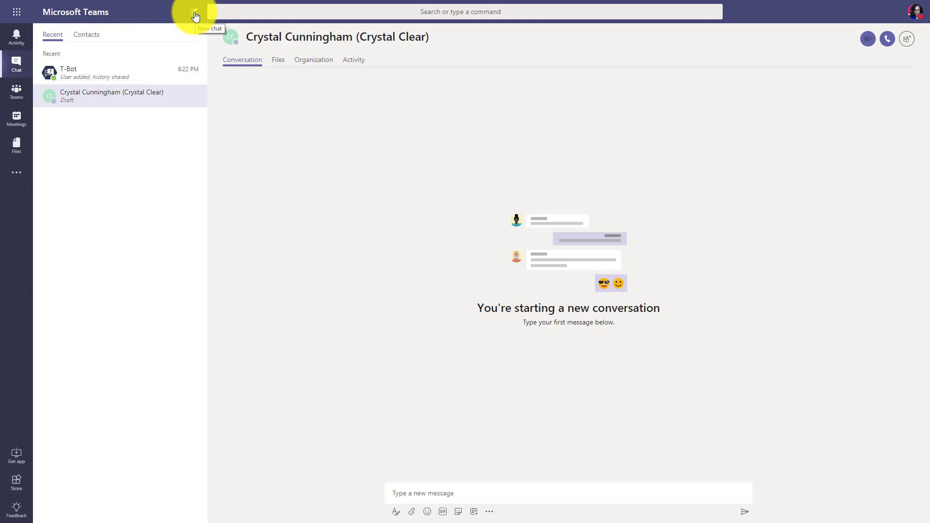
# Step: Ask T-Bot "how to upload a document", mark its answer as helpful, and ask "how to create a new team"
pyautogui.click(145, 73)
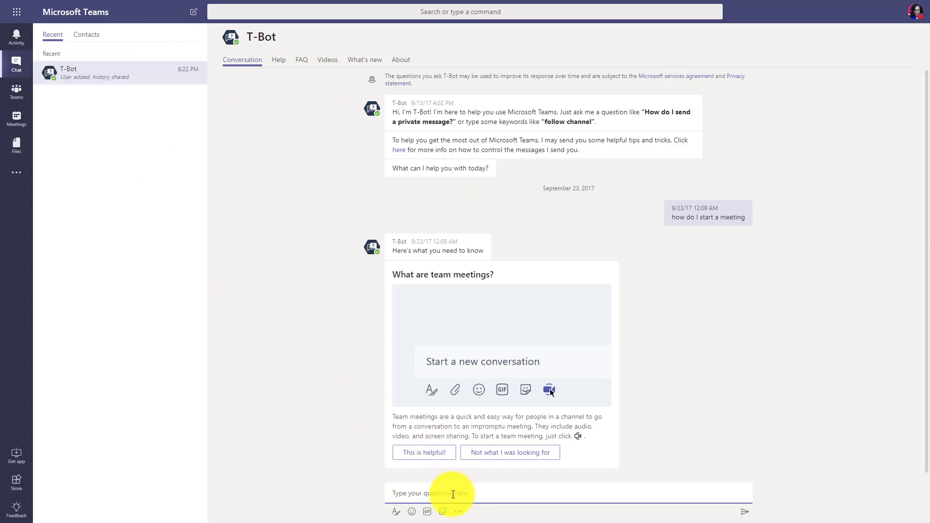
pyautogui.write('how to ')
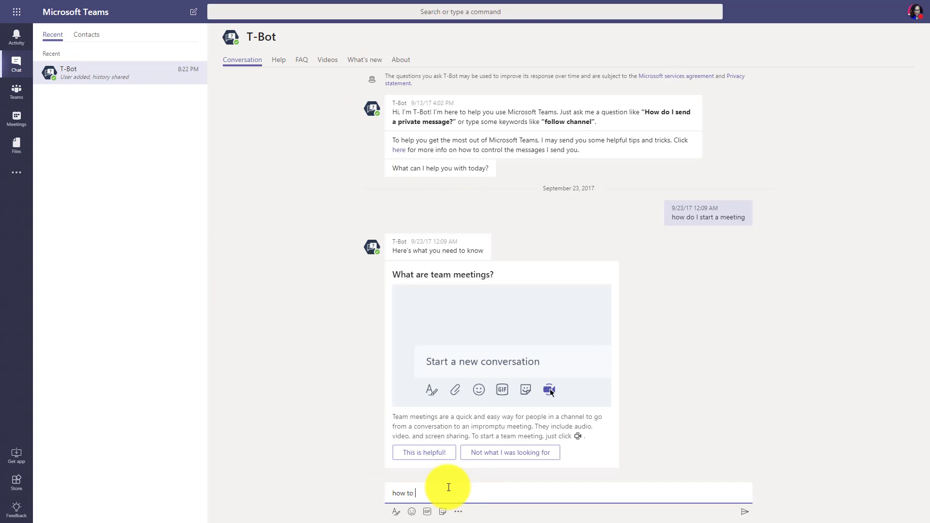
pyautogui.write('upload a document')
pyautogui.press('Return')
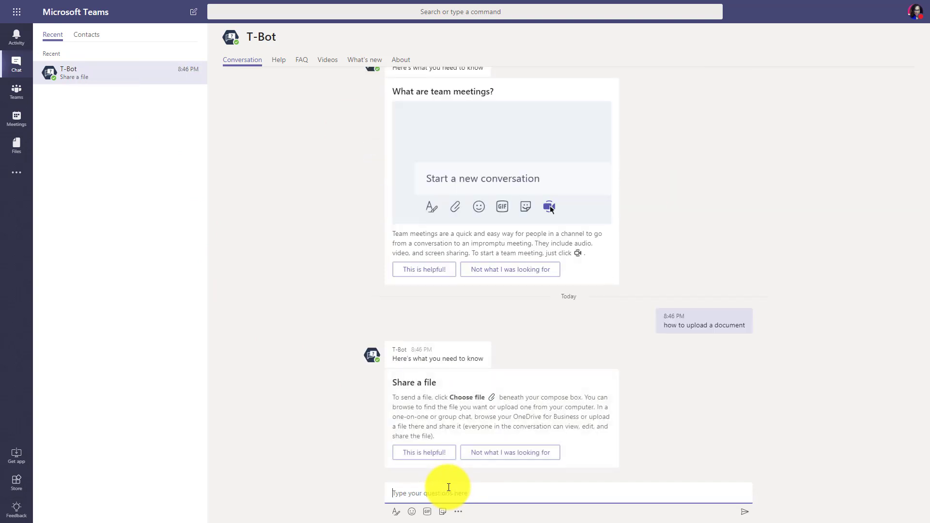
pyautogui.click(409, 453)
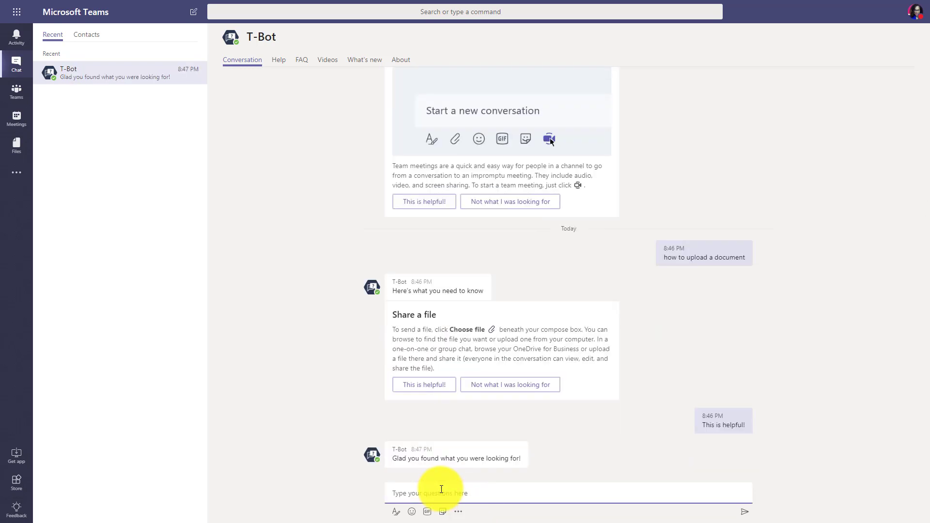
pyautogui.write('how to create a filew team')
pyautogui.press('Return')
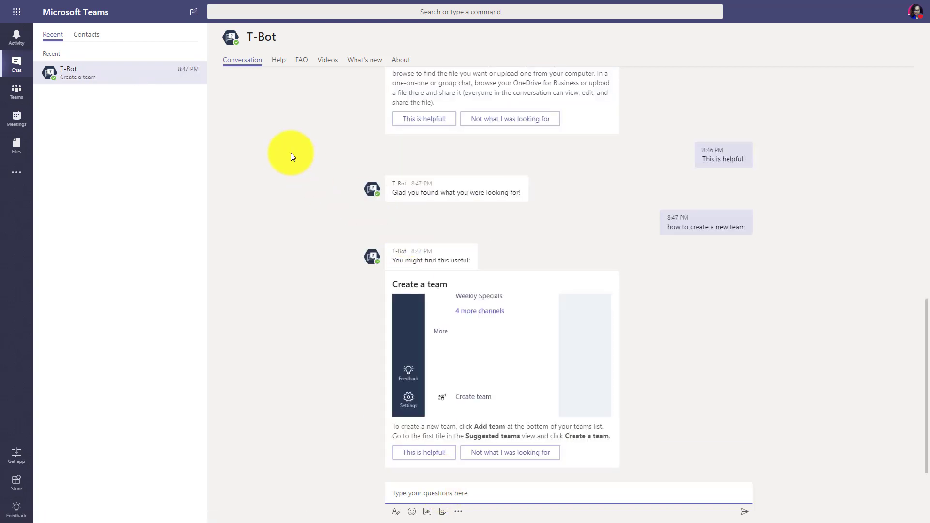
# Step: Look through T-Bot's help topics, frequently asked questions and training videos
pyautogui.click(274, 61)
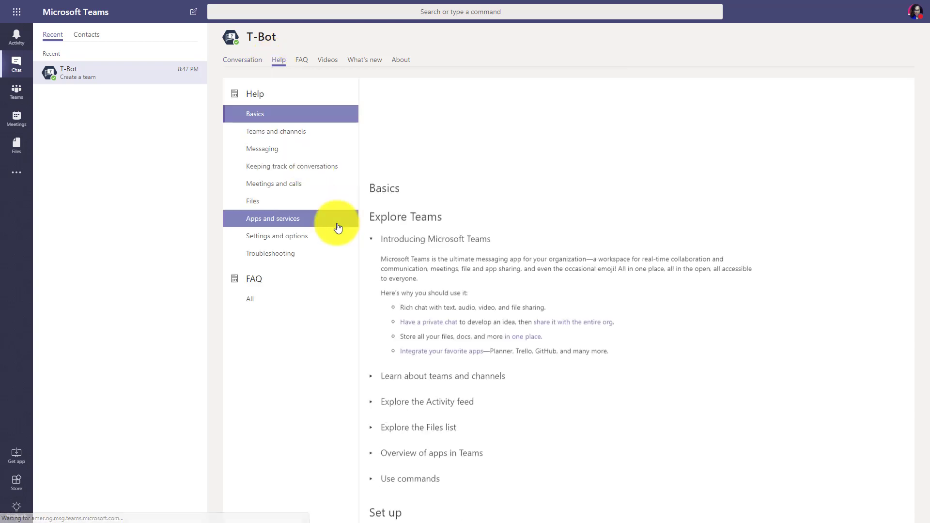
pyautogui.click(247, 300)
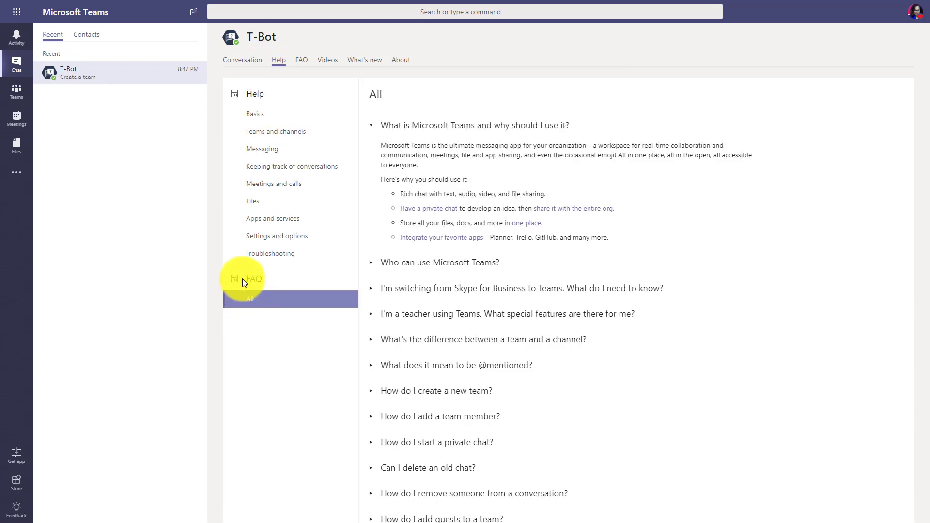
pyautogui.click(301, 70)
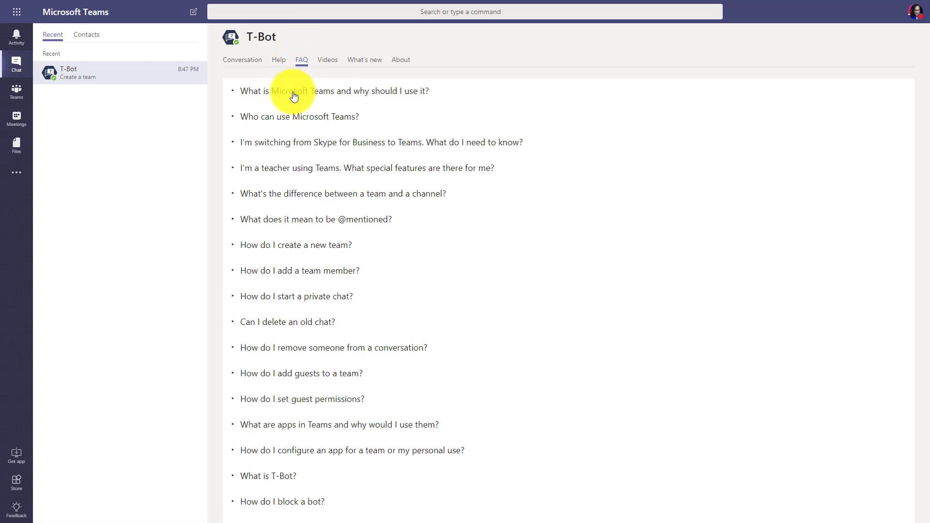
pyautogui.click(325, 67)
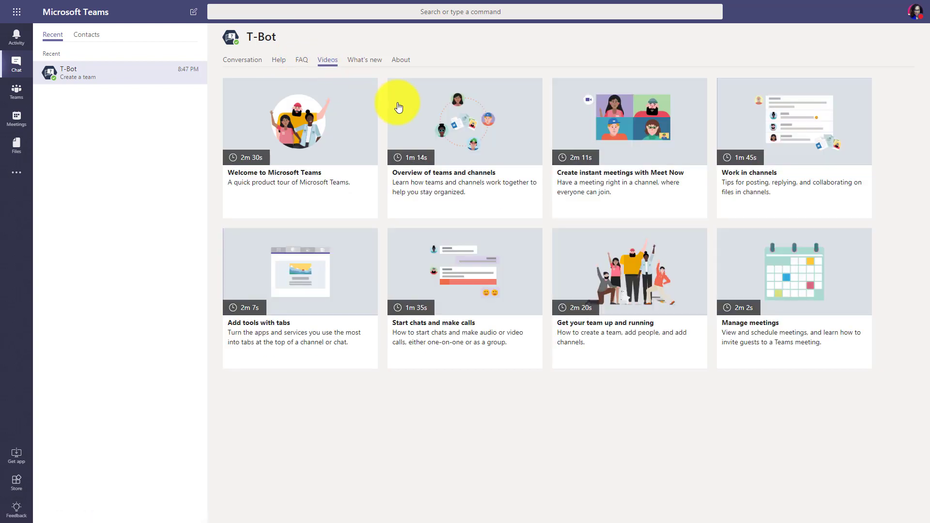
# Step: Read T-Bot's What's new notes with the Welcome to Teams free link opened in a new browser tab, and check its About information
pyautogui.click(359, 62)
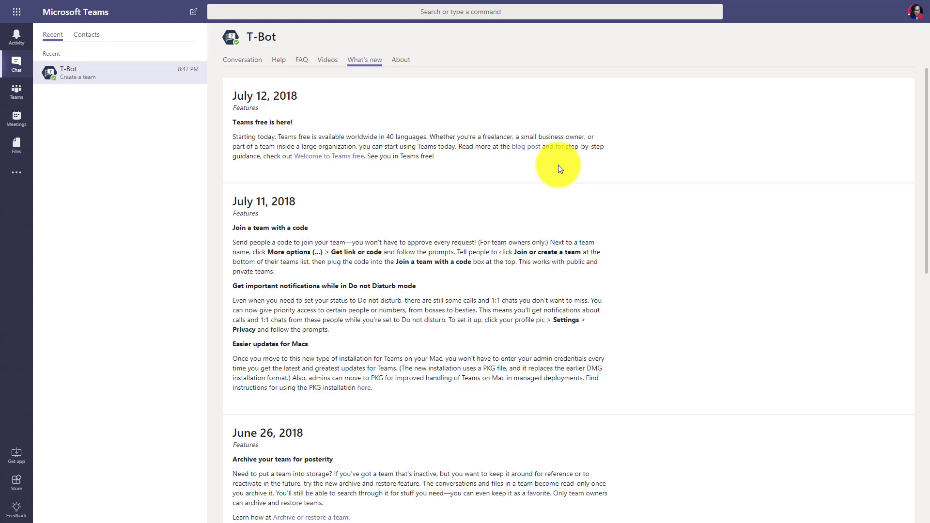
pyautogui.rightClick(315, 158)
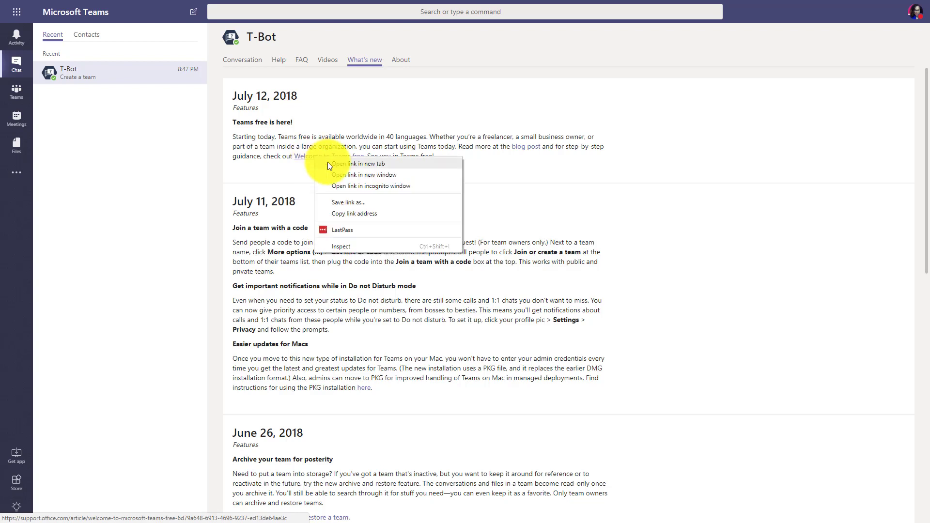
pyautogui.click(328, 163)
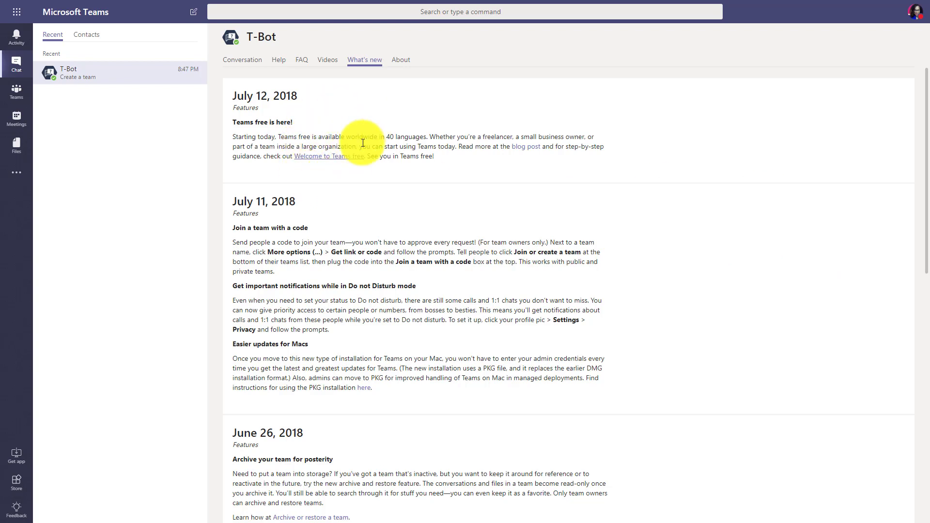
pyautogui.scroll(-3, 467, 155)
pyautogui.scroll(-12, 376, 135)
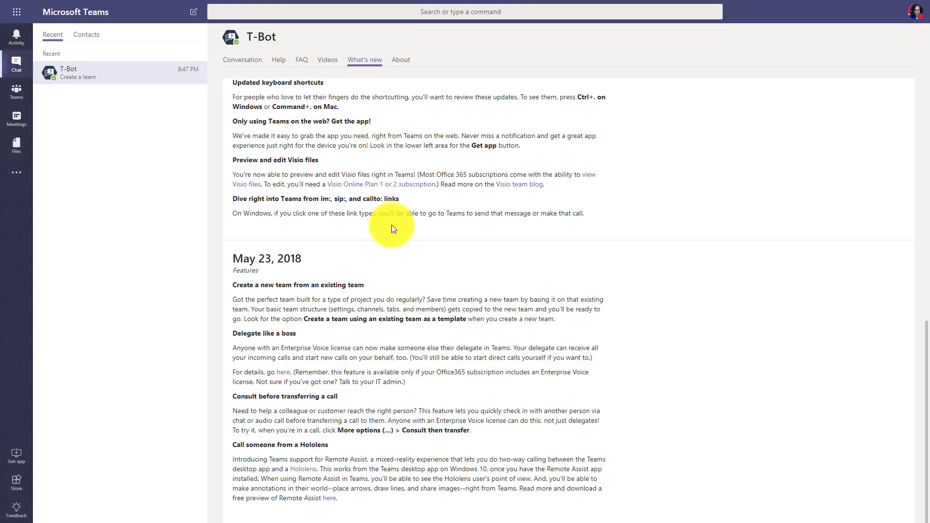
pyautogui.scroll(14, 395, 193)
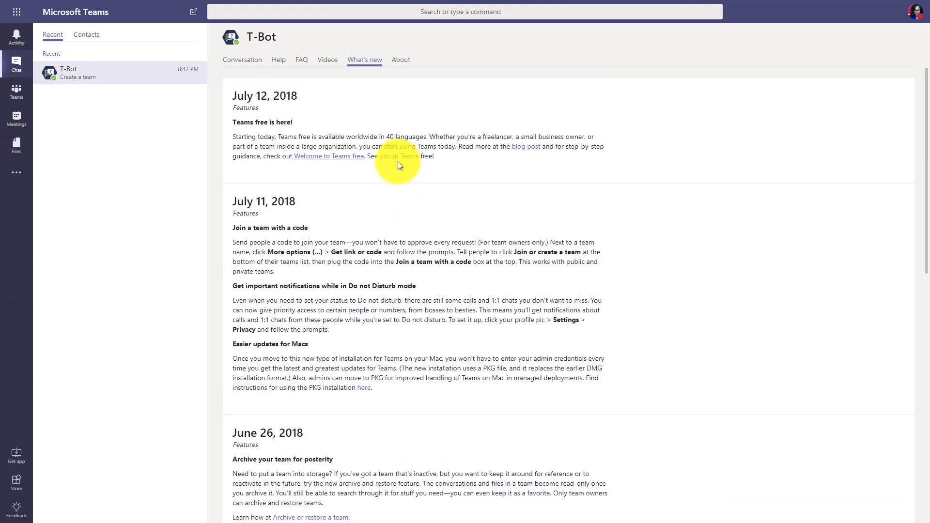
pyautogui.click(401, 60)
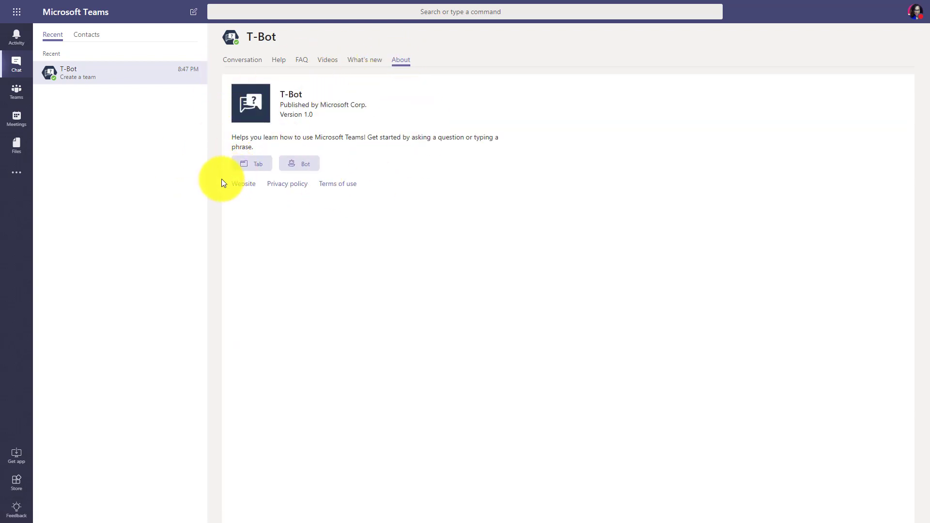
pyautogui.click(237, 61)
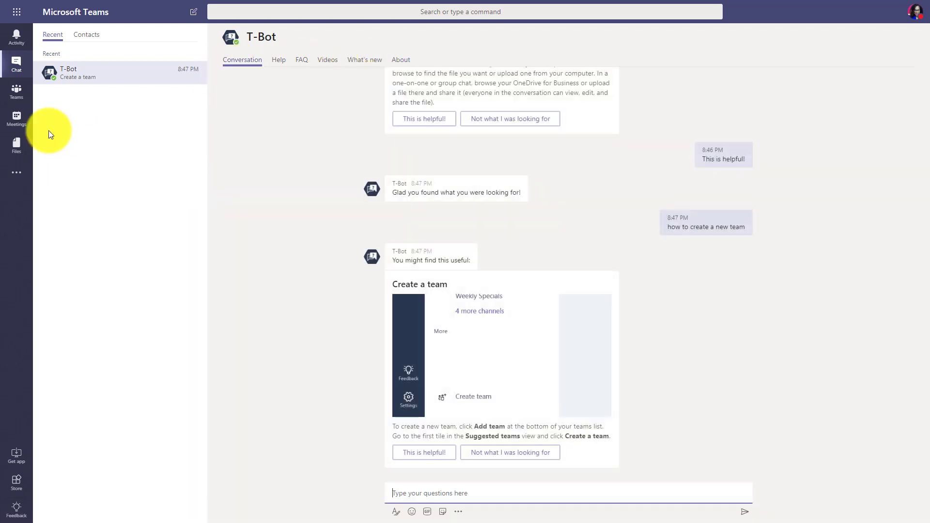
# Step: Compare the Feed and My Activity views of the activity list, and check the filter options for the feed
pyautogui.click(17, 36)
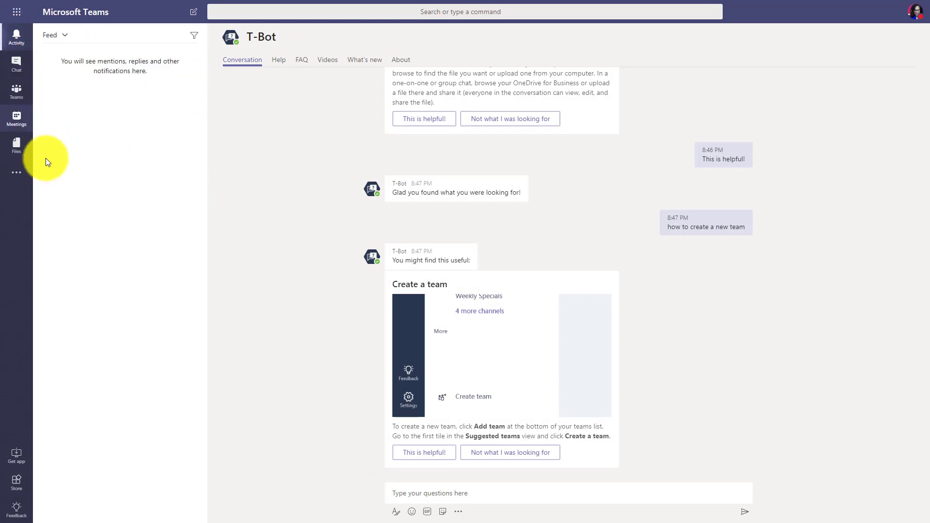
pyautogui.click(64, 36)
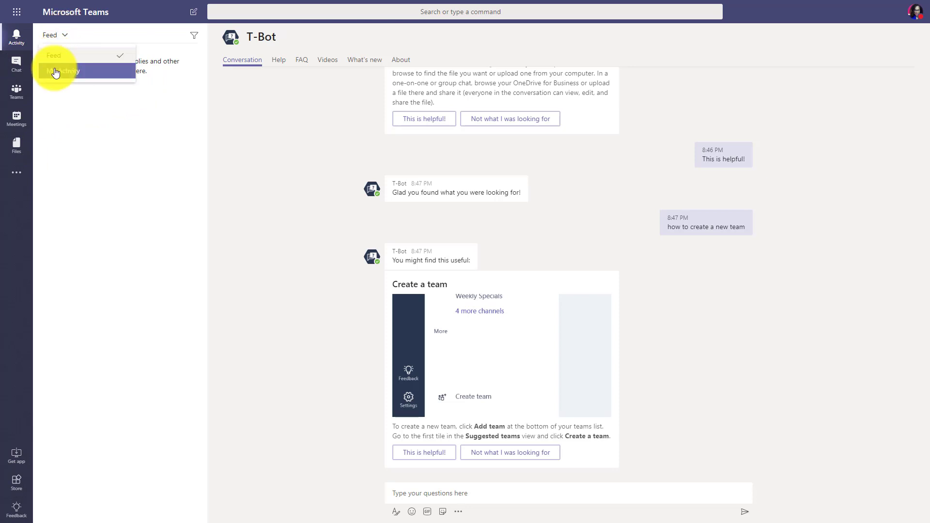
pyautogui.click(54, 70)
pyautogui.click(60, 34)
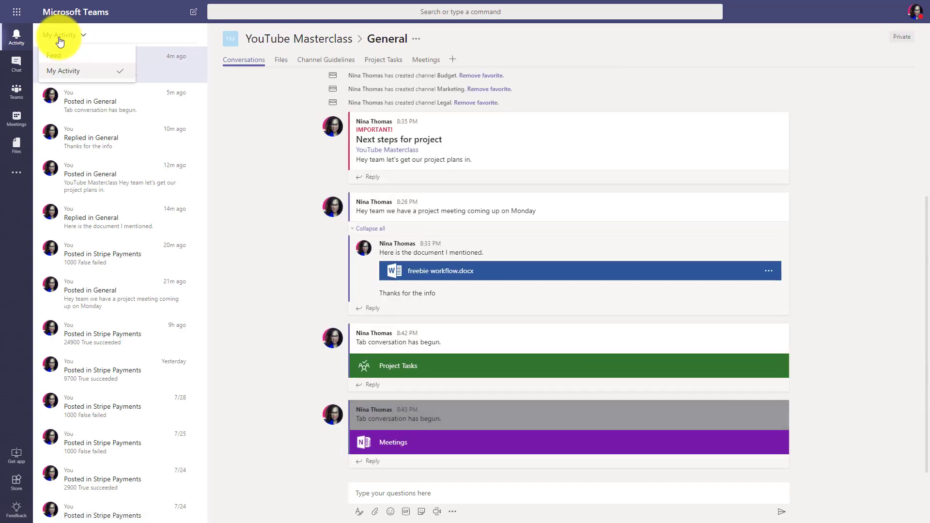
pyautogui.click(54, 54)
pyautogui.click(56, 35)
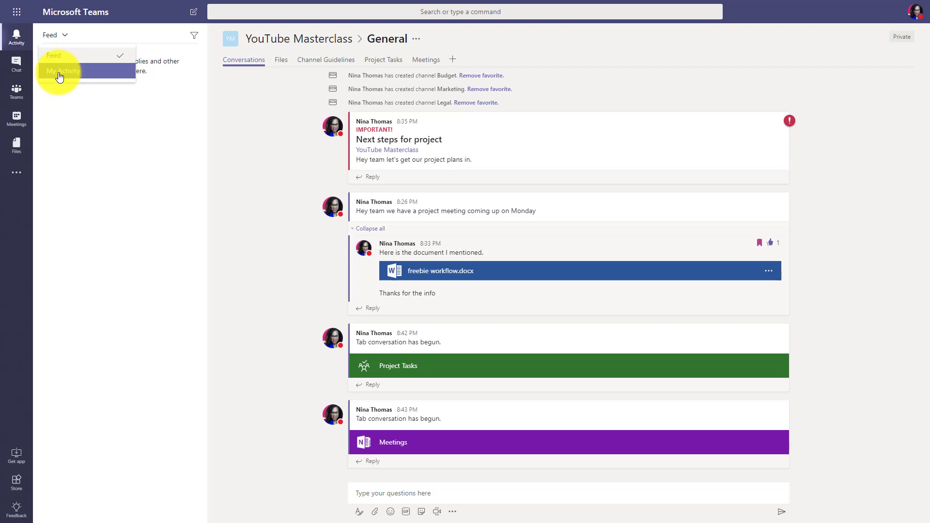
pyautogui.click(60, 61)
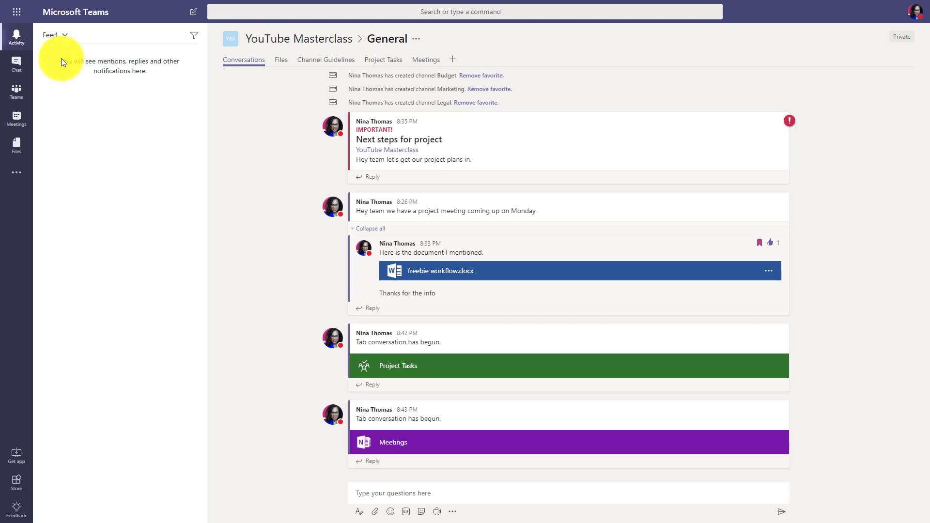
pyautogui.click(195, 36)
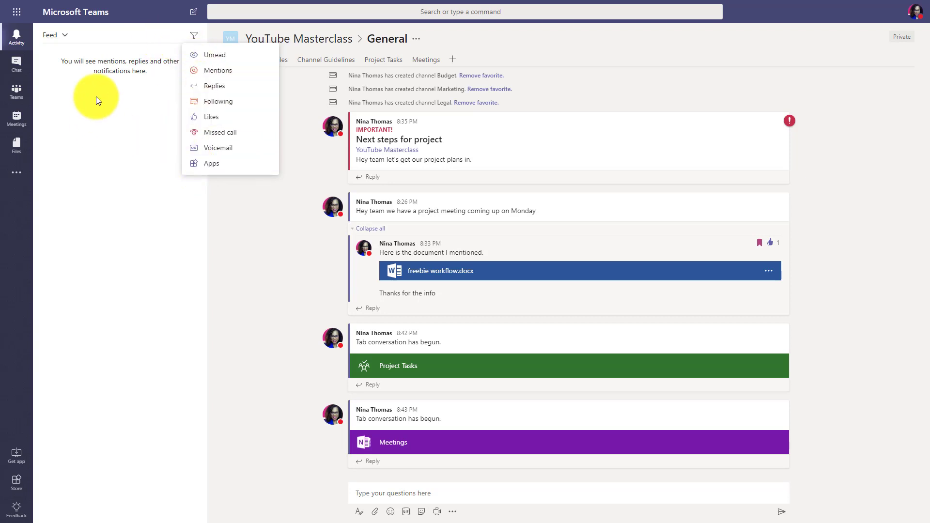
pyautogui.click(137, 105)
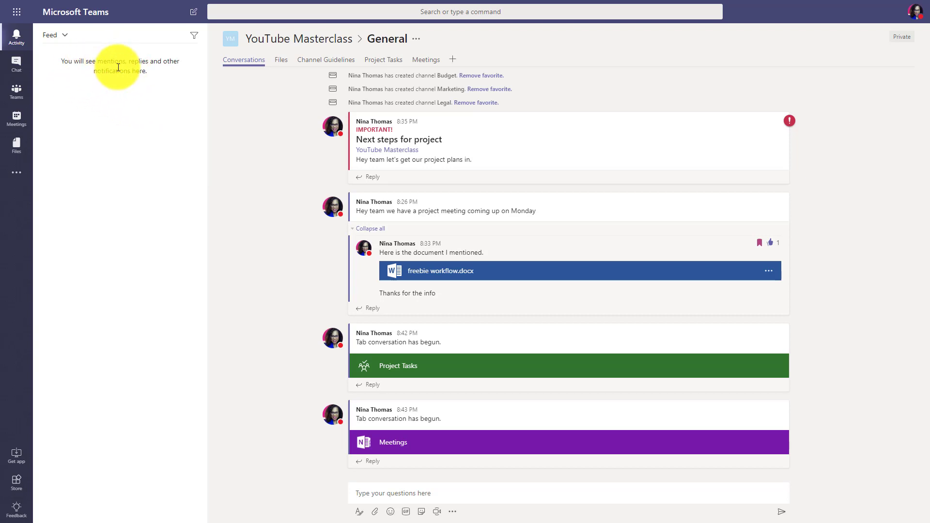
# Step: List the available slash commands by entering "/" in the search field, and clear the entry
pyautogui.click(473, 8)
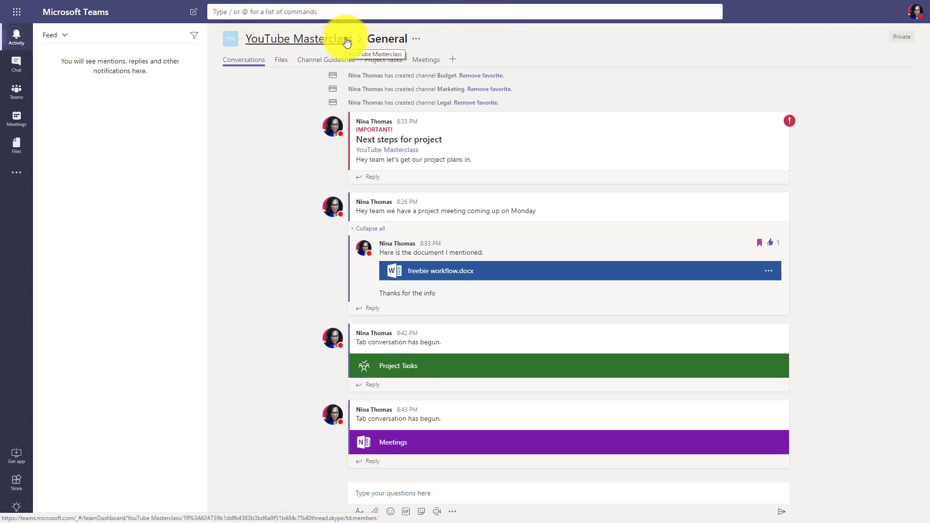
pyautogui.write('/')
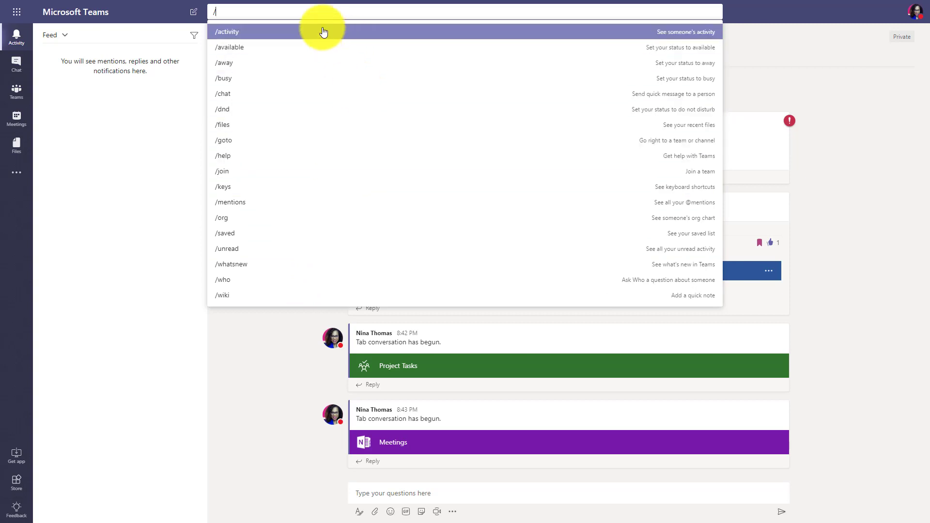
pyautogui.press('BackSpace')
pyautogui.click(101, 165)
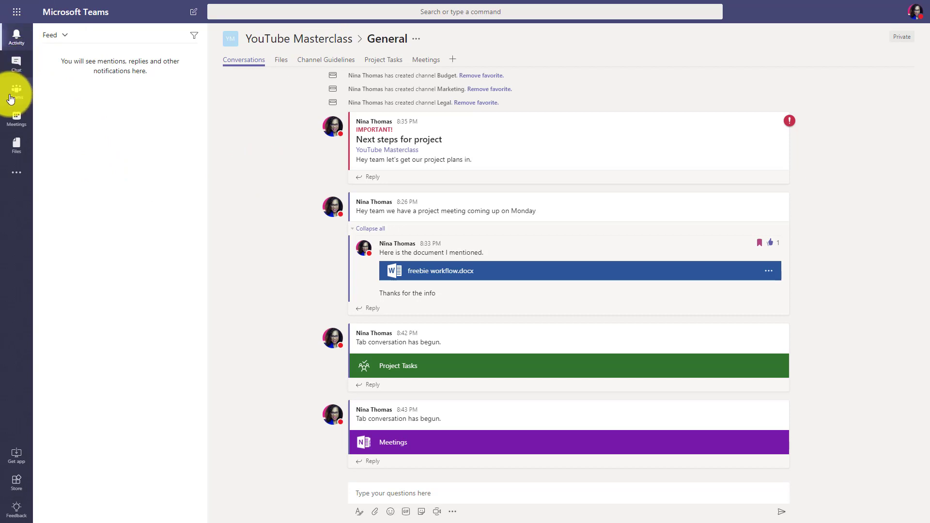
# Step: Start a new meeting titled "Budget" in the Budget channel of the YouTube Masterclass team
pyautogui.click(16, 119)
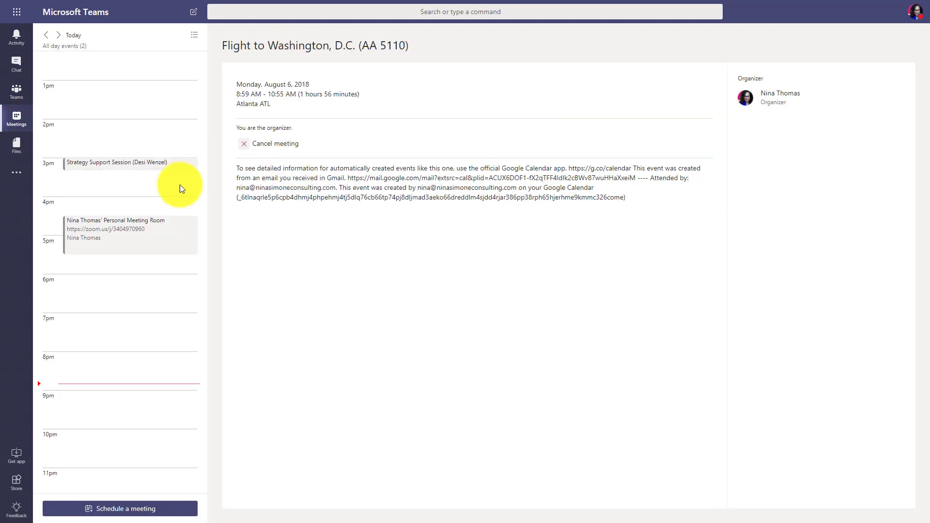
pyautogui.click(120, 251)
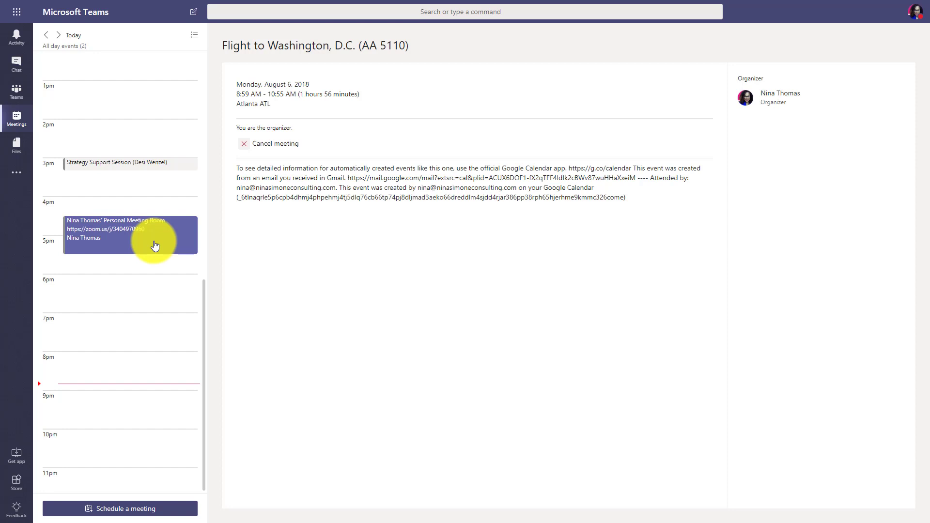
pyautogui.click(97, 507)
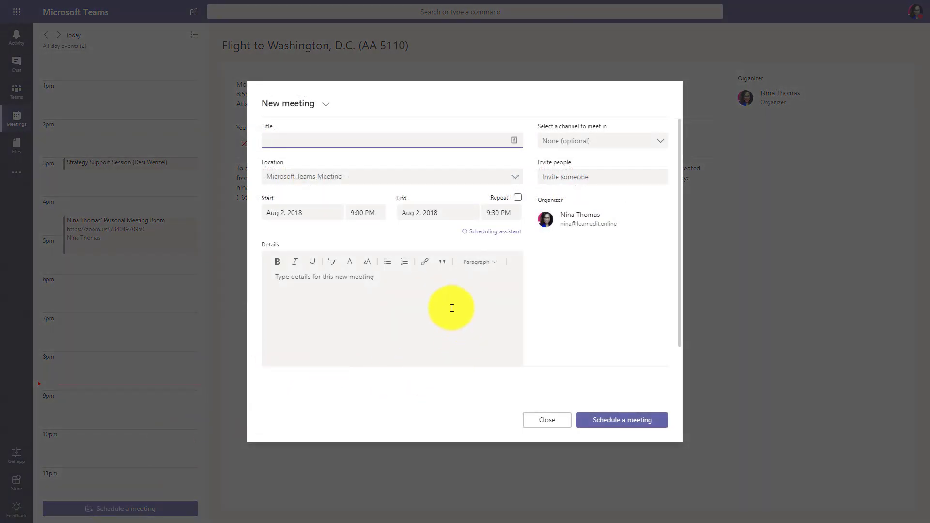
pyautogui.click(574, 142)
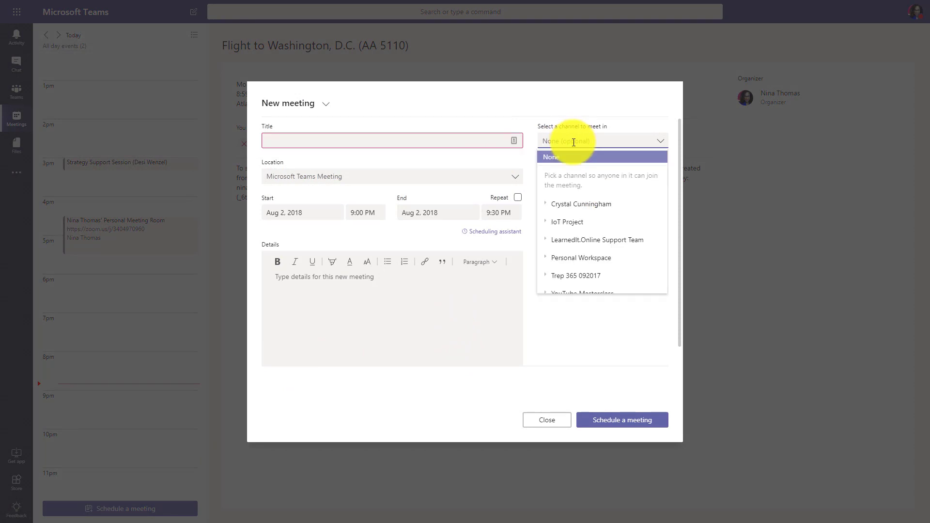
pyautogui.scroll(-1, 610, 222)
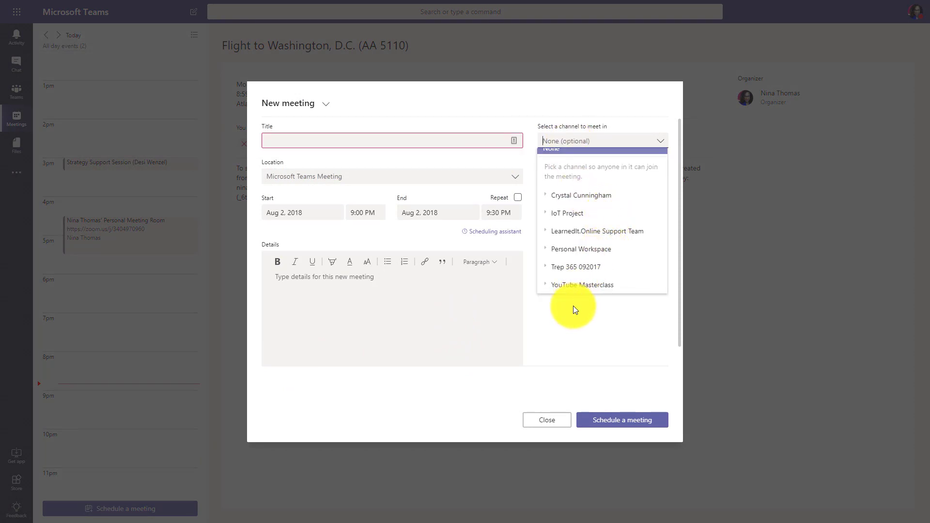
pyautogui.click(552, 285)
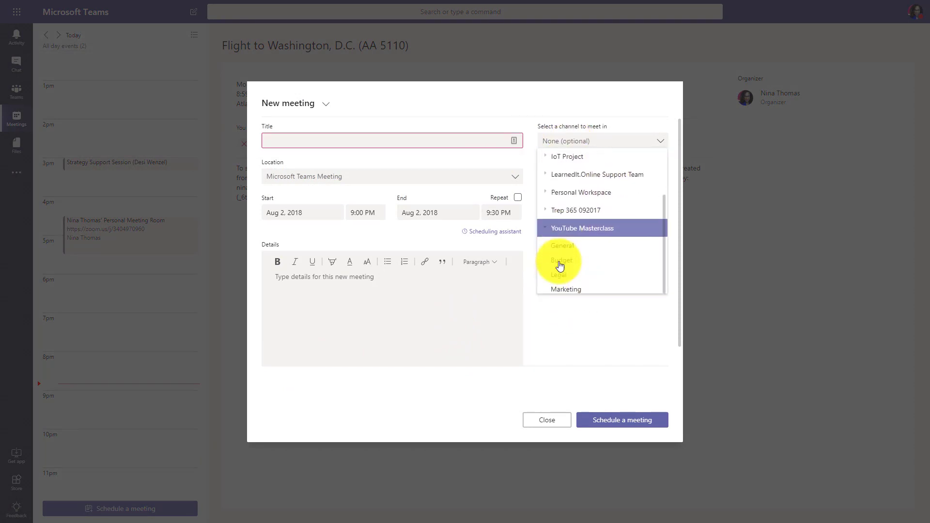
pyautogui.click(557, 253)
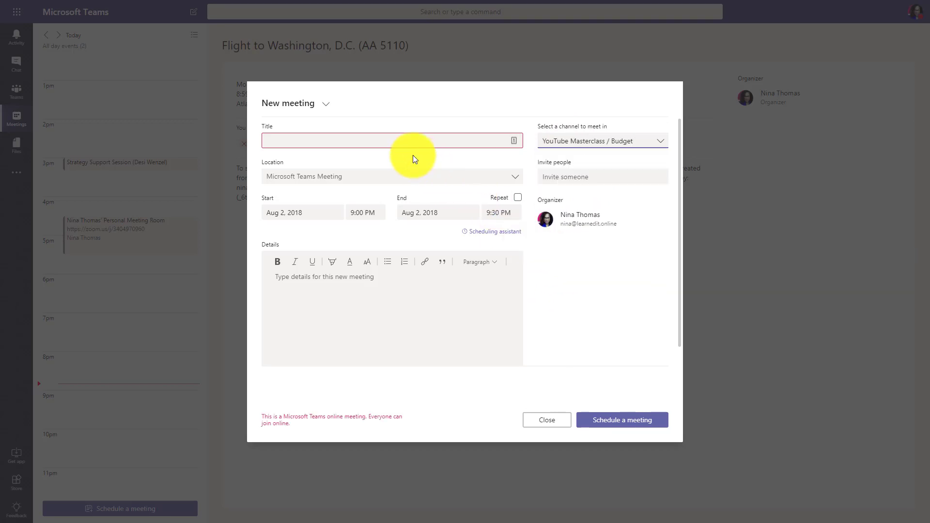
pyautogui.click(399, 138)
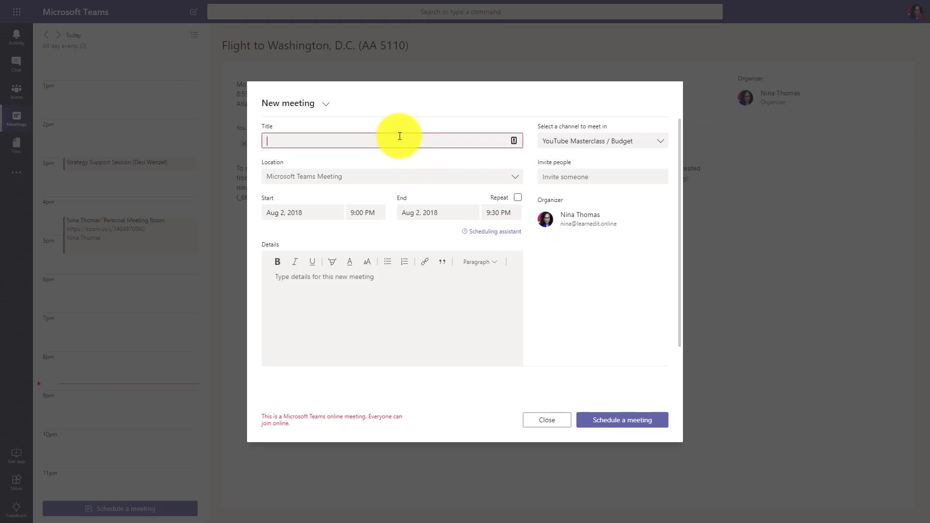
pyautogui.write('Budget')
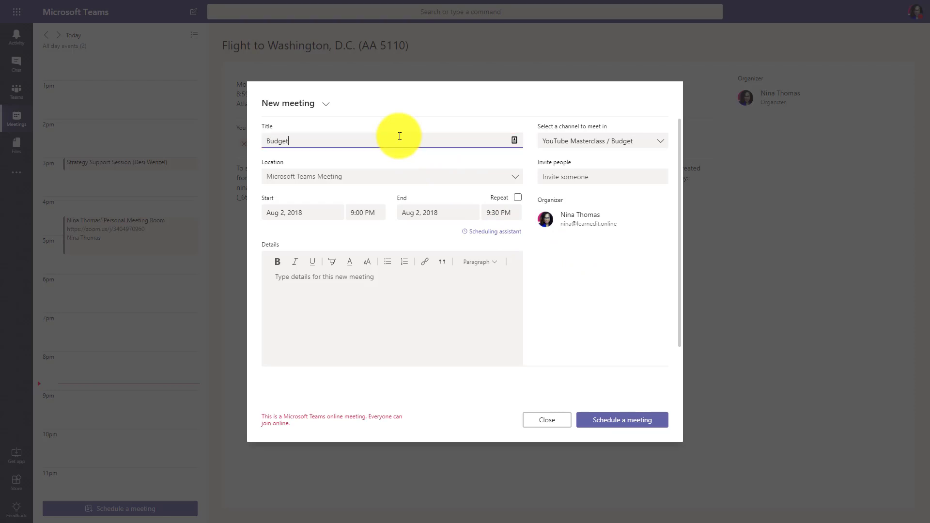
# Step: Check availability for the Budget meeting in the scheduling assistant, and schedule the meeting
pyautogui.click(602, 179)
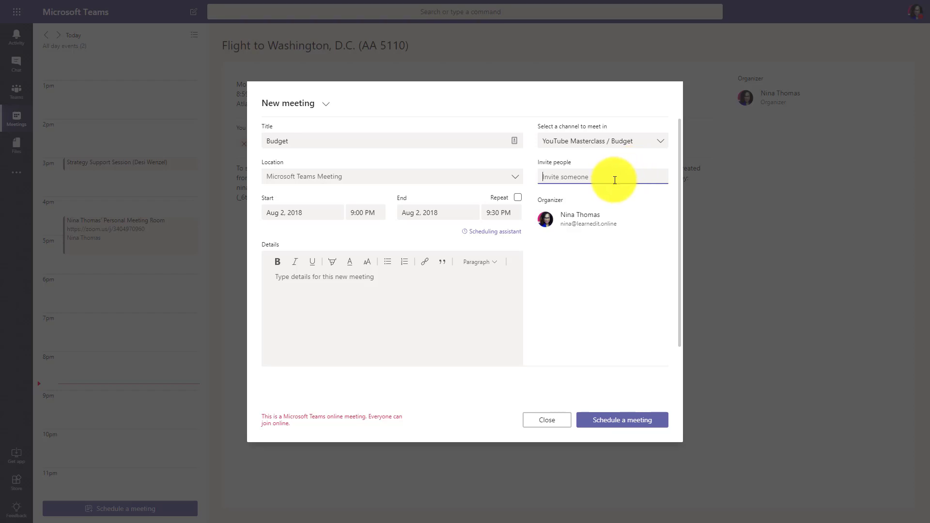
pyautogui.click(515, 237)
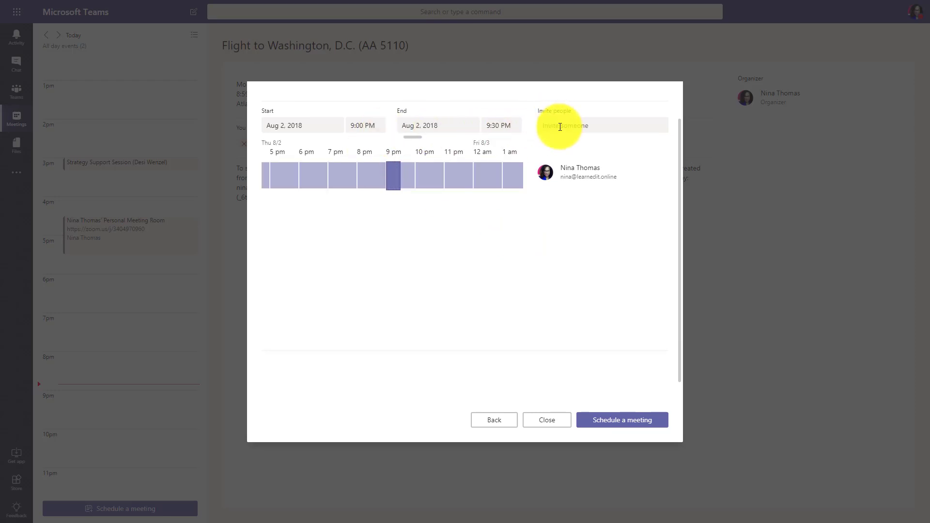
pyautogui.click(501, 419)
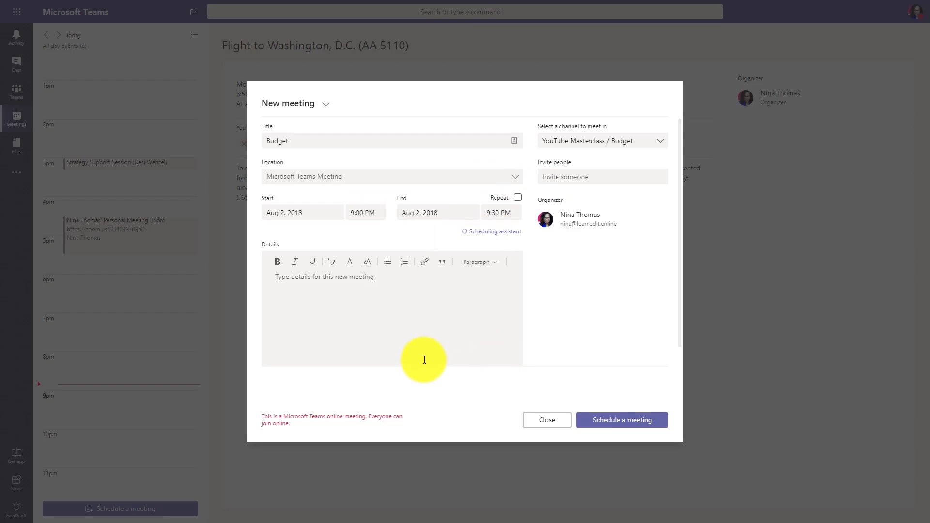
pyautogui.click(606, 424)
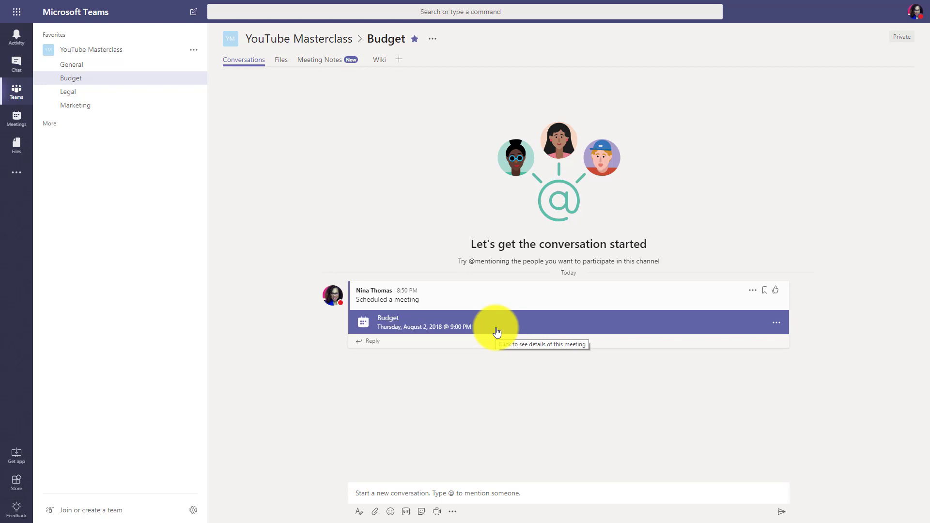
# Step: Look at the Budget channel's meeting notes and the Budget meeting's details in the calendar
pyautogui.click(313, 62)
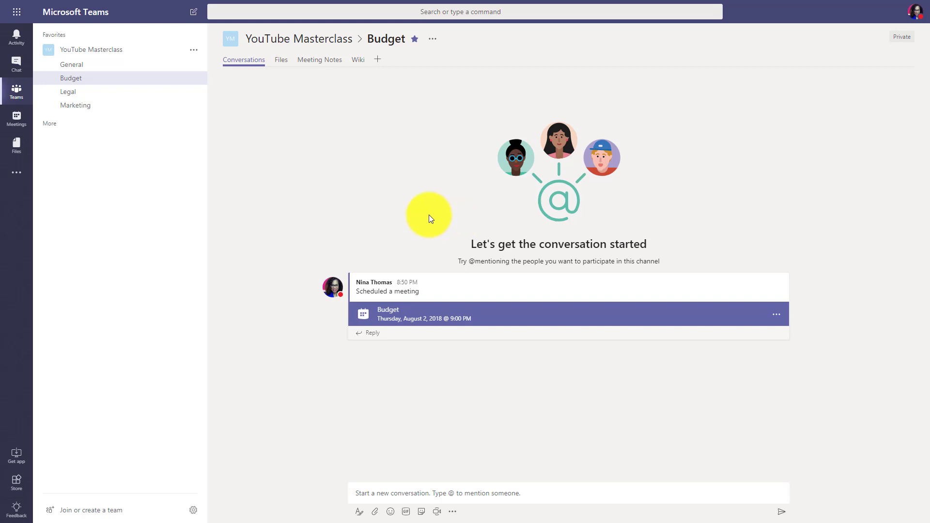
pyautogui.click(17, 146)
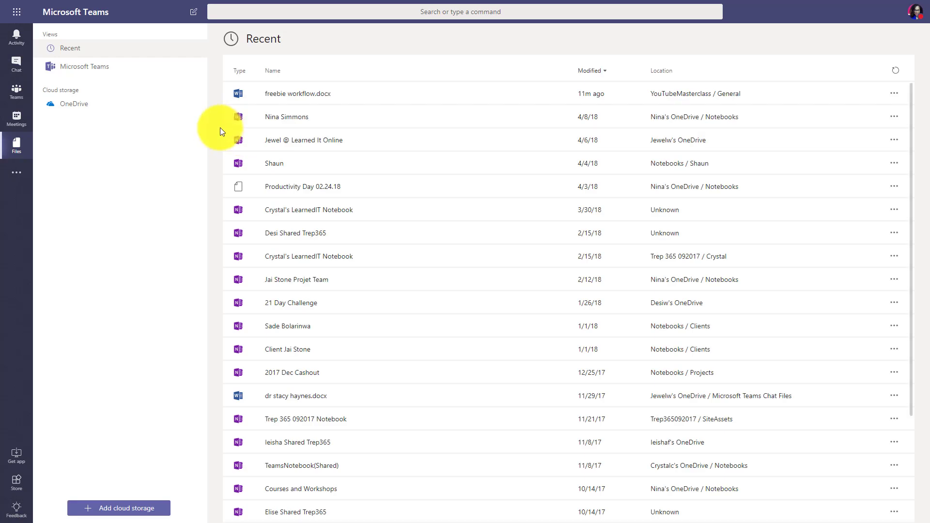
pyautogui.click(17, 118)
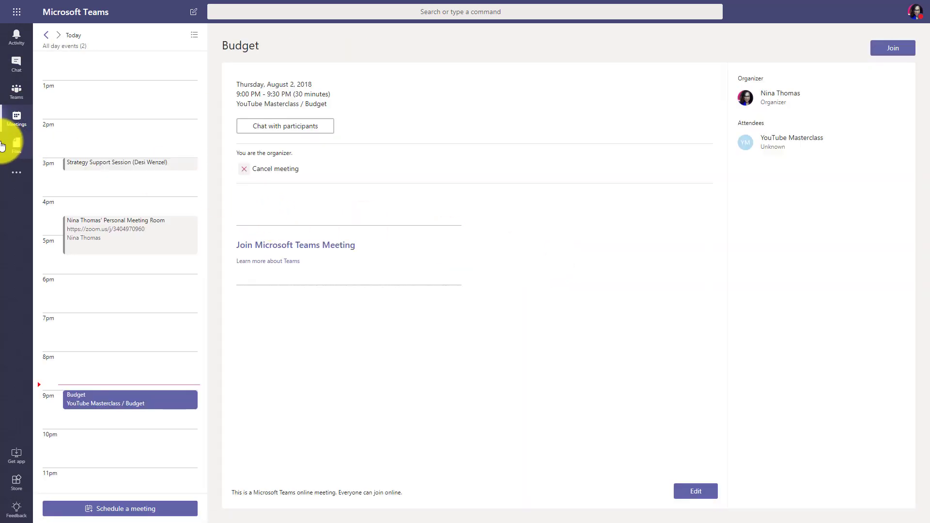
# Step: Check which cloud storage providers can be added to the files area, and the file options for freebie workflow.docx
pyautogui.click(16, 144)
pyautogui.click(159, 105)
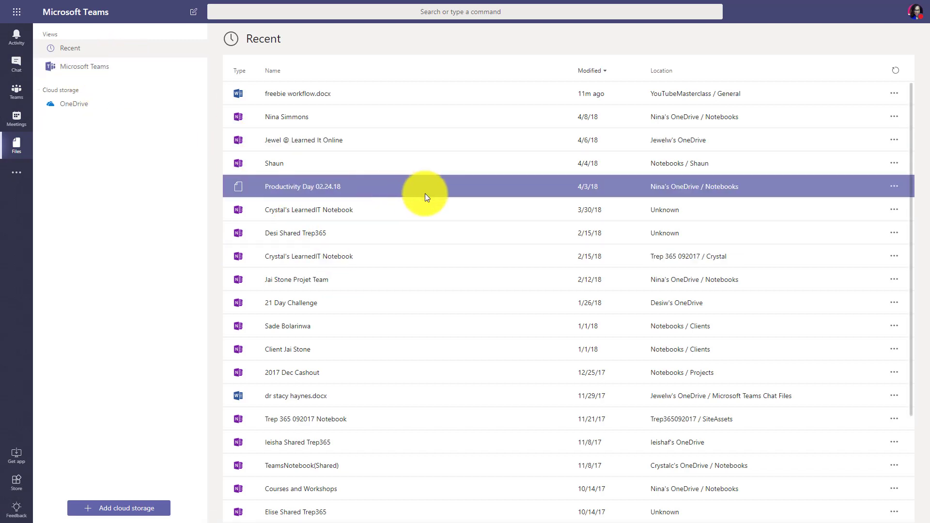
pyautogui.click(96, 509)
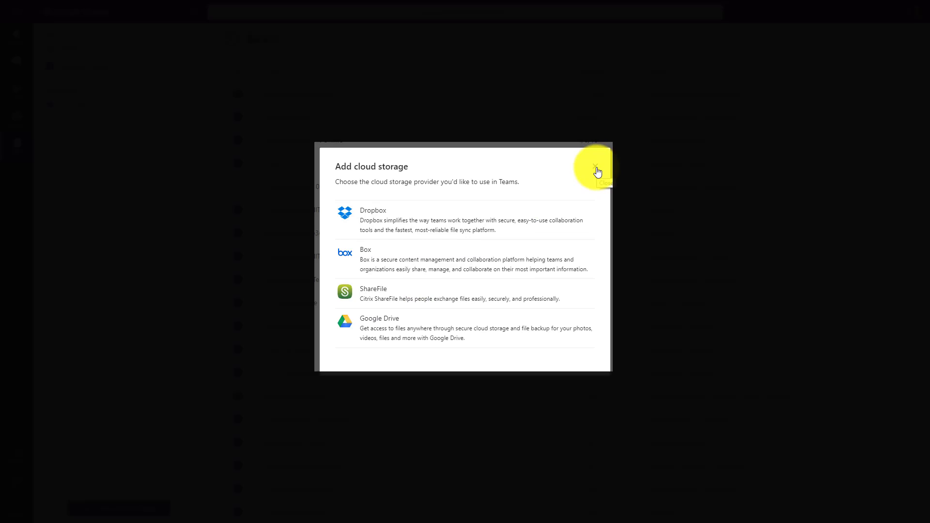
pyautogui.click(596, 169)
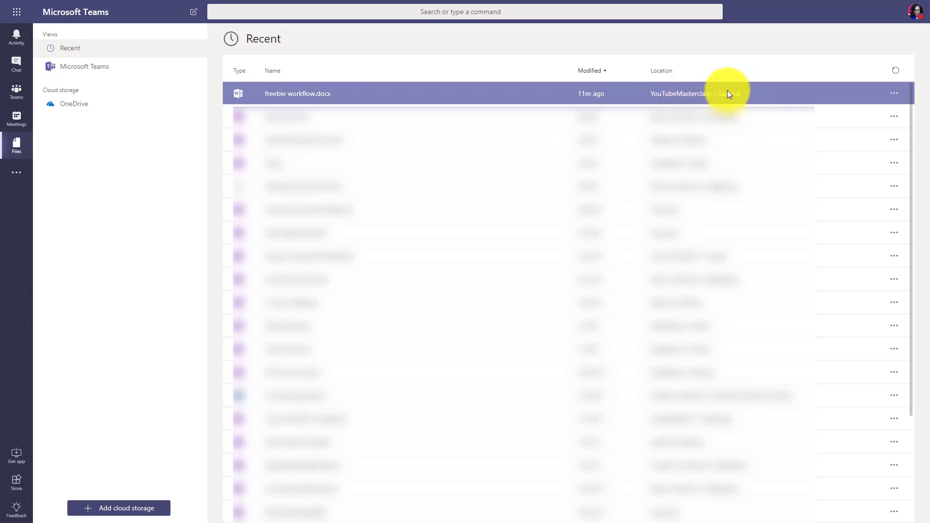
pyautogui.click(894, 93)
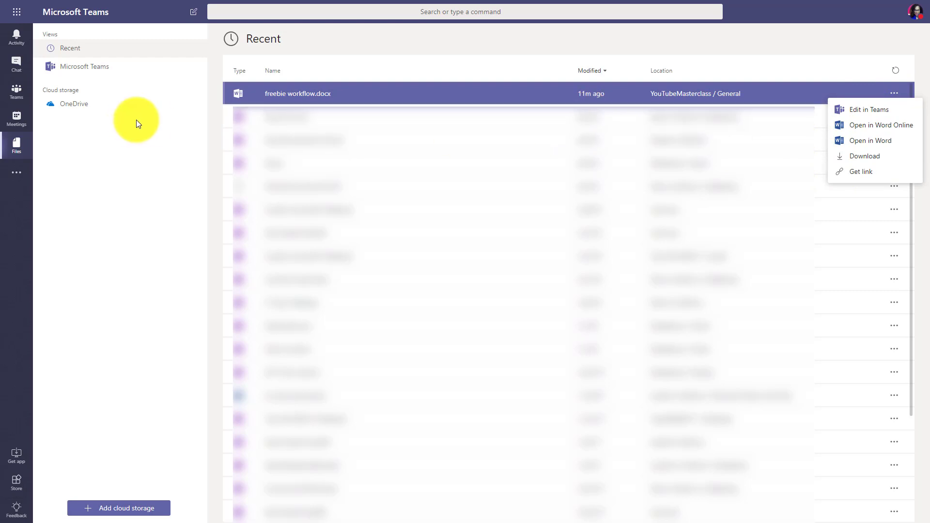
# Step: List the additional apps available, and return to the YouTube Masterclass team's Budget channel
pyautogui.click(17, 172)
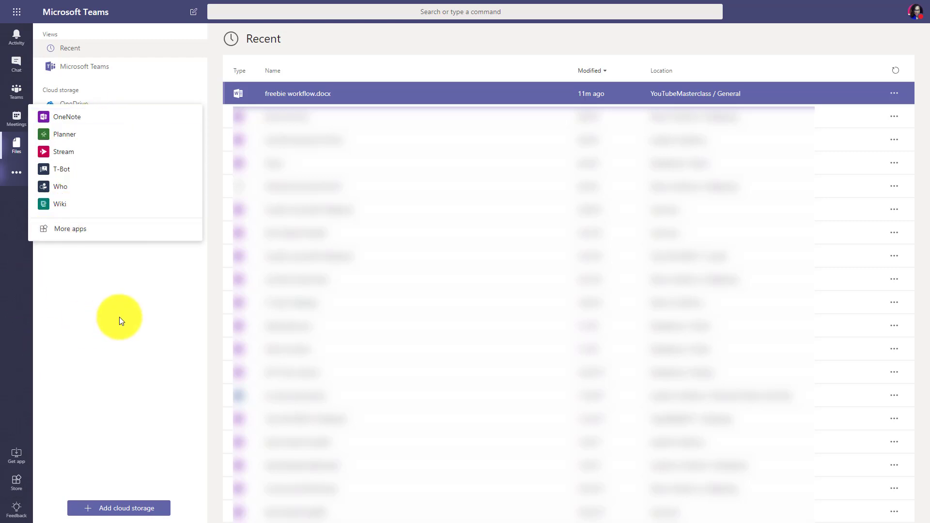
pyautogui.click(120, 318)
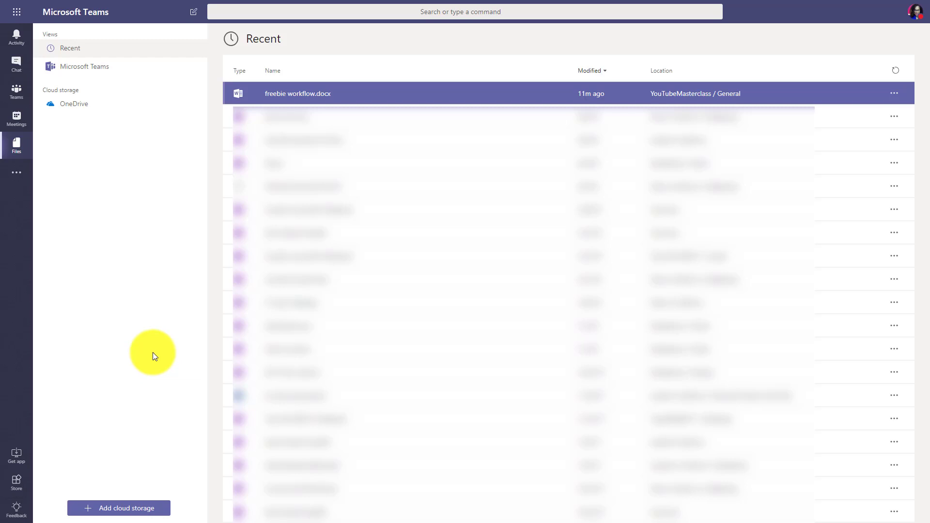
pyautogui.click(16, 91)
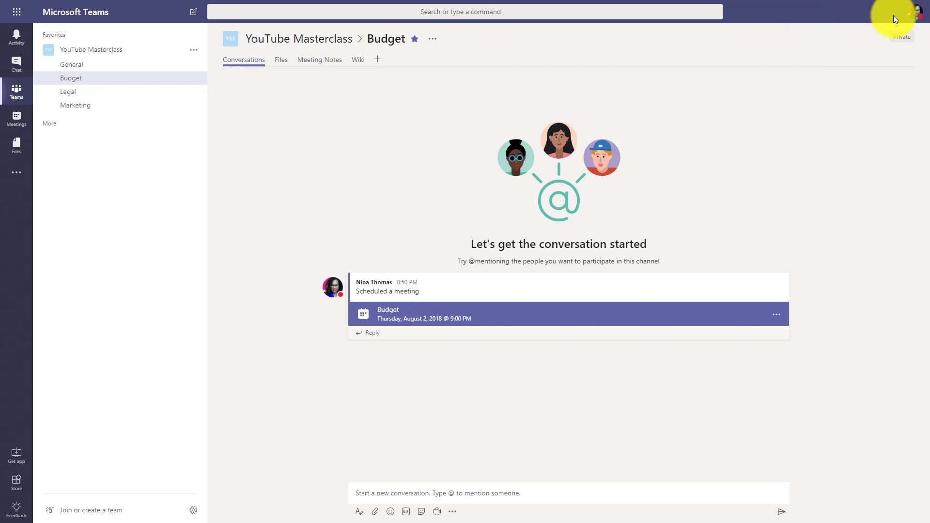
# Step: Open the notification settings and check the delivery options for personal mentions and chat messages
pyautogui.click(916, 14)
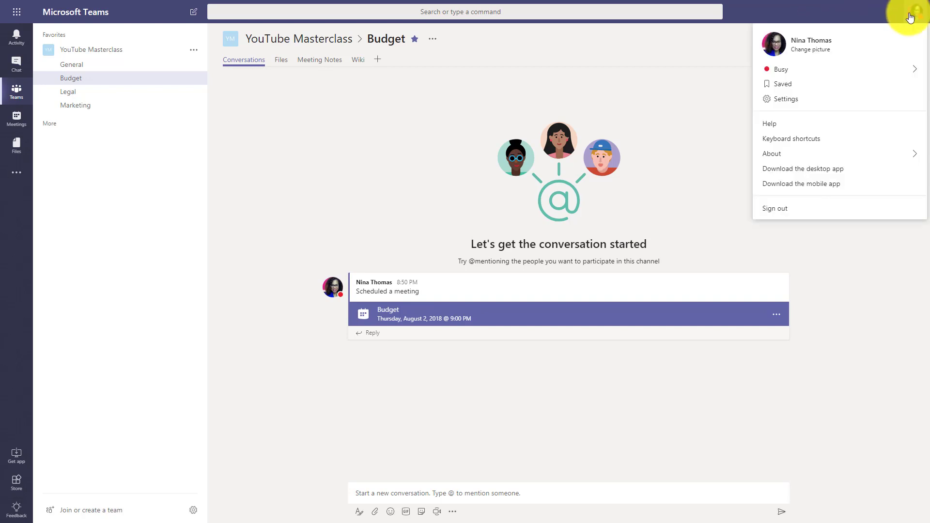
pyautogui.click(875, 98)
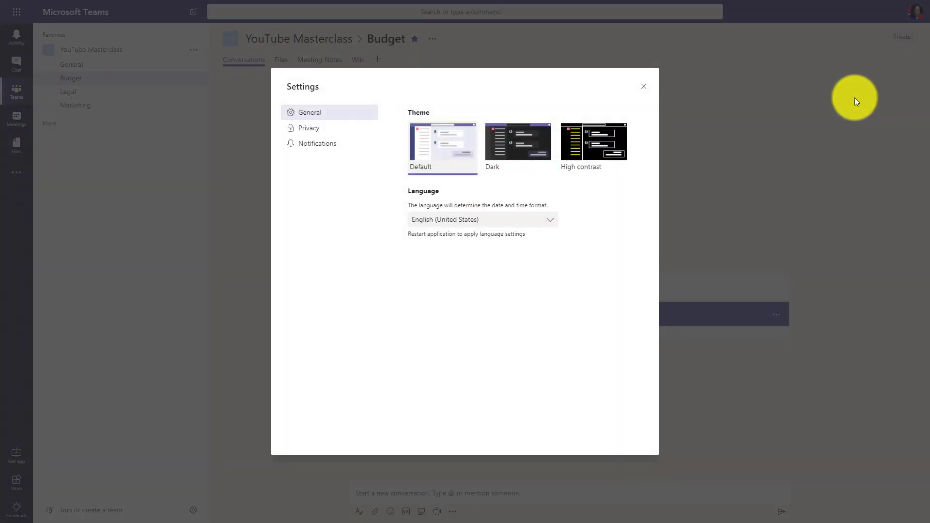
pyautogui.click(310, 145)
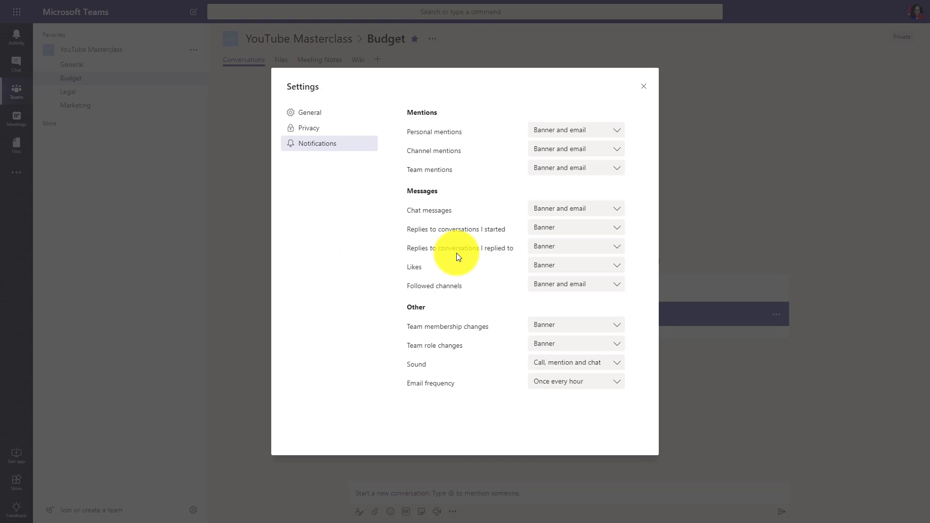
pyautogui.click(581, 130)
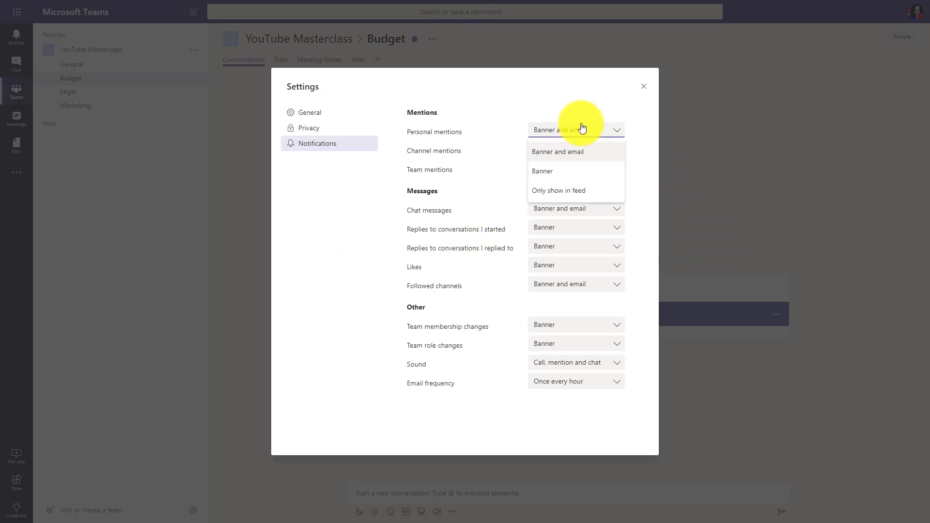
pyautogui.click(576, 151)
pyautogui.click(571, 208)
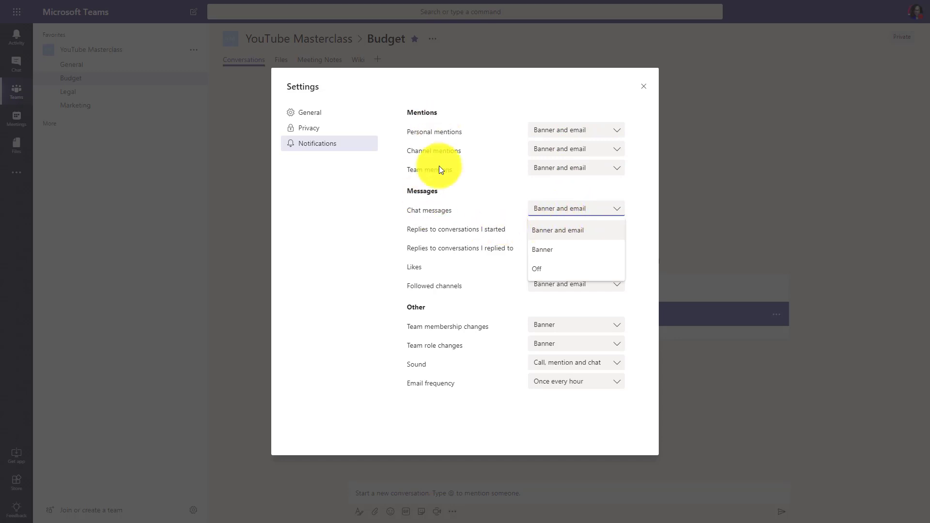
pyautogui.click(443, 223)
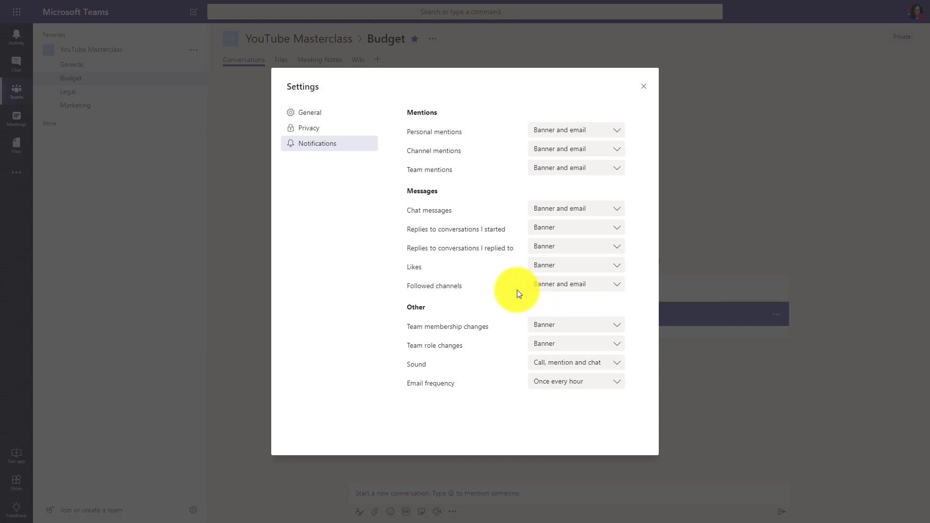
# Step: Set notifications for replies to conversations started and replied to as Banner and email, check the Likes options, and close the settings
pyautogui.click(556, 228)
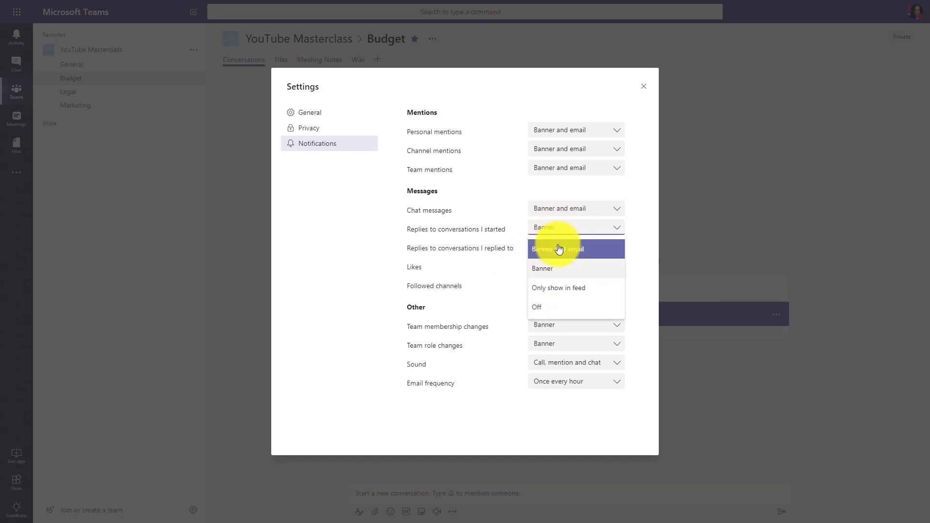
pyautogui.click(558, 249)
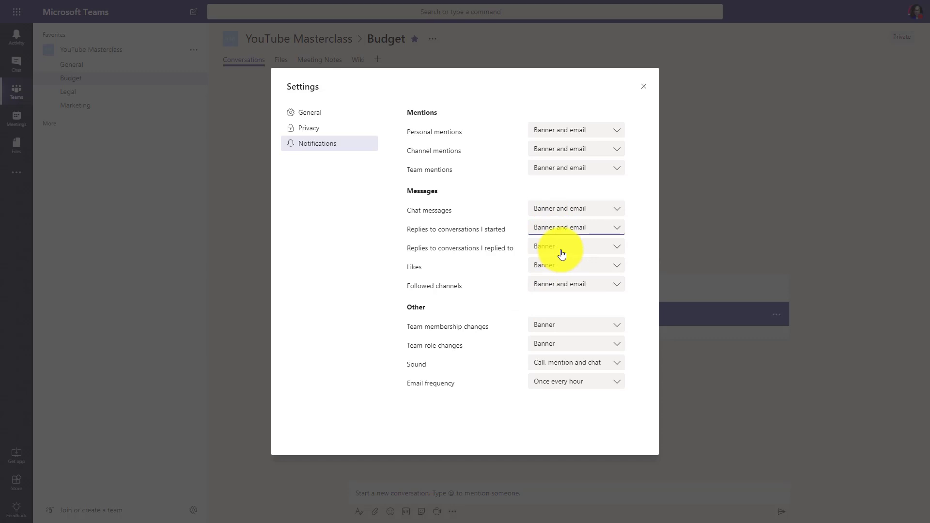
pyautogui.click(562, 253)
pyautogui.click(551, 271)
pyautogui.click(551, 269)
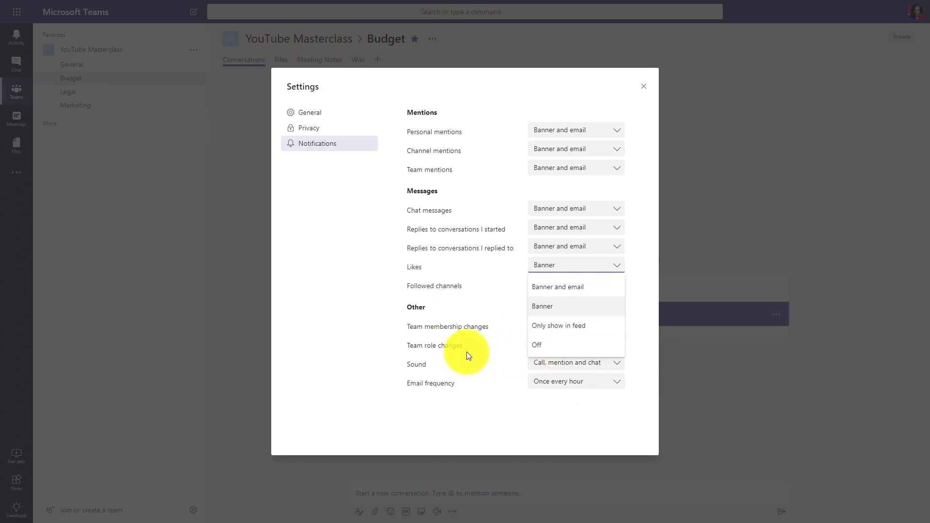
pyautogui.click(428, 300)
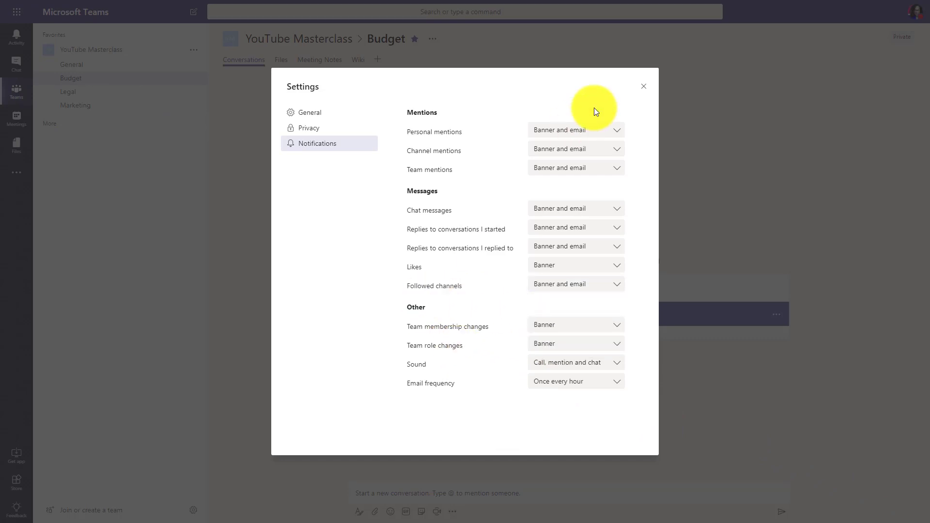
pyautogui.click(646, 90)
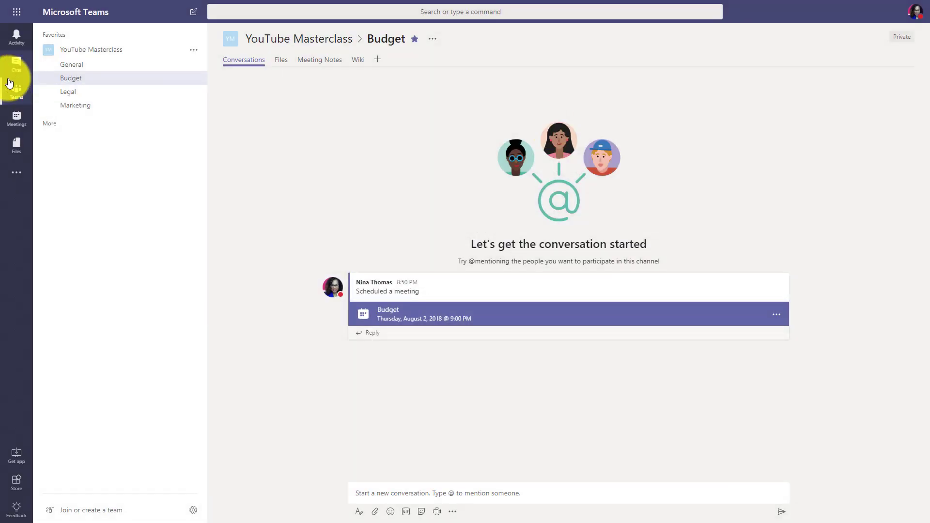